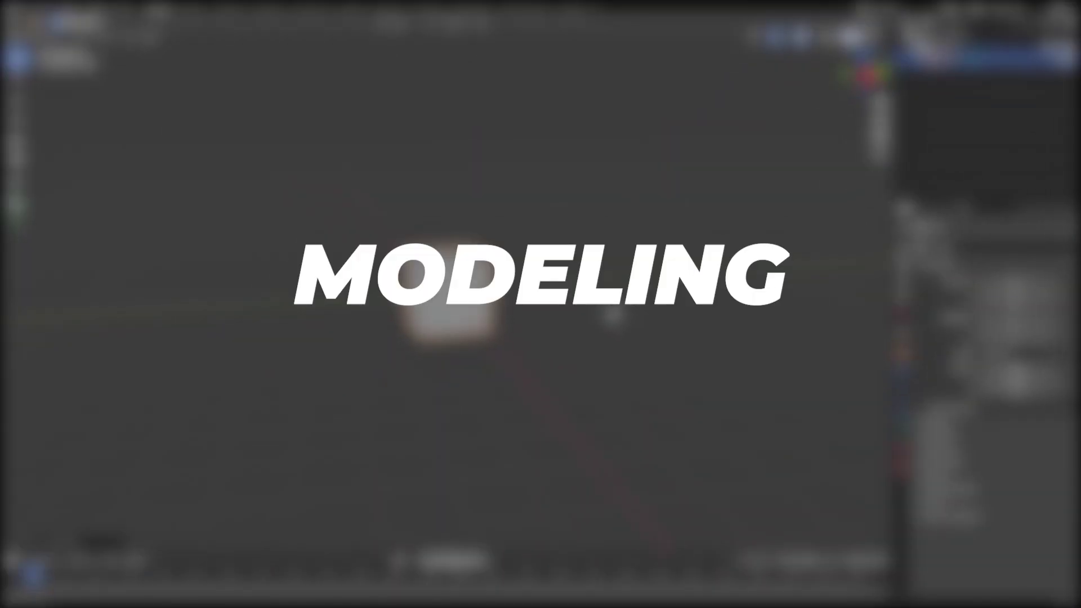
# Raise the default cube along Z to a location of 1 m so its base rests on the grid floor
pyautogui.press('g')
pyautogui.press('z')
pyautogui.keyDown('ctrl'); pyautogui.click(598, 282); pyautogui.keyUp('ctrl')
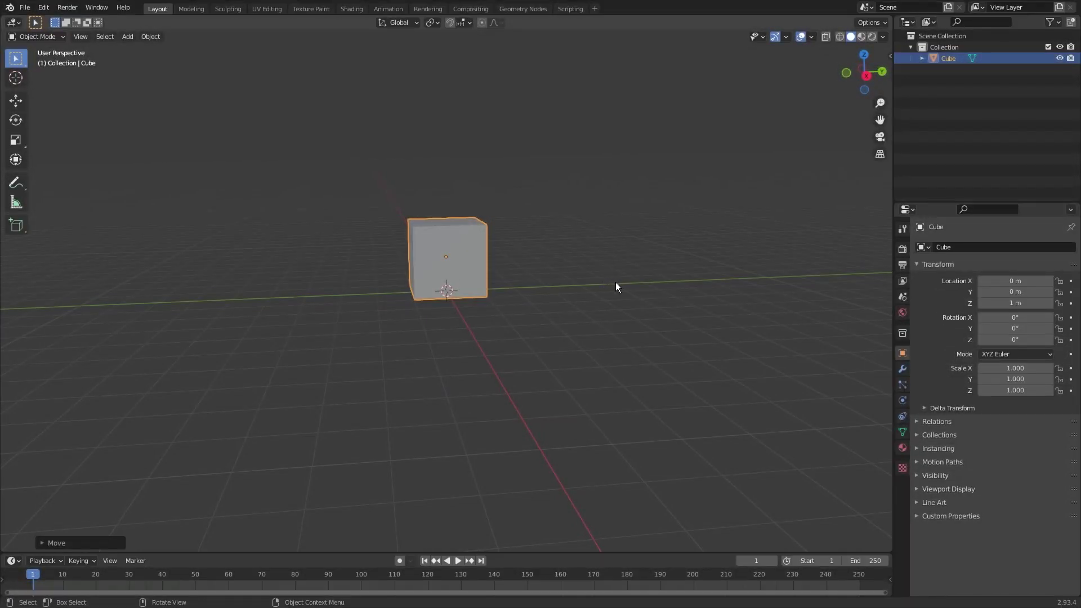
# Narrow the cube into an upright post and move it along Y, away from the 3D cursor
pyautogui.click(482, 265)
pyautogui.press('g')
pyautogui.press('y')
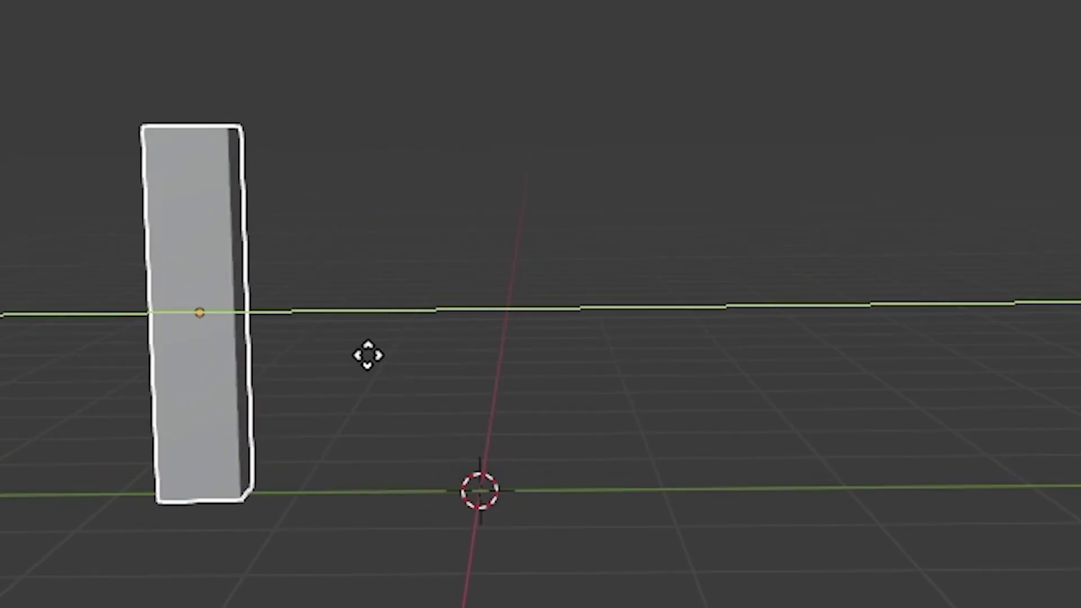
# Set the post's origin to the 3D cursor and add a Mirror modifier that mirrors it across the Y axis only
pyautogui.click(150, 37)
pyautogui.moveTo(236, 62)
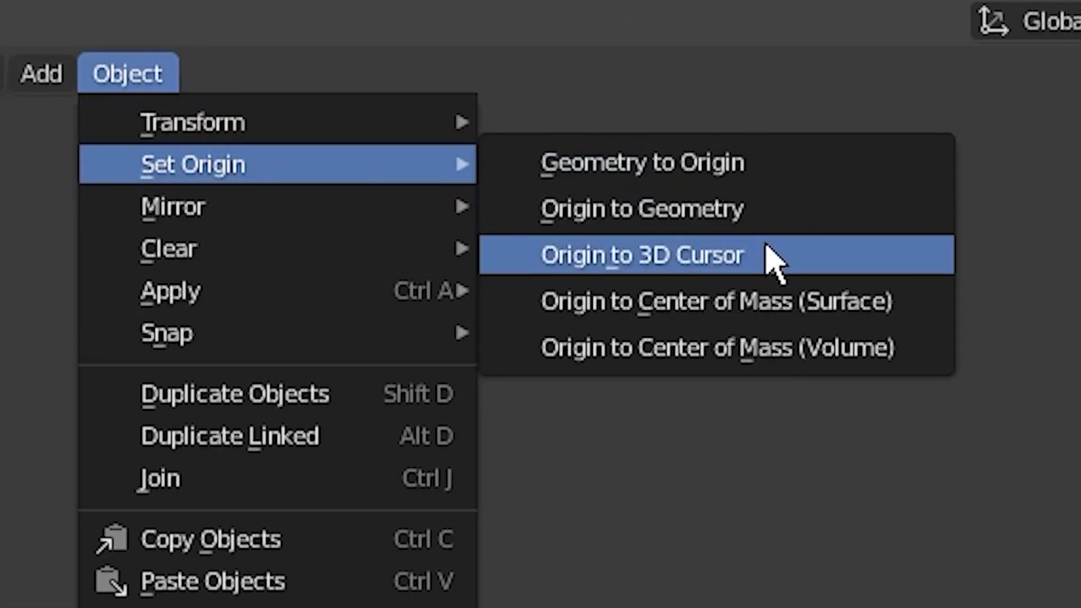
pyautogui.click(767, 254)
pyautogui.click(938, 247)
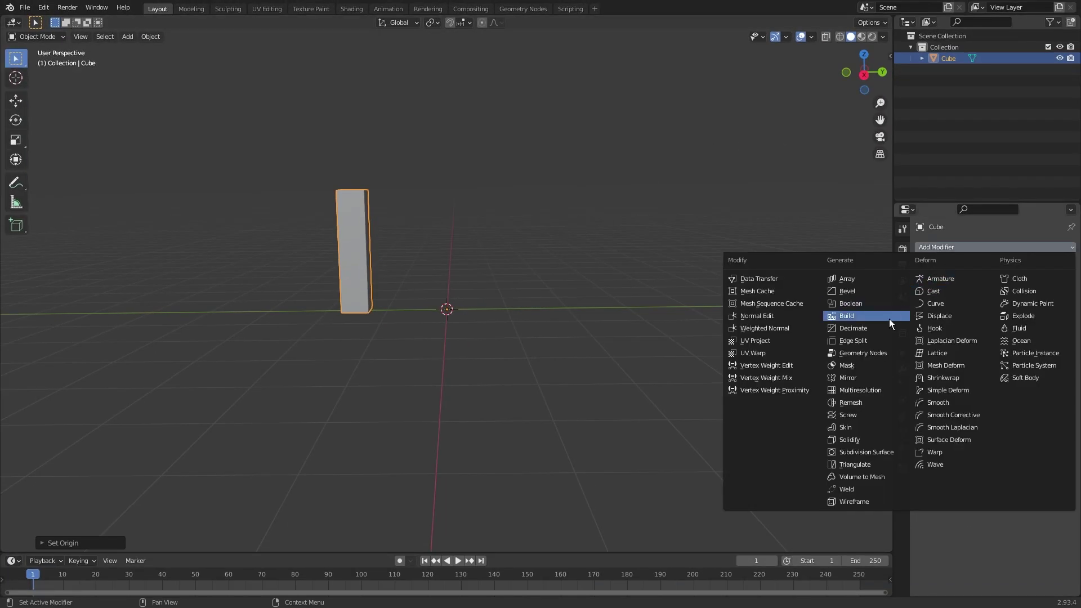
pyautogui.click(867, 378)
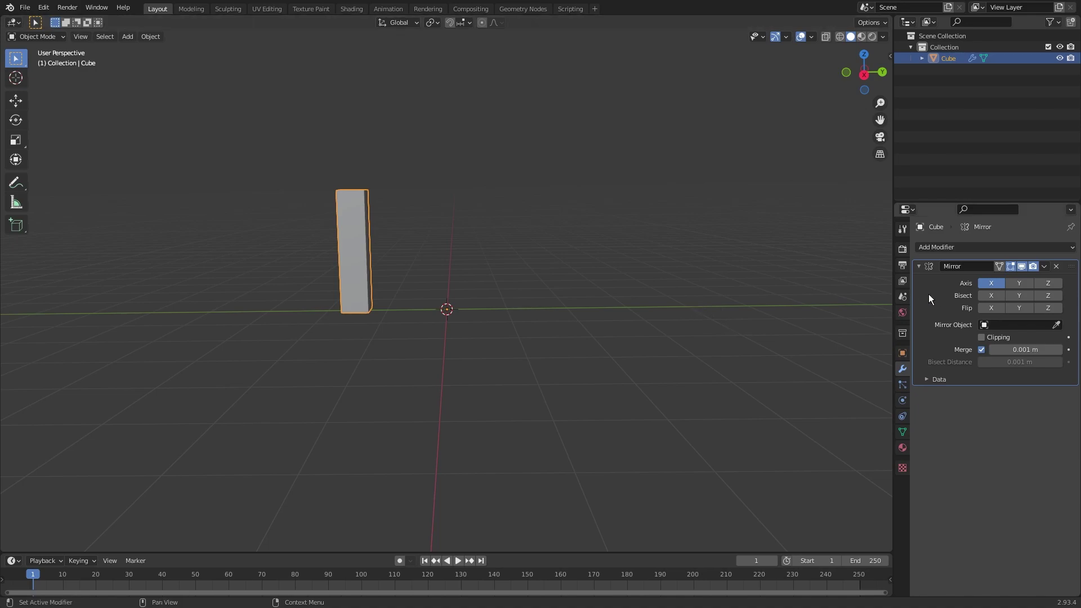
pyautogui.click(1012, 284)
# In Edit Mode, move the whole post mesh about -0.89 m along Y to widen the gap between the mirrored posts
pyautogui.press('Tab')
pyautogui.moveTo(408, 156)
pyautogui.mouseDown()
pyautogui.moveTo(309, 301)
pyautogui.moveTo(338, 305)
pyautogui.mouseUp()
pyautogui.press('z')
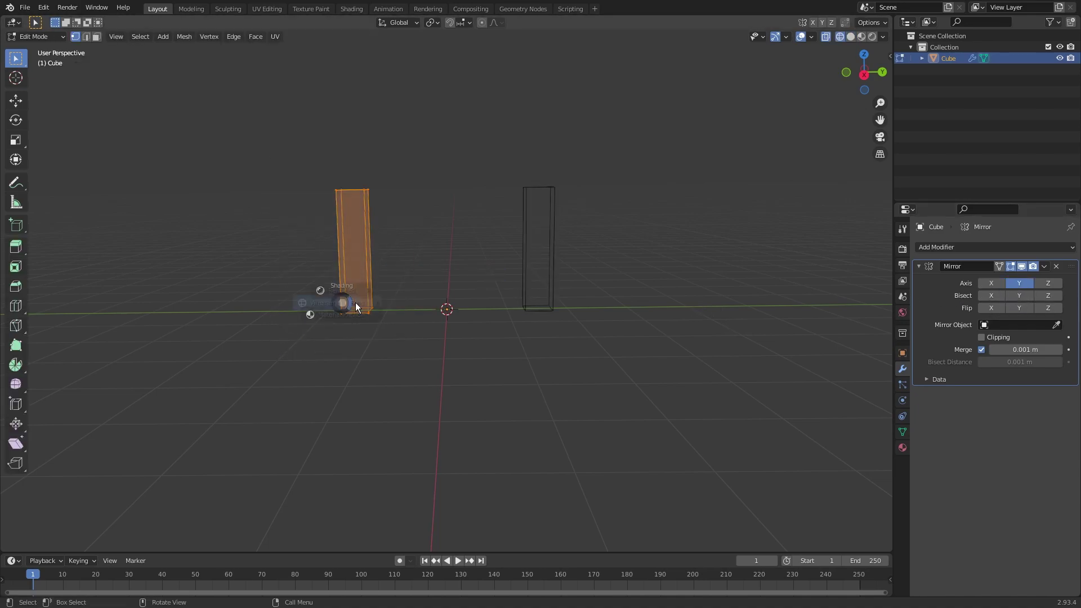
pyautogui.press('g')
pyautogui.press('y')
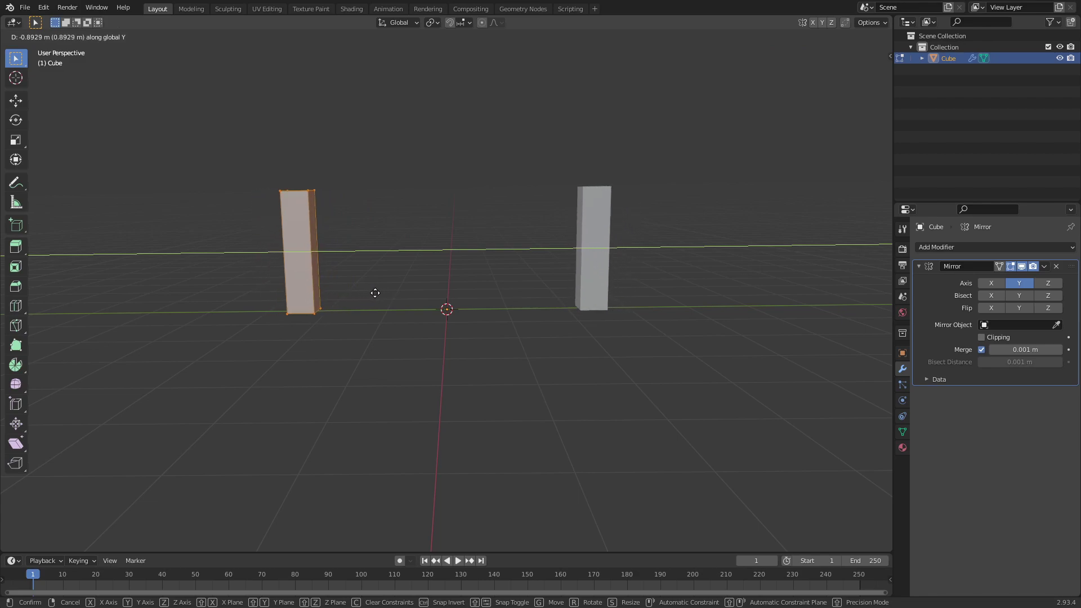
# Add a cube between the two posts and thin it along X to a scale of about 0.2
pyautogui.hotkey('shift', 'a')
pyautogui.moveTo(440, 249)
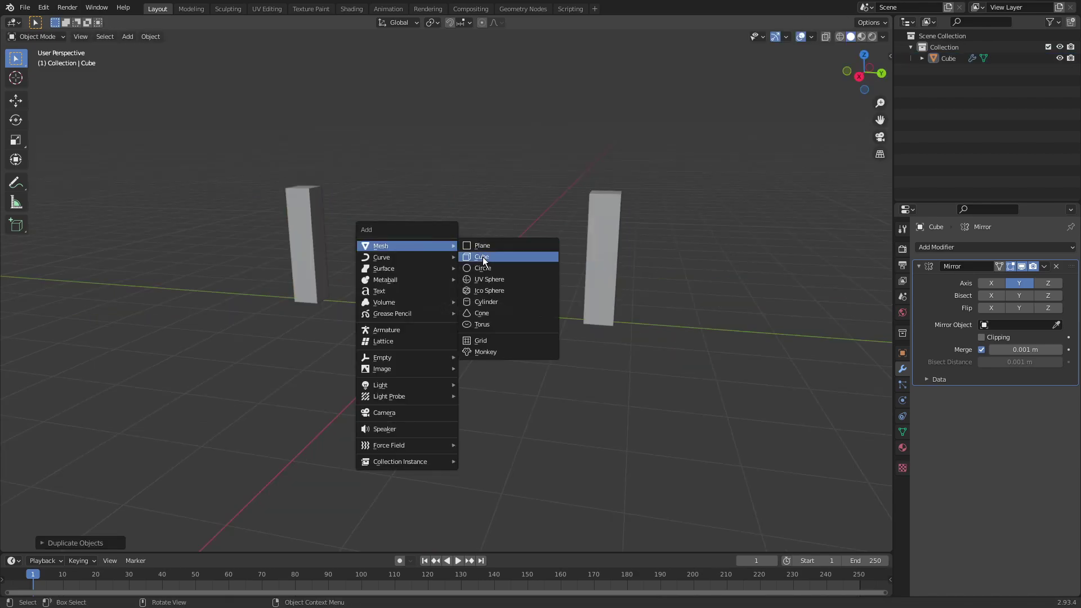
pyautogui.click(483, 257)
pyautogui.moveTo(484, 259); pyautogui.dragTo(542, 240, button='middle')
pyautogui.press('s')
pyautogui.press('x')
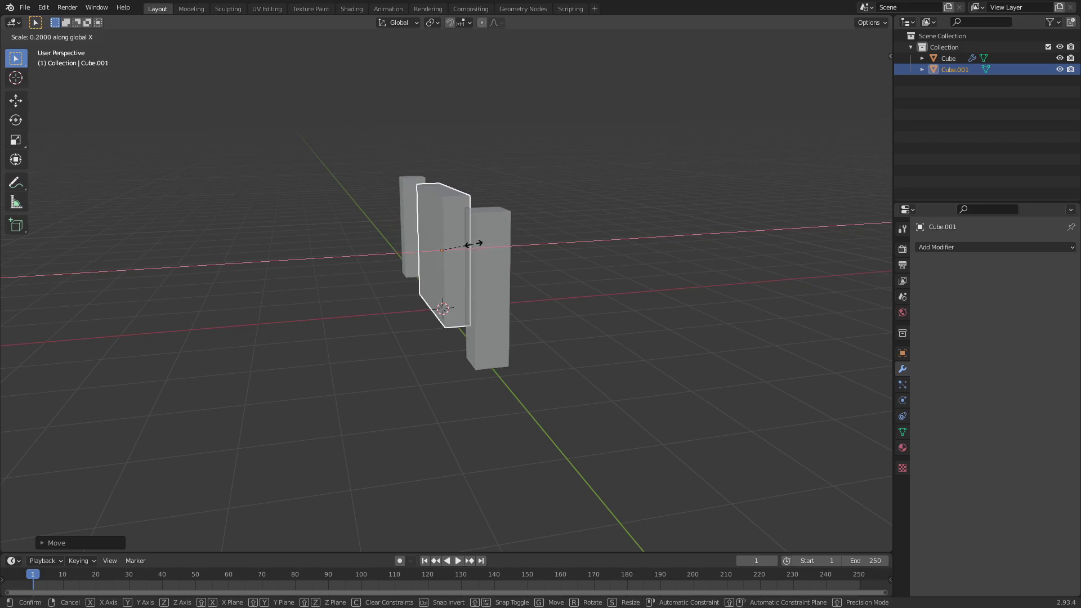
pyautogui.click(459, 247)
# Form the thin cube into a raised horizontal rail by reducing its height and stretching it along Y past both posts
pyautogui.moveTo(460, 246); pyautogui.dragTo(470, 252, button='middle')
pyautogui.press('s')
pyautogui.press('z')
pyautogui.press('KP_3')
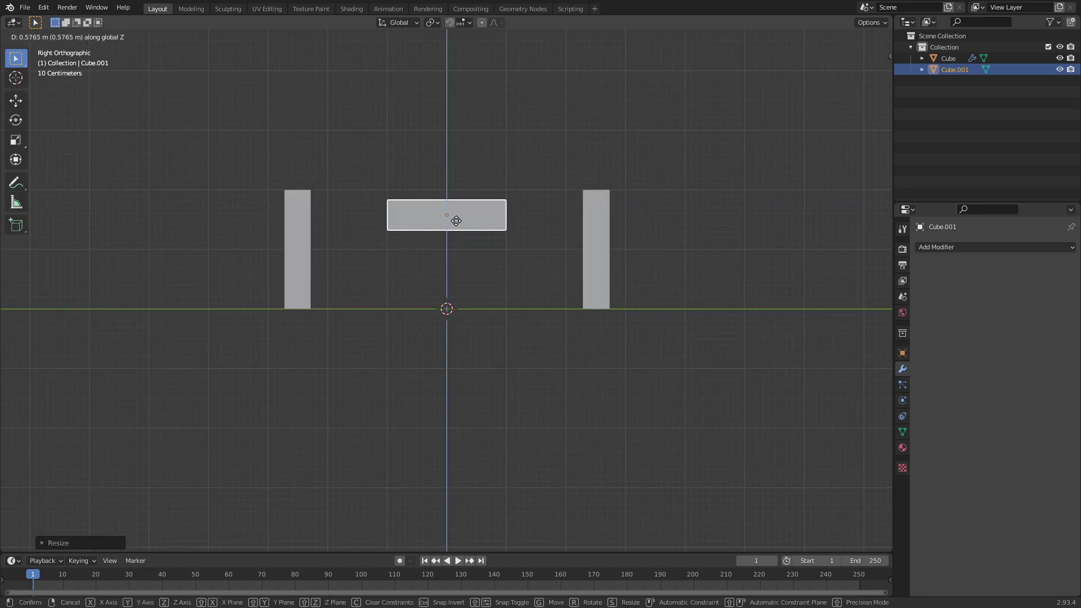
pyautogui.press('s')
pyautogui.press('y')
pyautogui.click(470, 224)
# Move the rail along X so it sits against the faces of the two posts
pyautogui.press('g')
pyautogui.press('x')
pyautogui.moveTo(470, 224); pyautogui.dragTo(358, 252, button='middle')
pyautogui.click(380, 248)
# Duplicate the rail and move the copy down along Z to form the lower rail
pyautogui.press('KP_3')
pyautogui.hotkey('shift', 'd')
pyautogui.press('z')
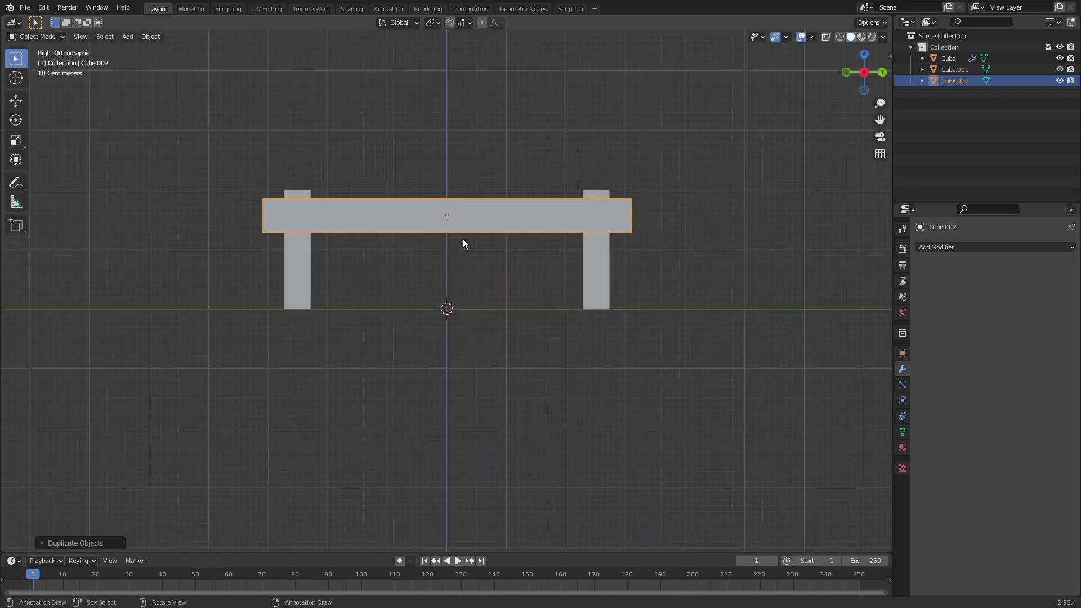
pyautogui.click(463, 300)
# Duplicate the lower rail and rotate the copy about X into a diagonal brace
pyautogui.moveTo(463, 300); pyautogui.dragTo(578, 241, button='middle')
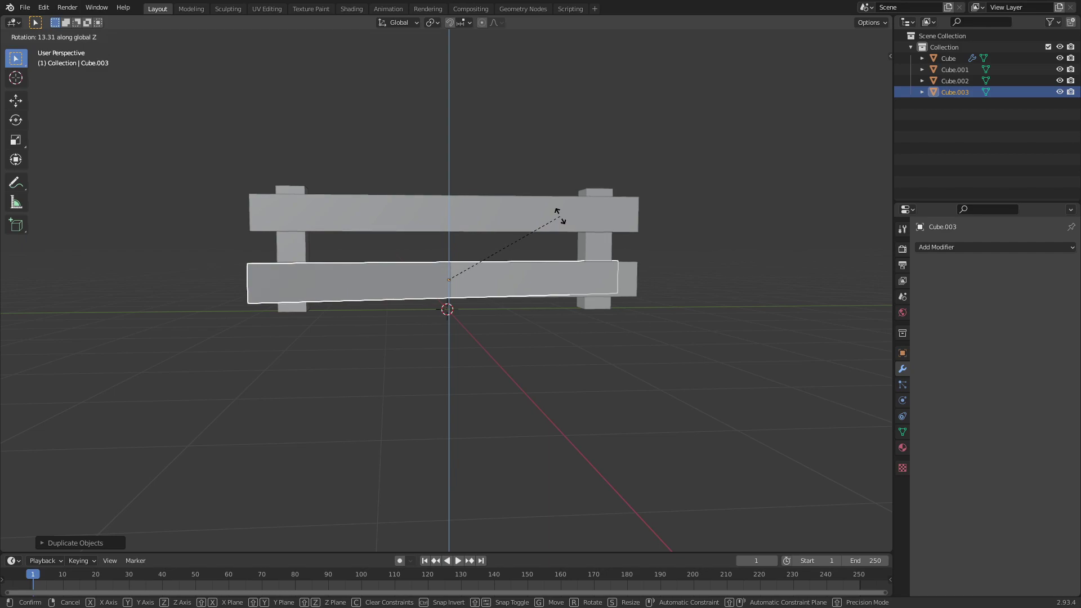
pyautogui.press('x')
pyautogui.click(642, 94)
# Shorten the diagonal brace along its local Y to a scale of about 0.3 and resize it along X
pyautogui.press('s')
pyautogui.press('x')
pyautogui.press('x')
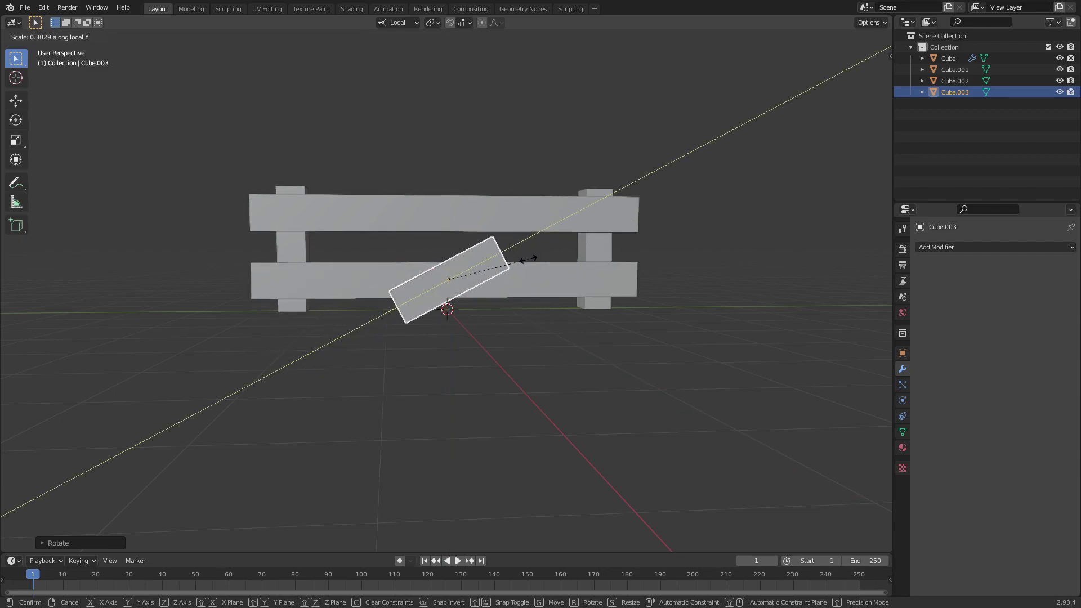
pyautogui.click(528, 259)
pyautogui.moveTo(528, 259); pyautogui.dragTo(554, 268, button='middle')
pyautogui.press('s')
pyautogui.press('x')
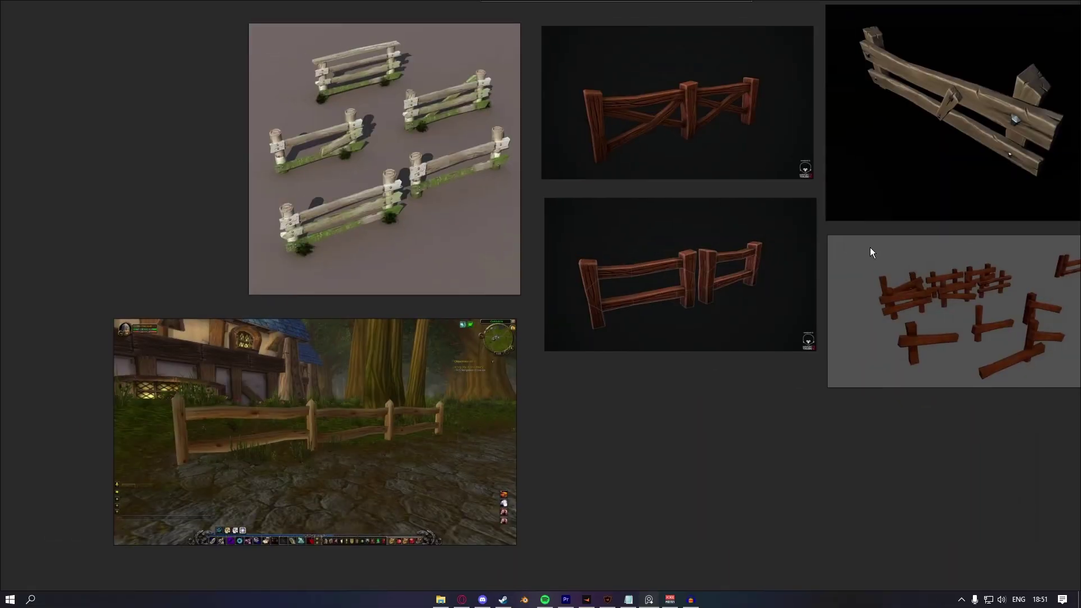
pyautogui.moveTo(870, 247); pyautogui.dragTo(451, 420, button='middle')
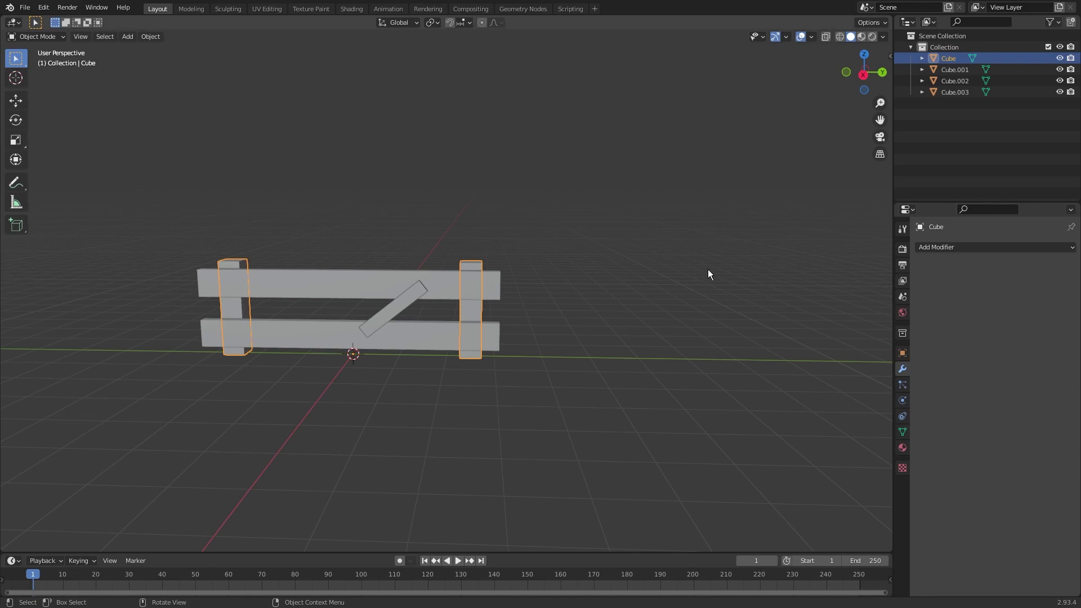
# Select the linked geometry of one post in Edit Mode and separate it into its own object
pyautogui.press('Tab')
pyautogui.moveTo(438, 354); pyautogui.dragTo(445, 359)
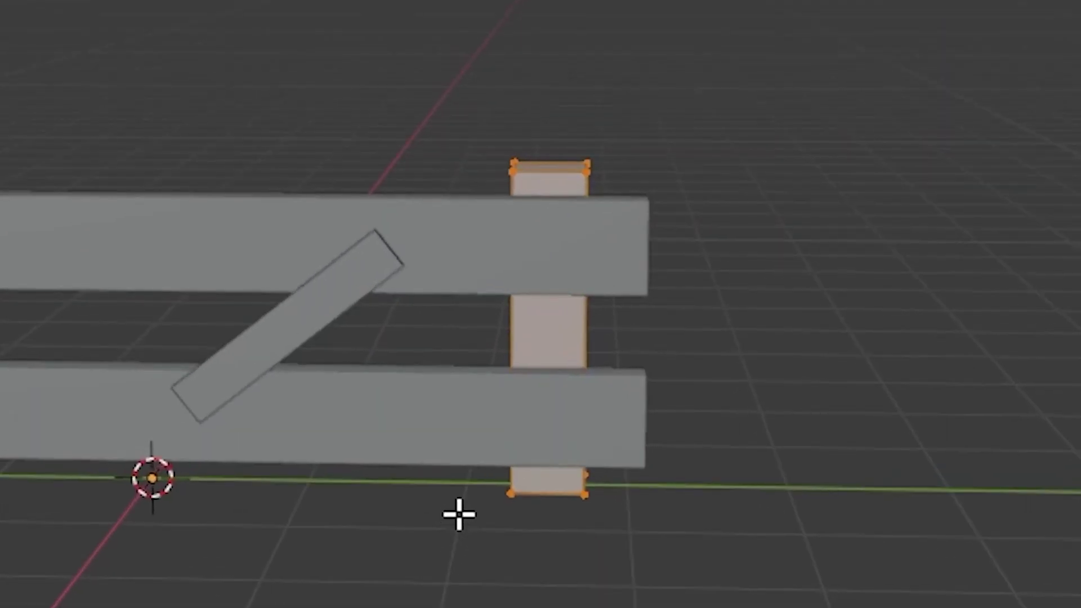
pyautogui.hotkey('ctrl', 'l')
pyautogui.hotkey('alt', 'z')
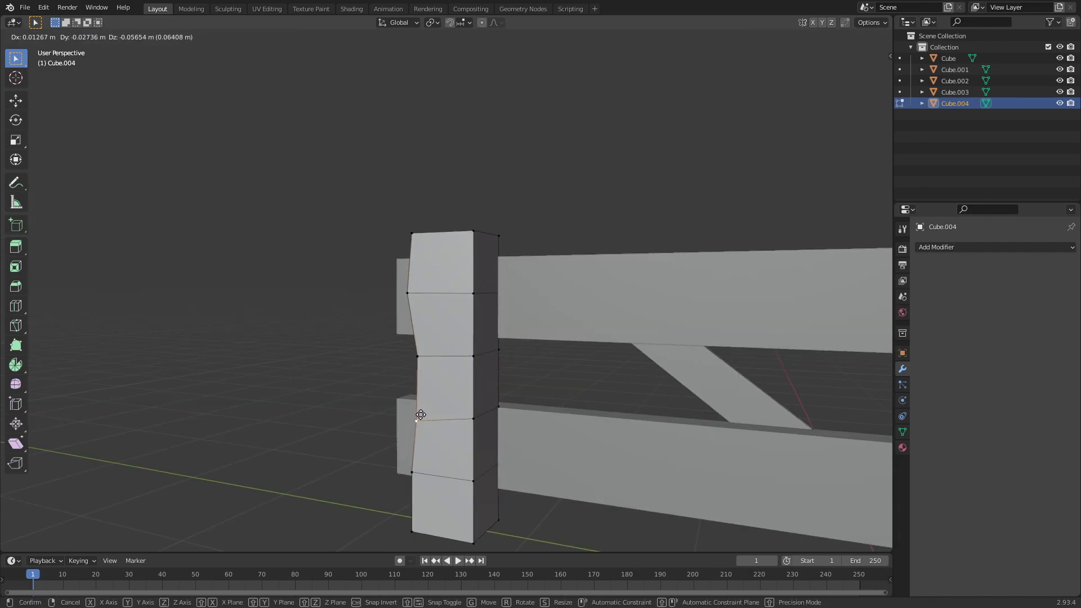
# Make both posts crooked by displacing their loop-cut vertices, adding four loop cuts to the second post
pyautogui.moveTo(420, 414); pyautogui.dragTo(539, 227, button='middle')
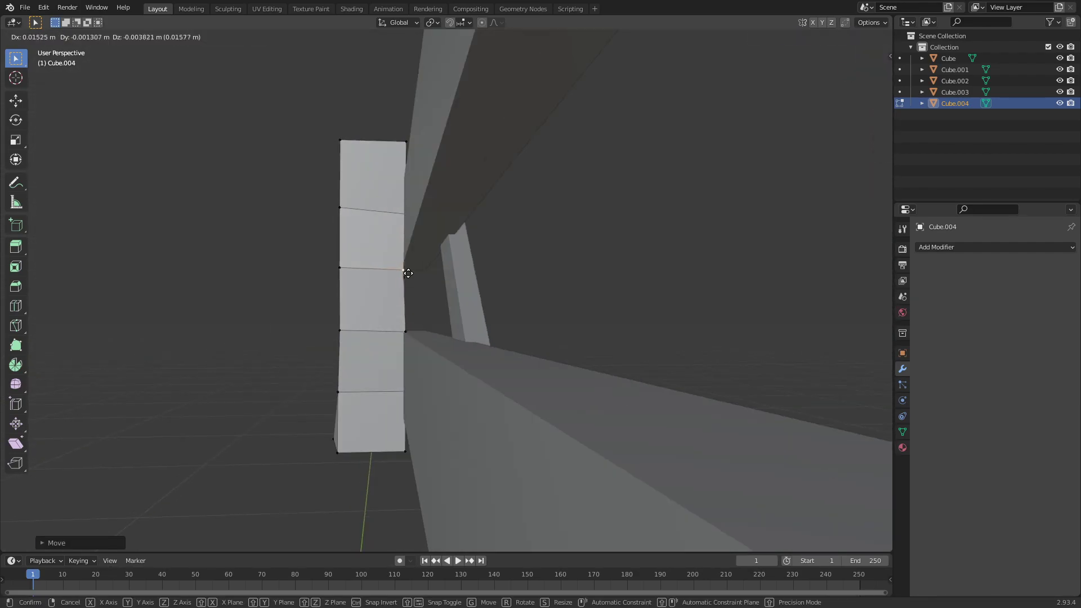
pyautogui.moveTo(405, 270); pyautogui.dragTo(435, 311, button='middle')
pyautogui.hotkey('ctrl', 'r')
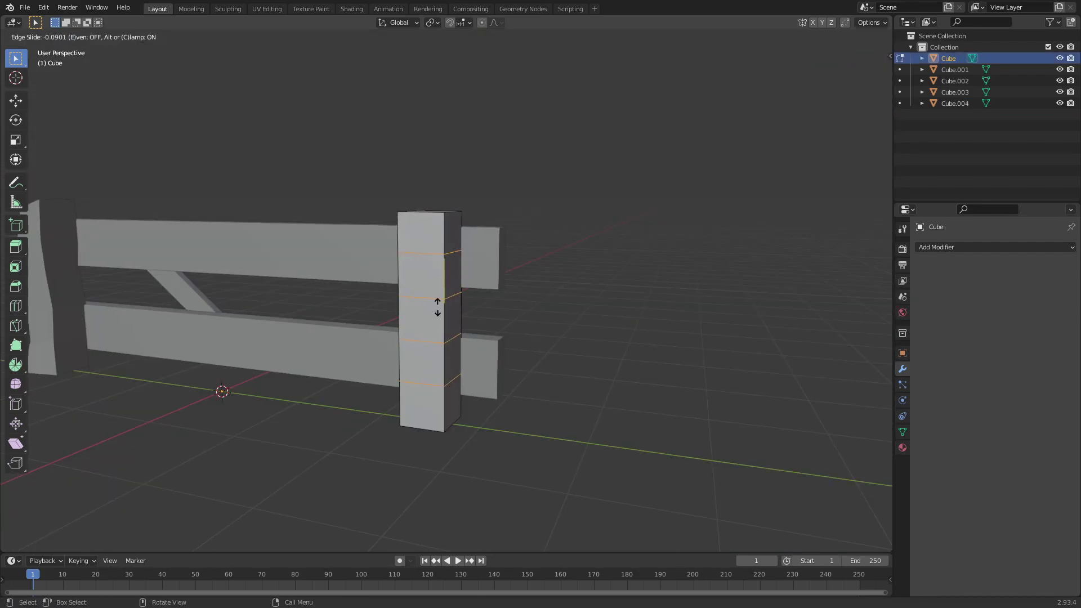
pyautogui.moveTo(439, 236); pyautogui.dragTo(428, 293, button='middle')
pyautogui.press('g')
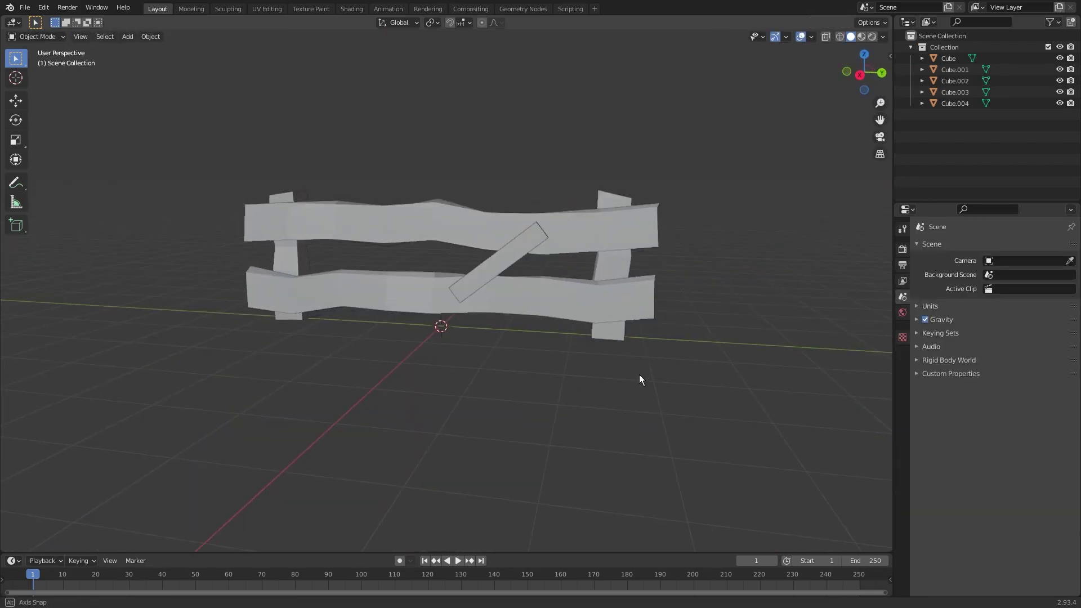
# Add a cylinder mesh with 8 vertices
pyautogui.moveTo(640, 374); pyautogui.dragTo(632, 376, button='middle')
pyautogui.hotkey('shift', 'a')
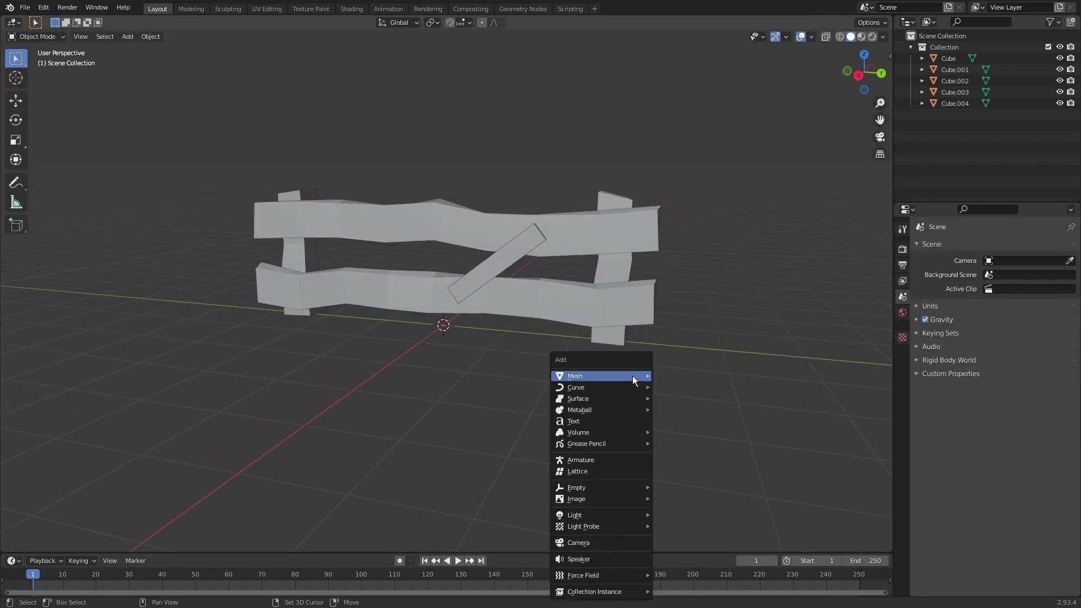
pyautogui.moveTo(642, 379)
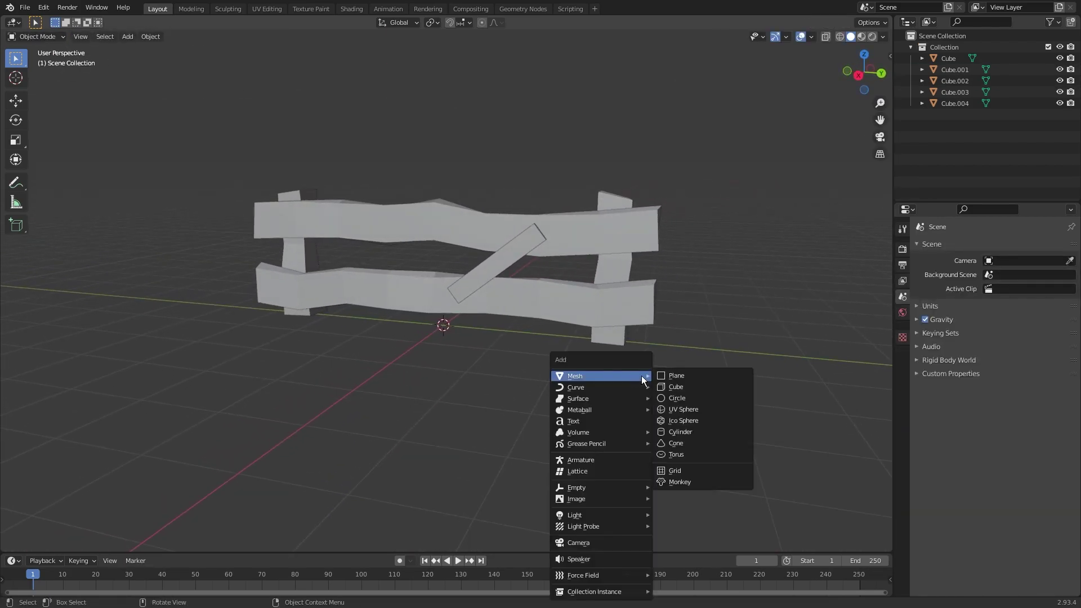
pyautogui.click(680, 432)
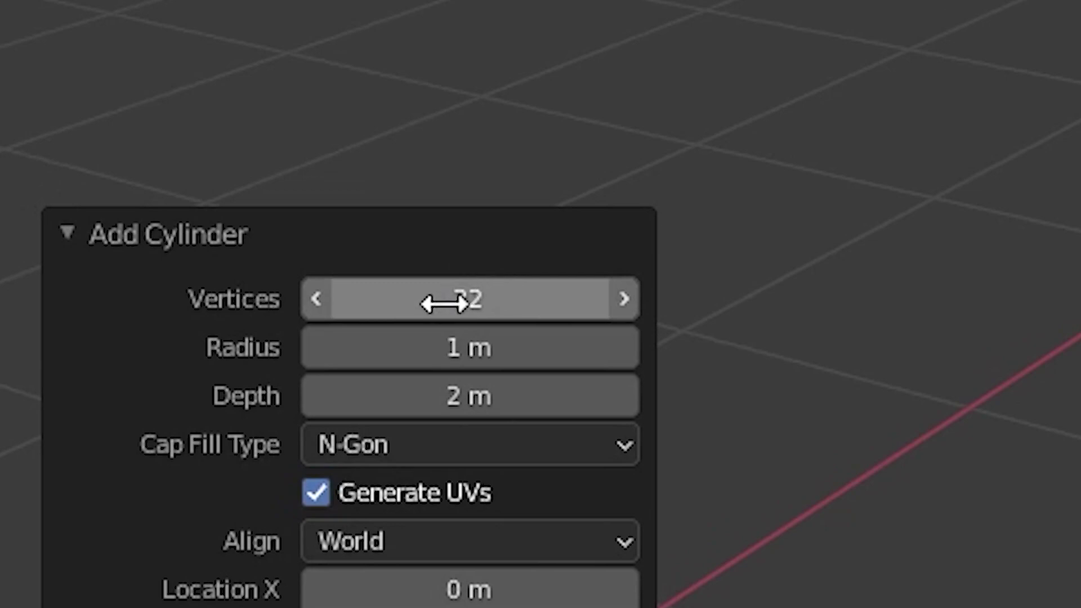
pyautogui.click(445, 303)
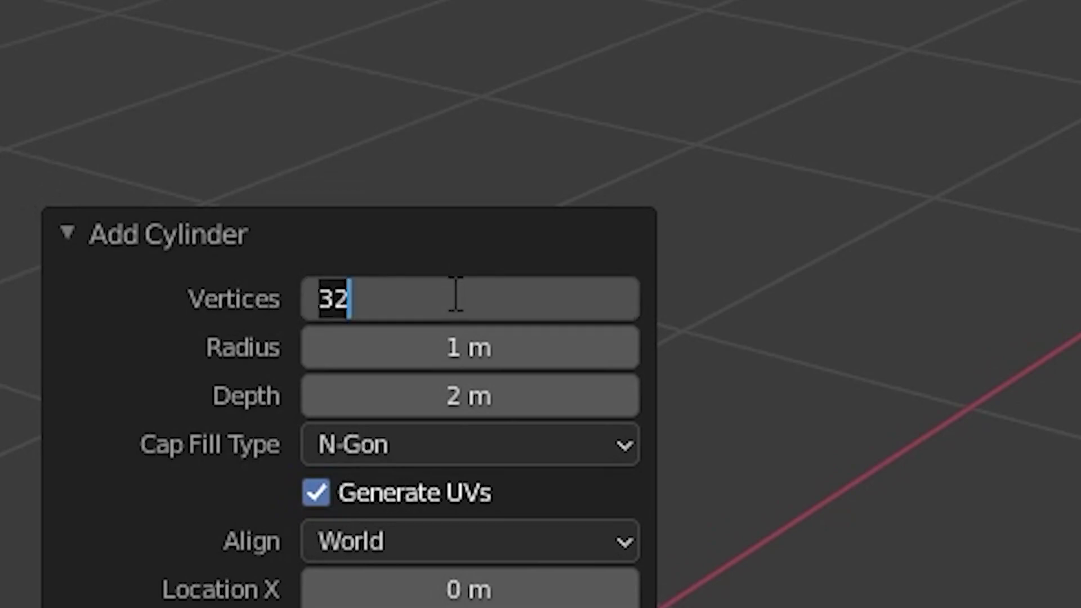
pyautogui.write('8')
pyautogui.press('Return')
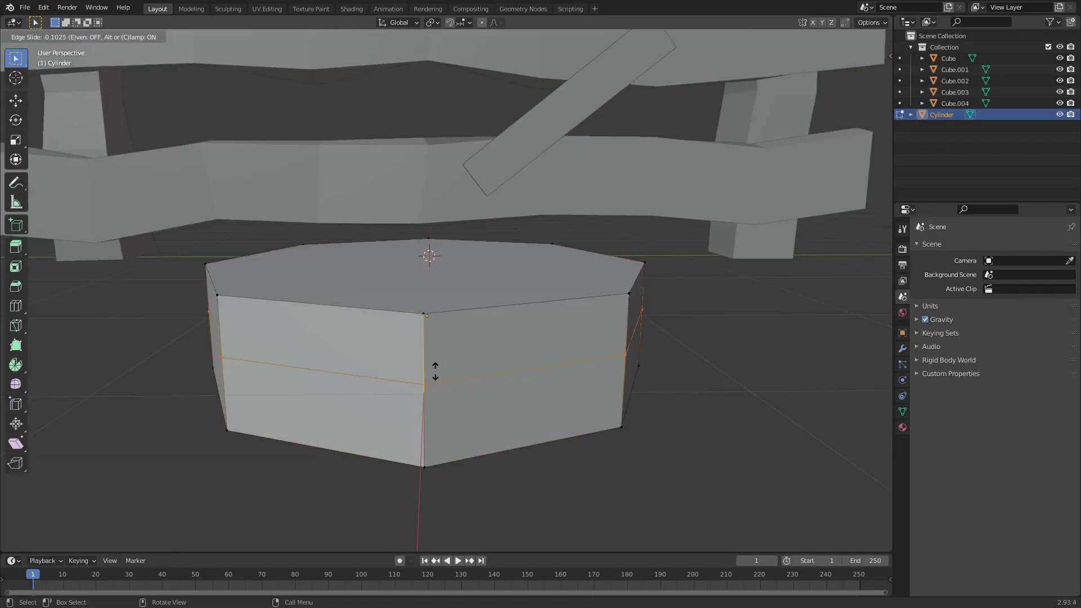
# Shape the cylinder into a dome with a centred loop cut, shrinking the top ring and scaling the middle loop to about 0.79
pyautogui.click(434, 374)
pyautogui.rightClick(434, 367)
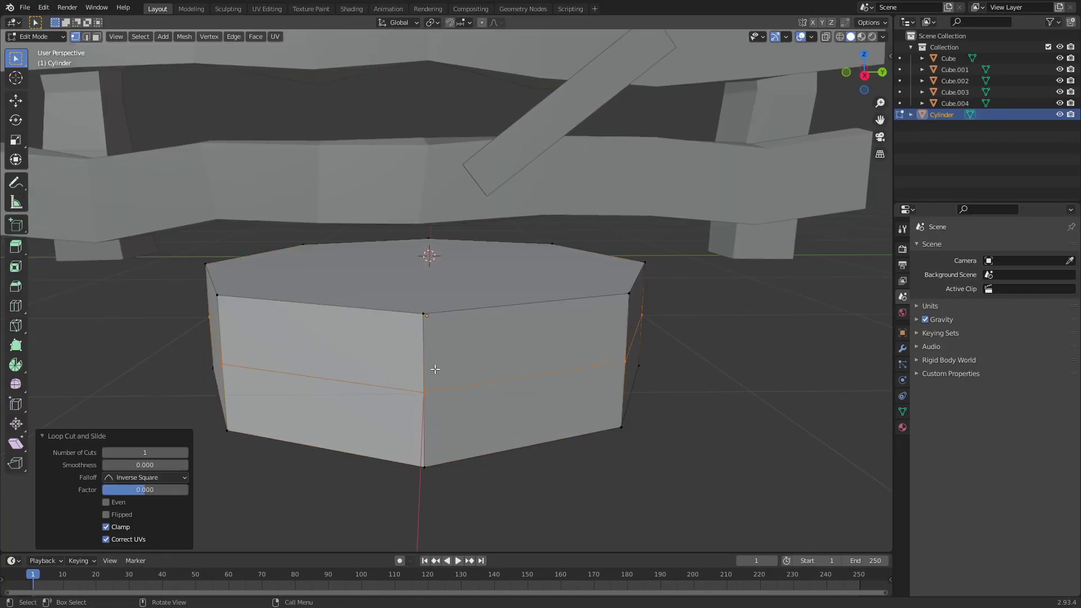
pyautogui.keyDown('alt'); pyautogui.click(610, 315); pyautogui.keyUp('alt')
pyautogui.press('s')
pyautogui.click(470, 298)
pyautogui.keyDown('alt'); pyautogui.click(506, 380); pyautogui.keyUp('alt')
pyautogui.press('s')
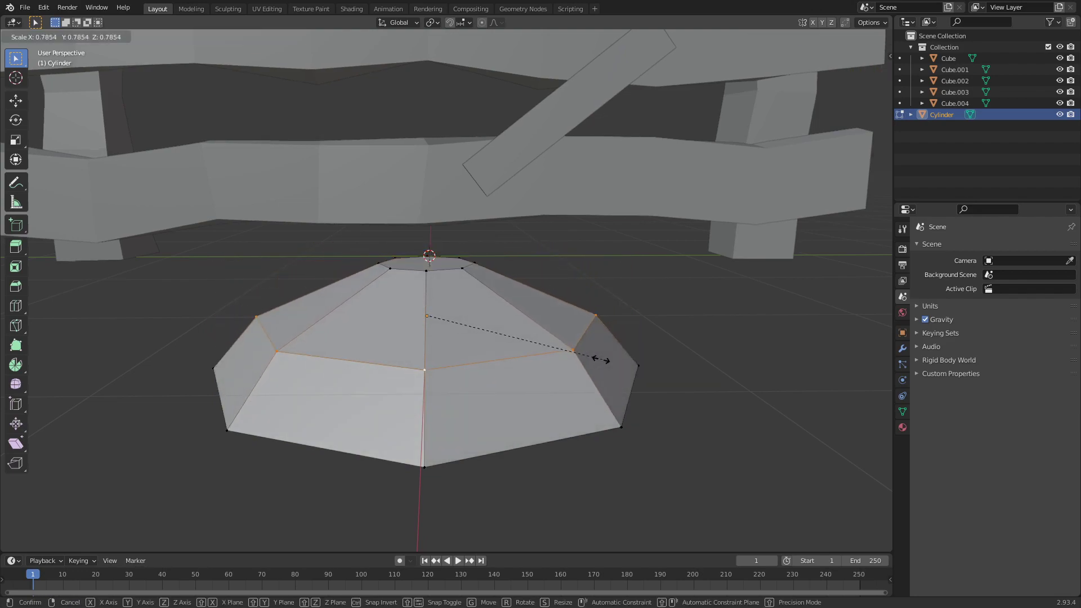
# Merge the dome's top ring of vertices at its center
pyautogui.press('F3')
pyautogui.write('mer')
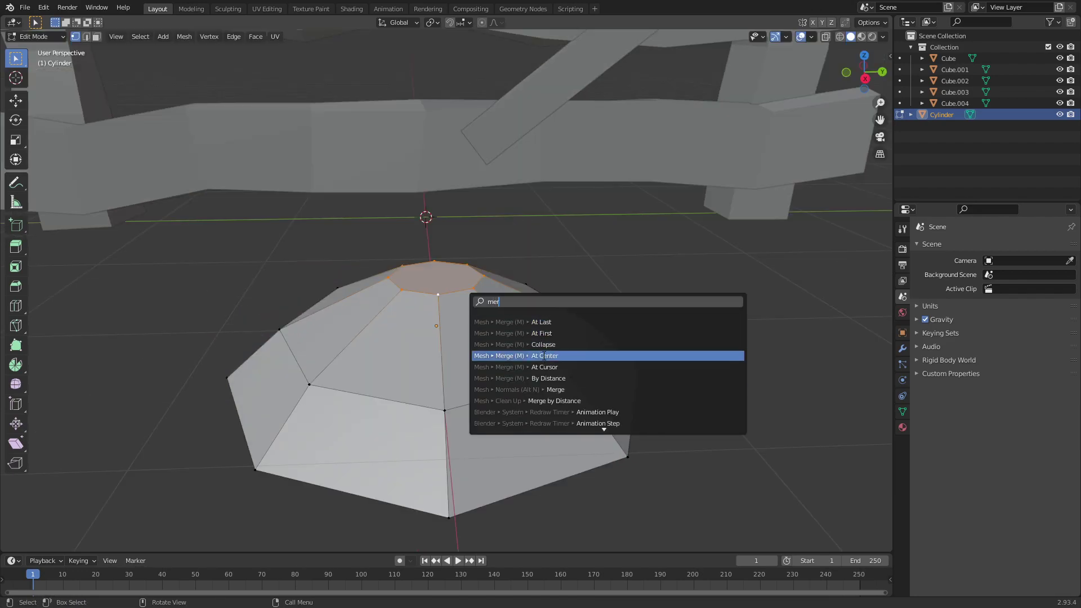
pyautogui.click(544, 355)
# Rotate and shrink the dome into a bolt head, and position it on the upper rail over the post on the +Y side
pyautogui.moveTo(544, 356); pyautogui.dragTo(506, 360, button='middle')
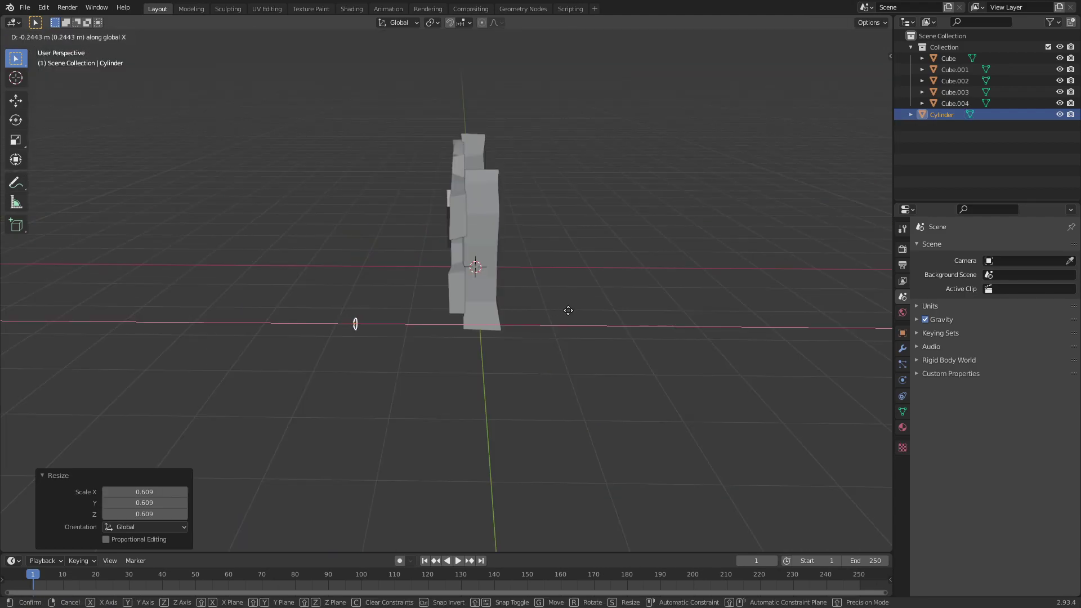
pyautogui.click(649, 322)
pyautogui.press('KP_3')
pyautogui.scroll(5, 649, 322)
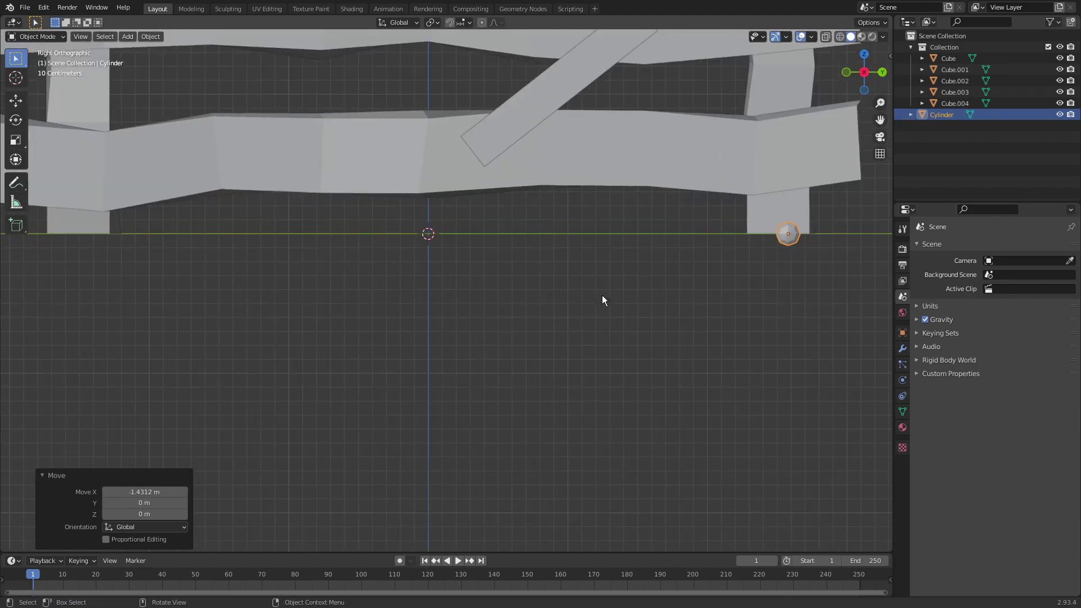
pyautogui.keyDown('shift'); pyautogui.moveTo(602, 295); pyautogui.dragTo(335, 454, button='middle'); pyautogui.keyUp('shift')
pyautogui.press('g')
pyautogui.press('z')
pyautogui.press('g')
pyautogui.press('y')
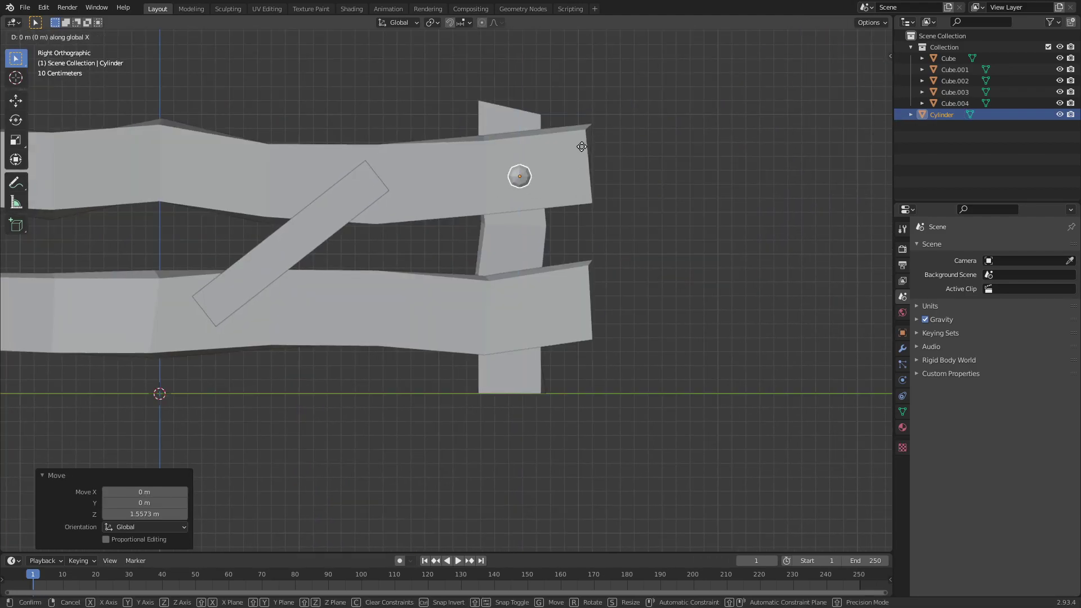
pyautogui.click(578, 147)
pyautogui.moveTo(578, 148); pyautogui.dragTo(579, 177, button='middle')
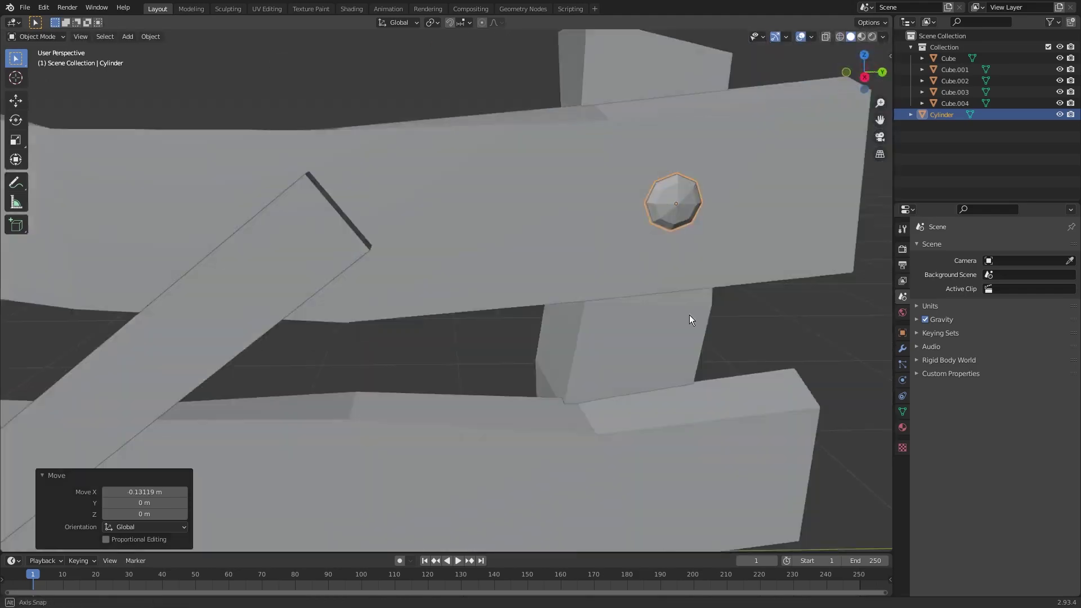
# Duplicate the bolt head and move the copy along Z and Y onto the lower rail over the same post
pyautogui.press('KP_3')
pyautogui.hotkey('shift', 'd')
pyautogui.press('g')
pyautogui.press('z')
pyautogui.click(597, 515)
pyautogui.press('g')
pyautogui.press('y')
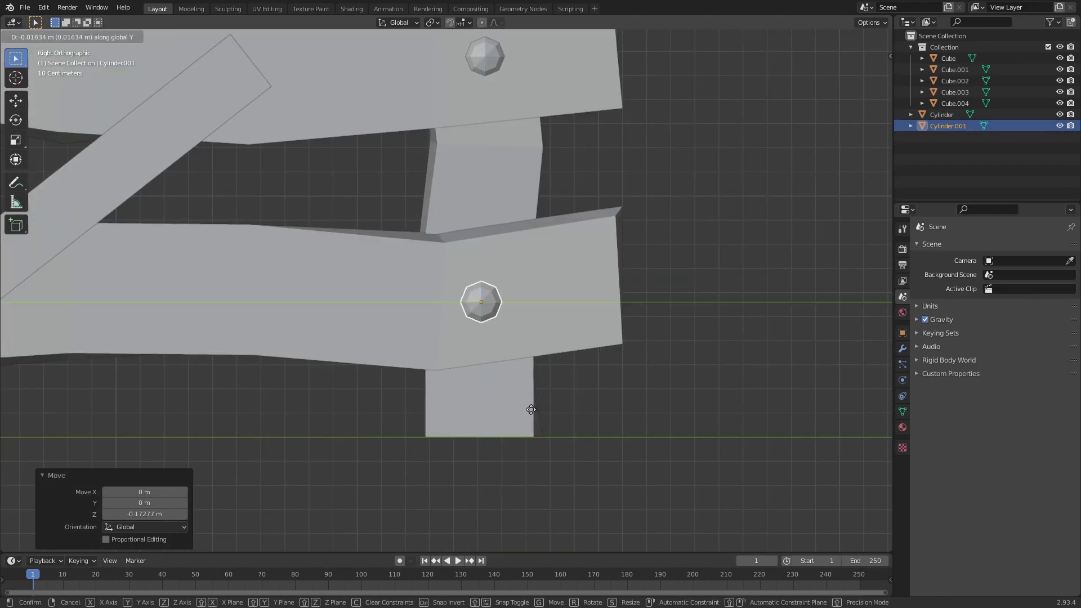
pyautogui.click(528, 410)
# Move the lower bolt head along X against the rail and rotate it about Y to follow the rail's surface
pyautogui.press('g')
pyautogui.press('x')
pyautogui.click(619, 389)
pyautogui.press('r')
pyautogui.press('y')
pyautogui.moveTo(655, 376); pyautogui.dragTo(741, 357, button='middle')
pyautogui.rightClick(535, 355)
# Duplicate the lower bolt head and move the copy along Y and Z to the lower rail's opposite end over the other post
pyautogui.press('KP_3')
pyautogui.hotkey('shift', 'd')
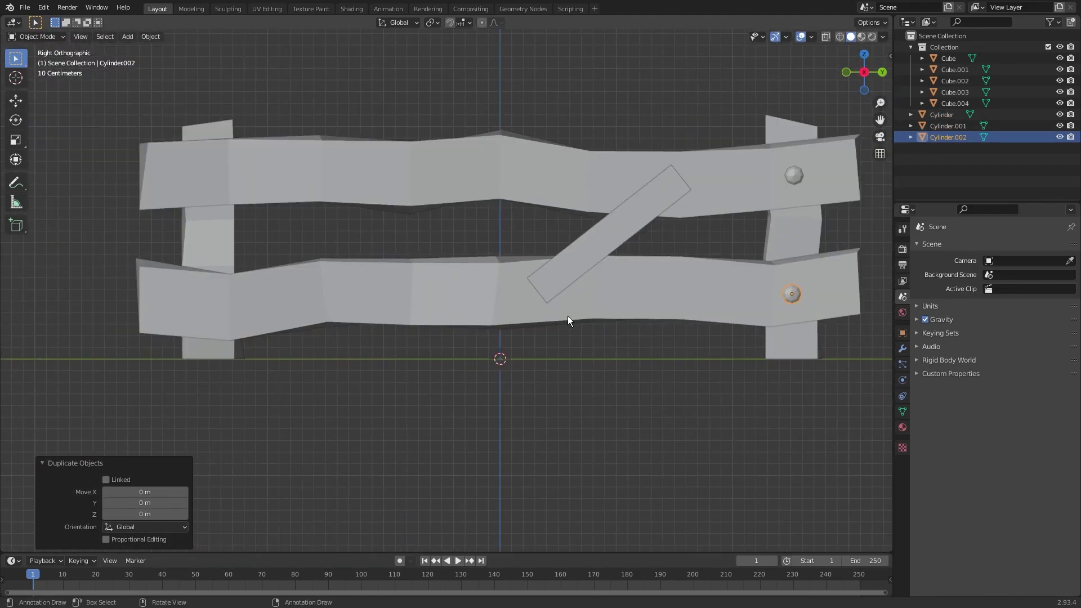
pyautogui.press('g')
pyautogui.press('y')
pyautogui.click(237, 316)
pyautogui.press('g')
pyautogui.press('z')
pyautogui.click(415, 379)
# Rotate the new bolt head about Y and move it along X to seat it on the rail's surface
pyautogui.moveTo(415, 379); pyautogui.dragTo(475, 367, button='middle')
pyautogui.press('r')
pyautogui.press('y')
pyautogui.click(338, 332)
pyautogui.press('g')
pyautogui.press('x')
pyautogui.click(336, 333)
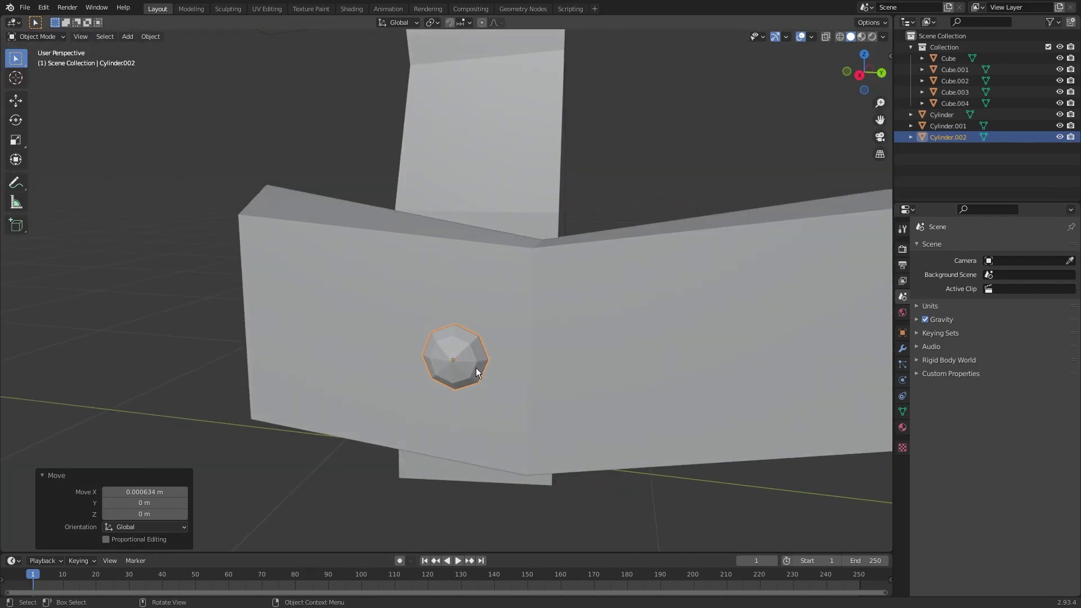
# Duplicate the bolt head, move the copy up along Z to the upper rail over the same post and rotate it about Z
pyautogui.press('KP_3')
pyautogui.hotkey('shift', 'd')
pyautogui.press('g')
pyautogui.press('z')
pyautogui.click(475, 224)
pyautogui.press('r')
pyautogui.press('z')
pyautogui.moveTo(416, 249); pyautogui.dragTo(557, 344, button='middle')
pyautogui.click(428, 310)
# Move the new upper bolt head along X to seat it on the upper rail's surface
pyautogui.press('r')
pyautogui.press('y')
pyautogui.rightClick(450, 290)
pyautogui.press('g')
pyautogui.press('x')
pyautogui.click(454, 285)
# Duplicate the bolt head, move the copy along Y and Z onto the diagonal brace's lower end and scale it down
pyautogui.hotkey('shift', 'd')
pyautogui.press('g')
pyautogui.press('y')
pyautogui.click(478, 320)
pyautogui.press('g')
pyautogui.press('z')
pyautogui.click(478, 327)
pyautogui.press('s')
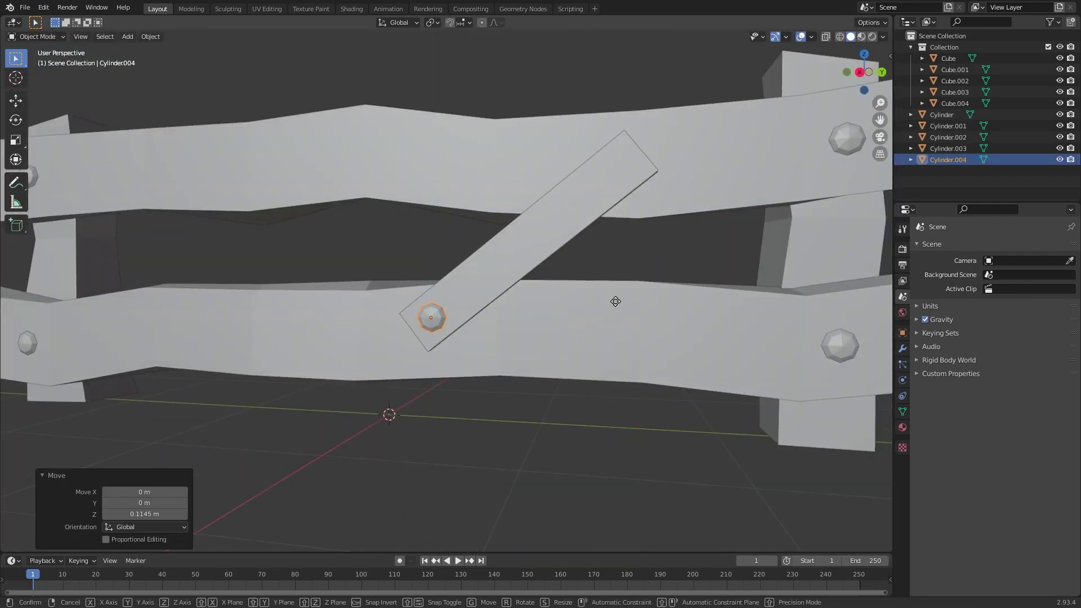
pyautogui.click(485, 317)
# Rotate the brace's bolt head 2.57° about Y and move it along X to seat it on the brace's surface
pyautogui.moveTo(484, 317); pyautogui.dragTo(498, 334, button='middle')
pyautogui.press('KP_Decimal')
pyautogui.moveTo(437, 306); pyautogui.dragTo(333, 317, button='middle')
pyautogui.press('g')
pyautogui.press('x')
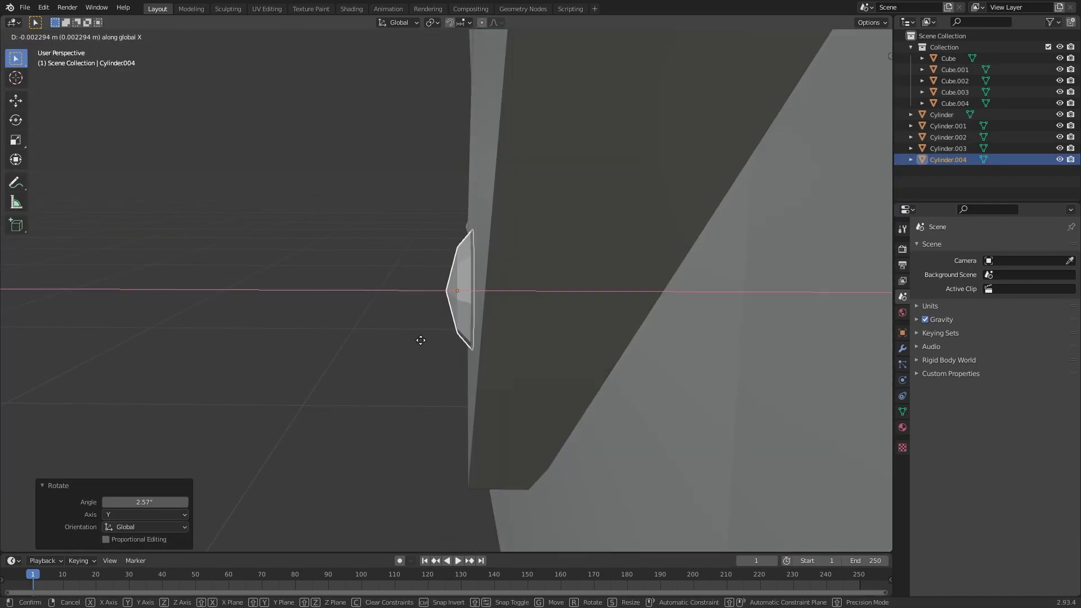
pyautogui.click(420, 340)
pyautogui.moveTo(421, 340); pyautogui.dragTo(496, 329, button='middle')
# Duplicate the small bolt head and move the copy along Y and Z to the diagonal brace's upper end
pyautogui.scroll(-6, 497, 329)
pyautogui.hotkey('shift', 'd')
pyautogui.press('g')
pyautogui.press('y')
pyautogui.click(788, 360)
pyautogui.press('g')
pyautogui.press('z')
pyautogui.click(792, 177)
pyautogui.scroll(-8, 557, 245)
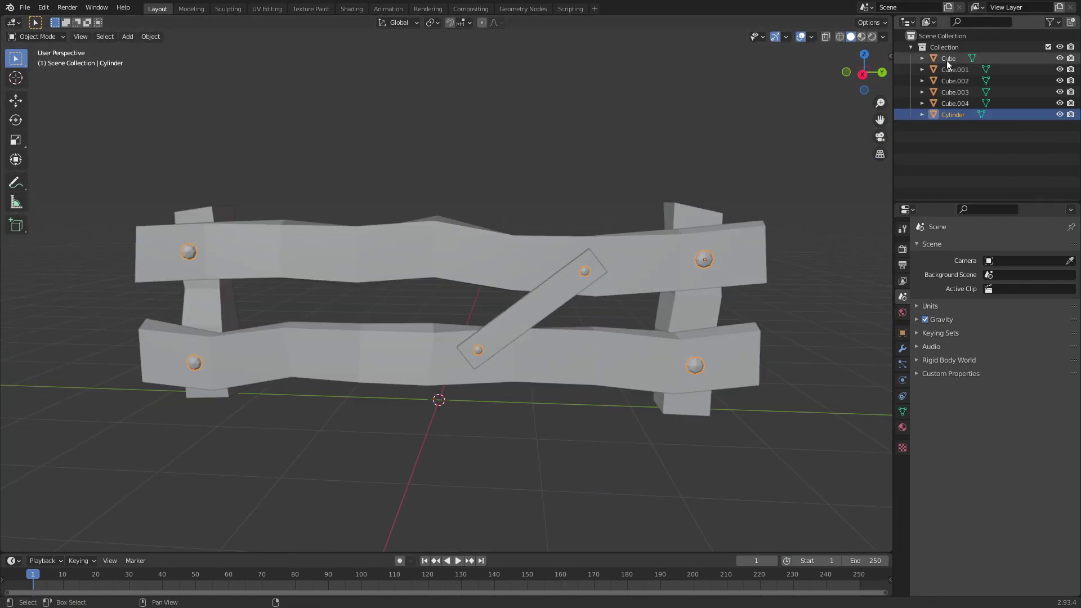
# Join all posts, rails, the brace and the bolt heads into a single object named Fence
pyautogui.keyDown('shift'); pyautogui.click(947, 60); pyautogui.keyUp('shift')
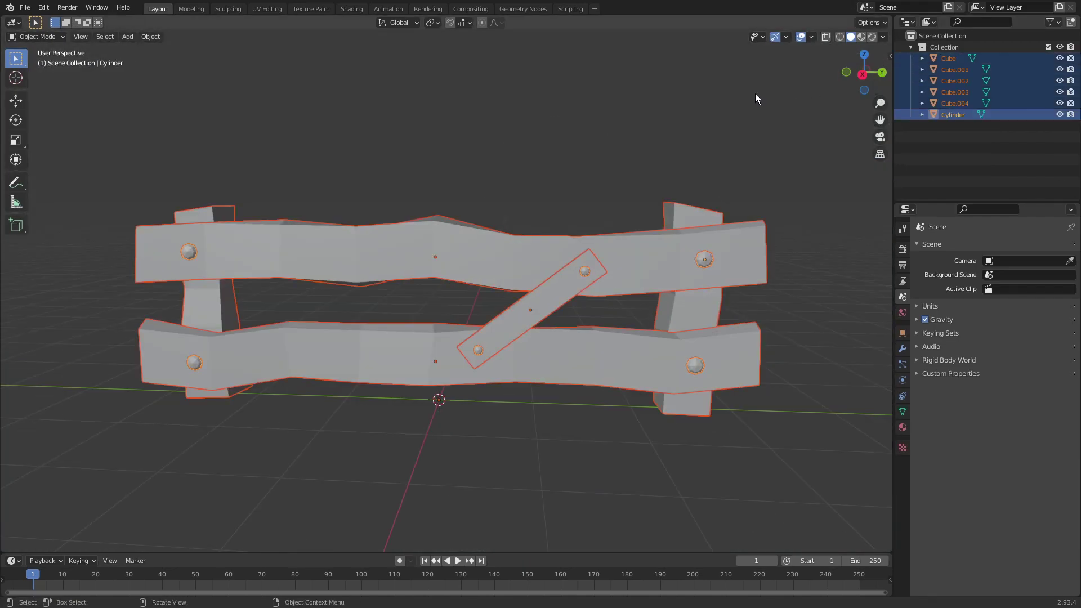
pyautogui.hotkey('ctrl', 'j')
pyautogui.moveTo(755, 98); pyautogui.dragTo(603, 189, button='middle')
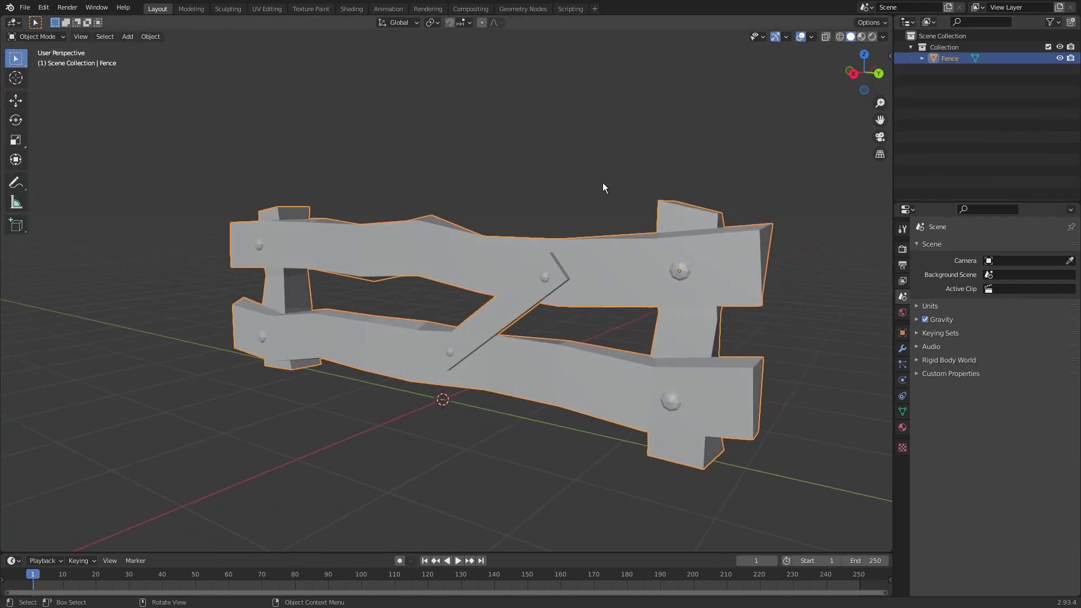
# Duplicate the fence as Fence1 with the original hidden, and add a Subdivision Surface modifier to the copy
pyautogui.hotkey('shift', 'd')
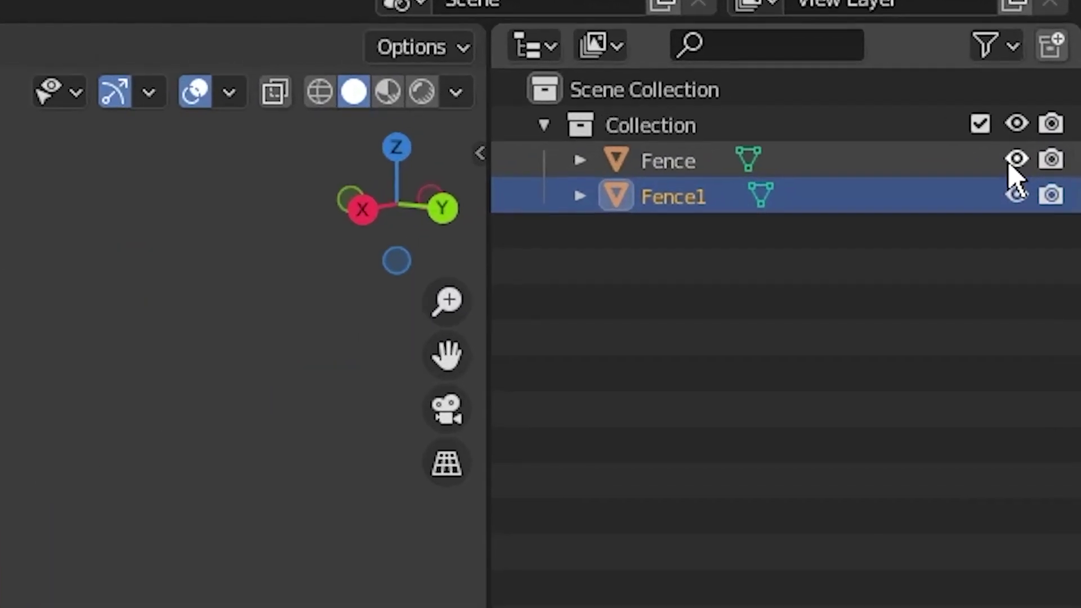
pyautogui.click(1060, 58)
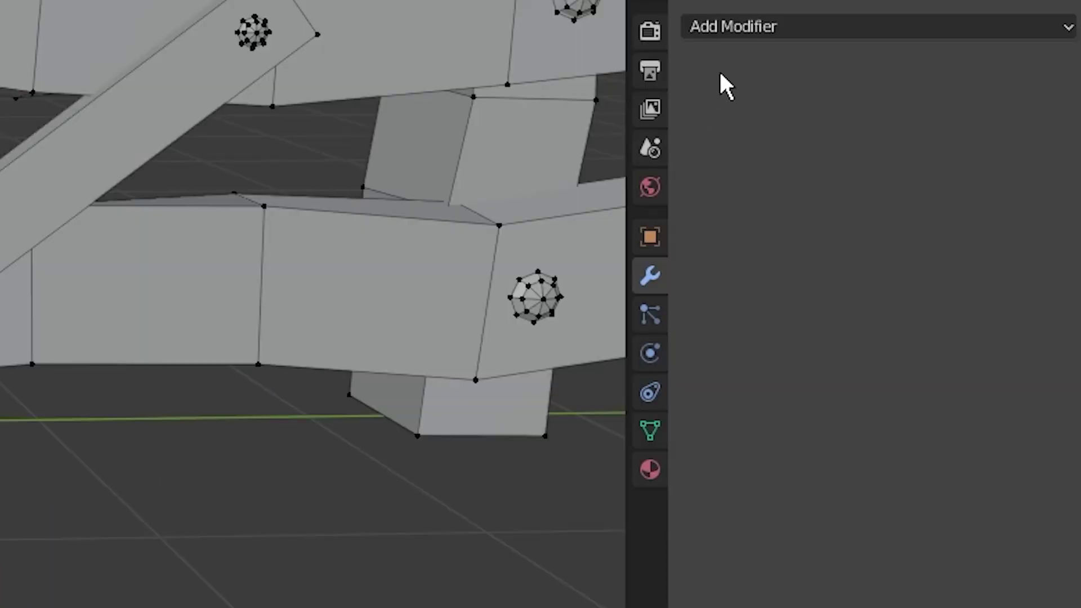
pyautogui.click(731, 28)
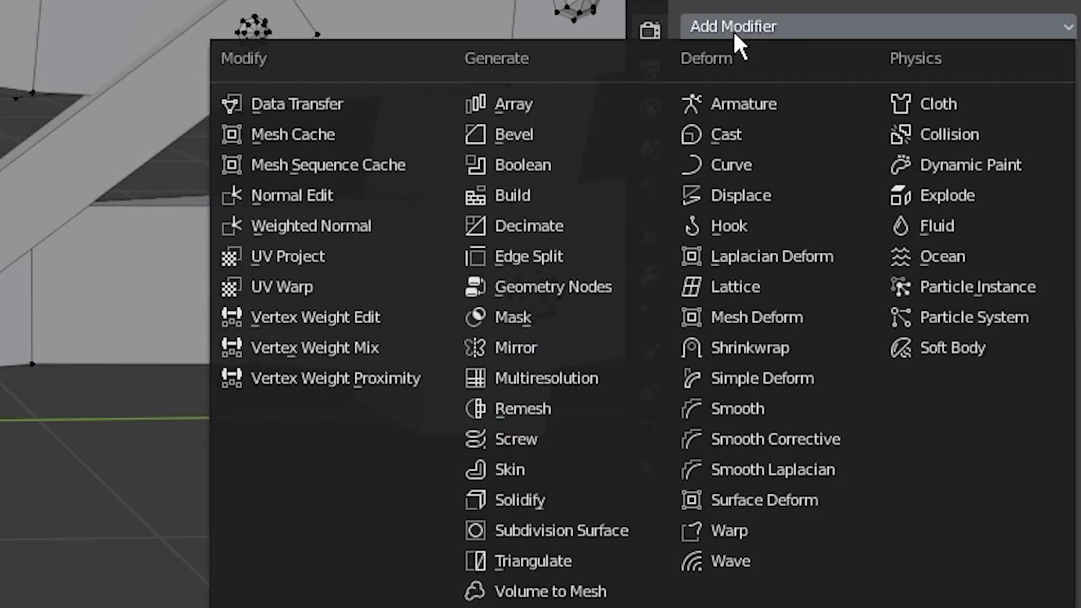
pyautogui.click(610, 535)
# Add supporting loop cuts close to the front, back and end edges of the upper rail
pyautogui.press('g')
pyautogui.press('g')
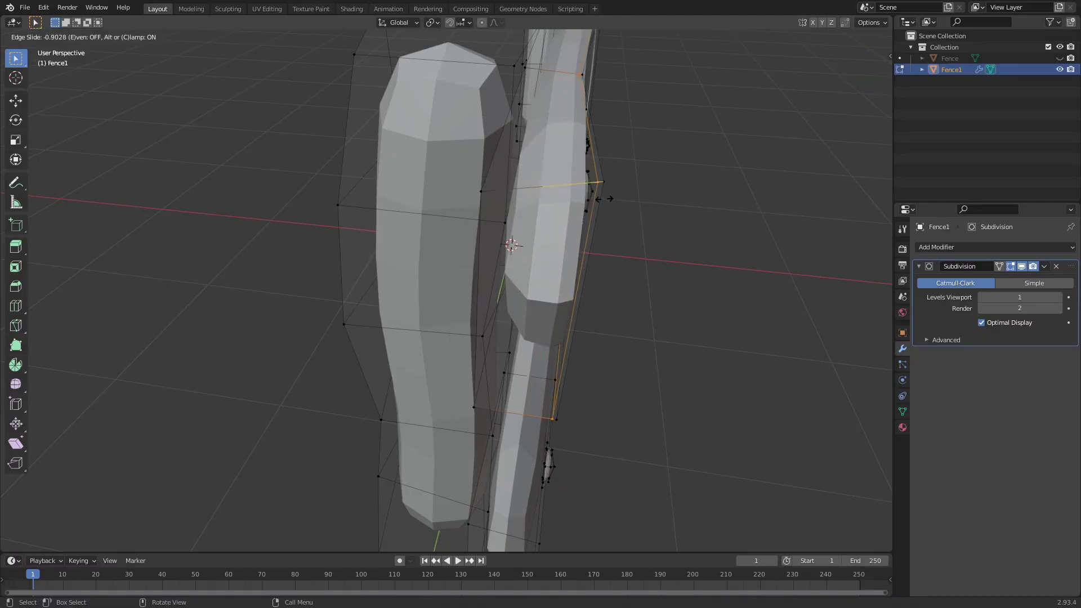
pyautogui.click(607, 200)
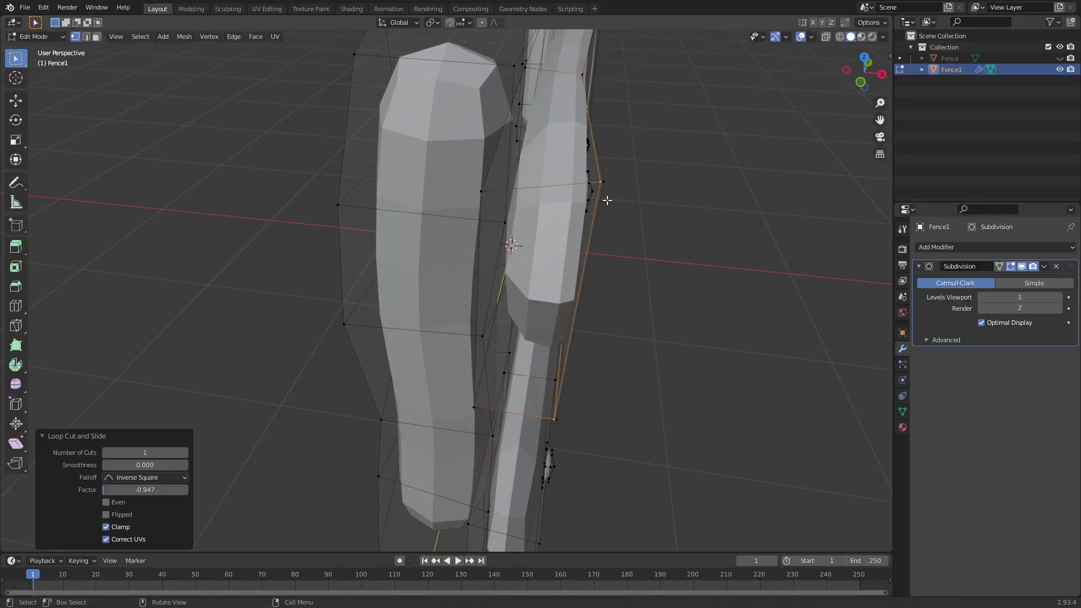
pyautogui.click(554, 178)
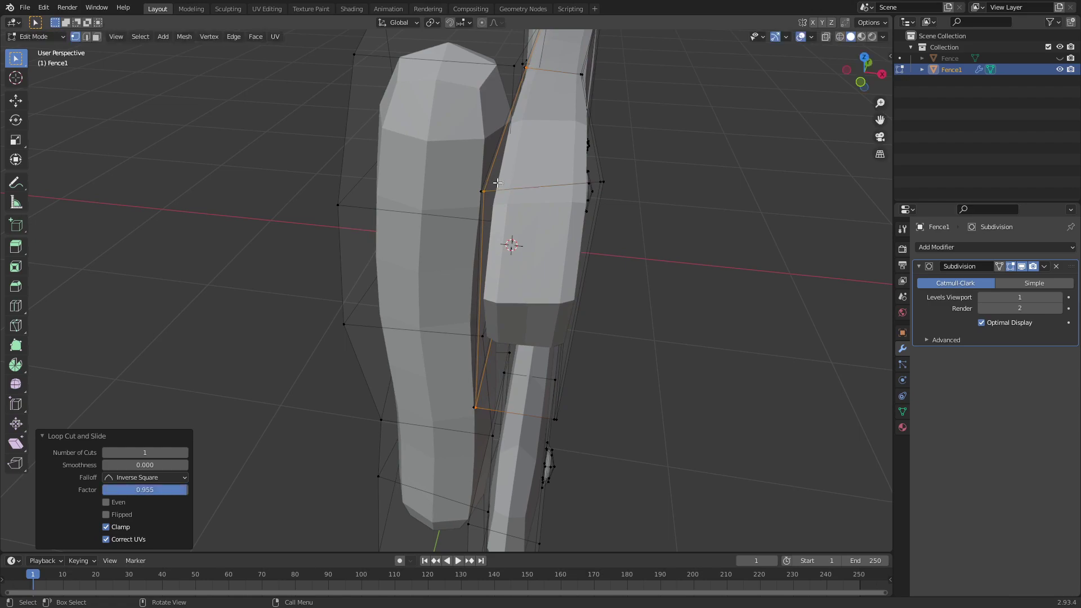
pyautogui.click(550, 310)
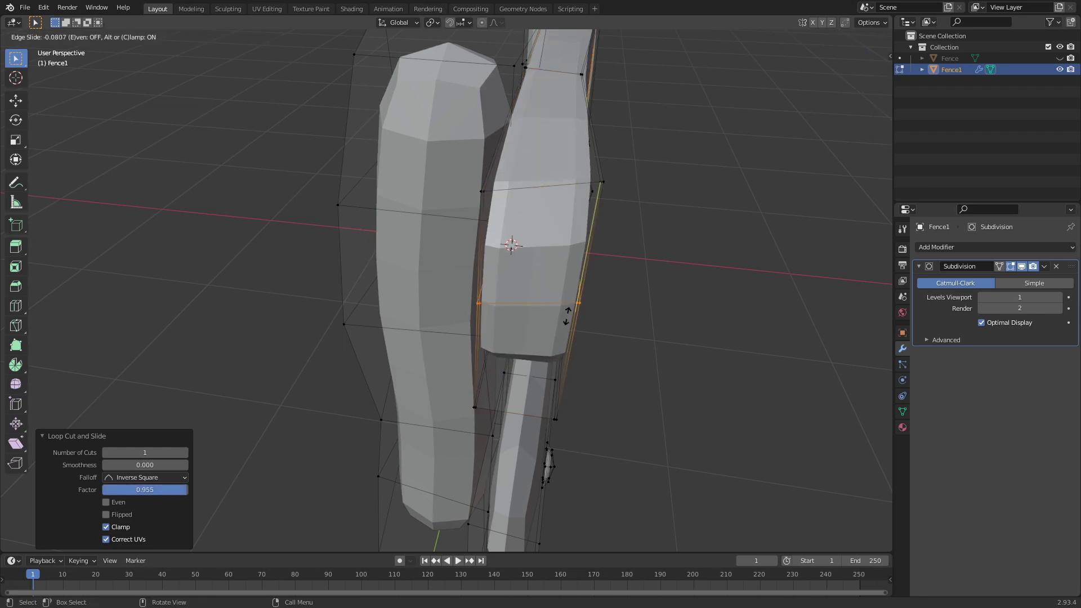
pyautogui.hotkey('ctrl', 'r')
pyautogui.click(552, 343)
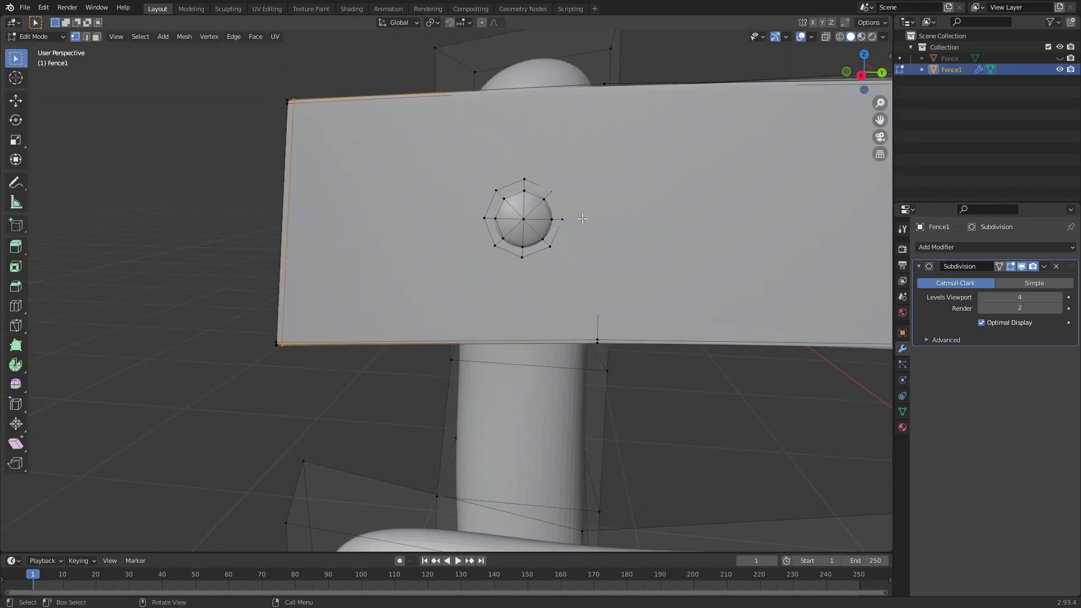
# Add supporting loop cuts around the upper rail's bolt head, close to its outer rim and its inner ring
pyautogui.hotkey('ctrl', 'r')
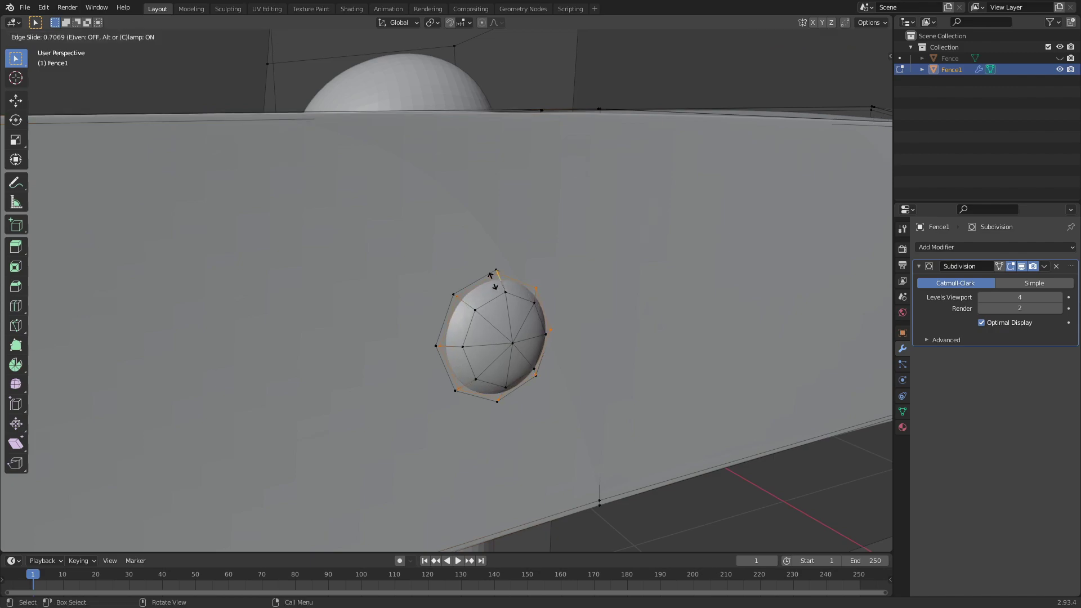
pyautogui.click(491, 279)
pyautogui.press('KP_Decimal')
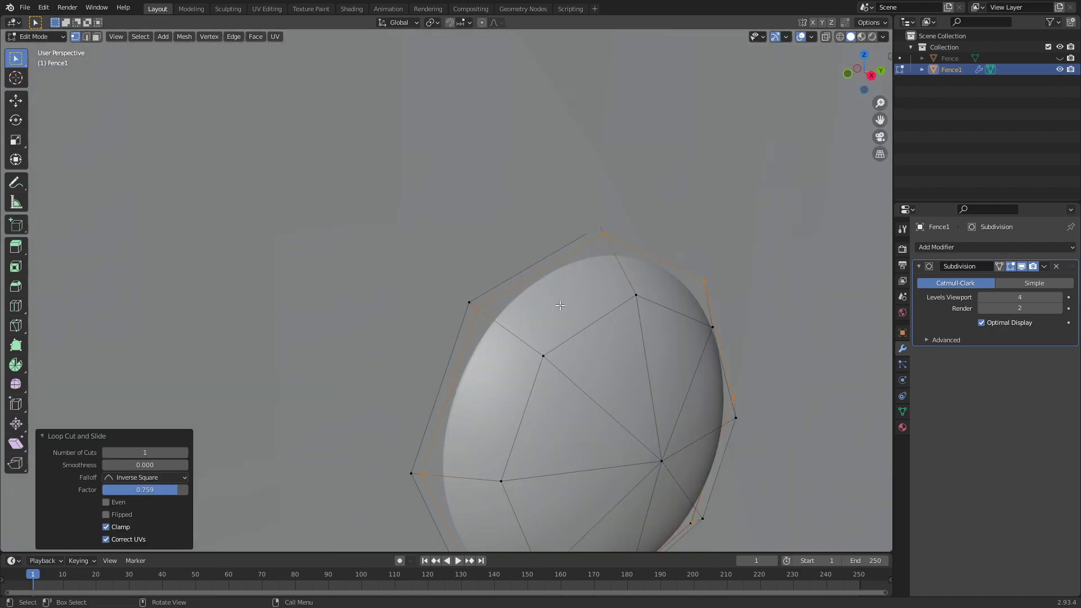
pyautogui.press('g')
pyautogui.press('g')
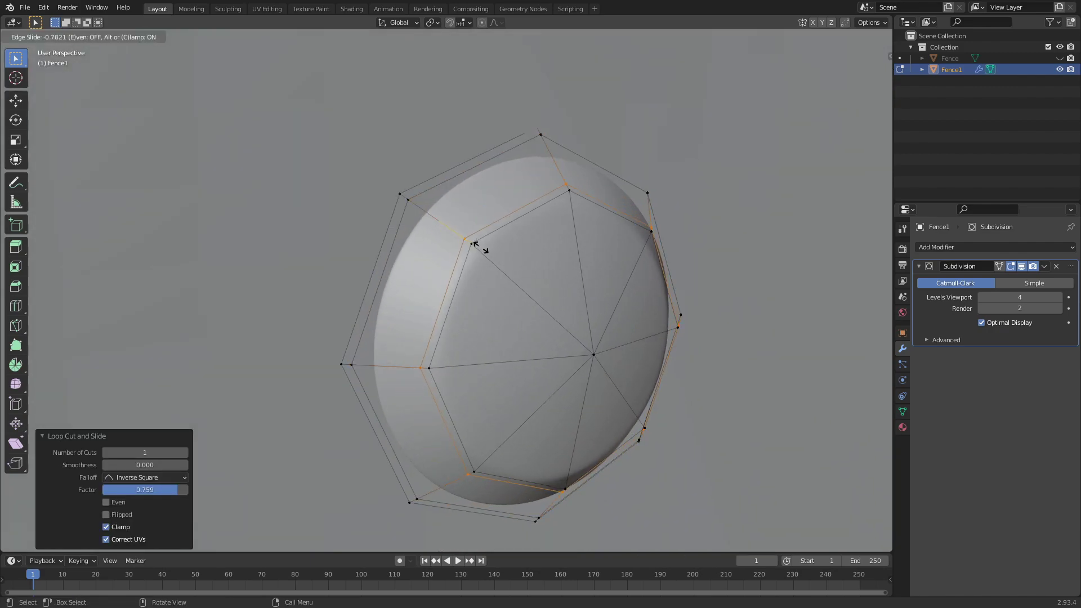
pyautogui.rightClick(533, 305)
pyautogui.press('Tab')
pyautogui.scroll(-8, 483, 312)
pyautogui.moveTo(533, 305); pyautogui.dragTo(421, 319, button='middle')
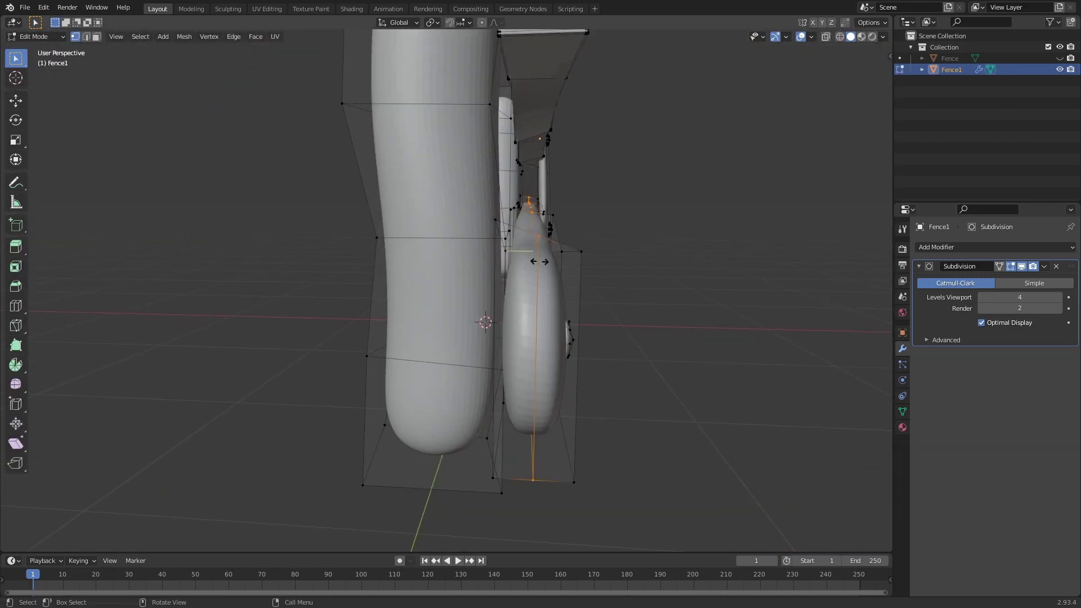
pyautogui.rightClick(608, 264)
pyautogui.hotkey('ctrl', 'z')
pyautogui.scroll(2, 601, 269)
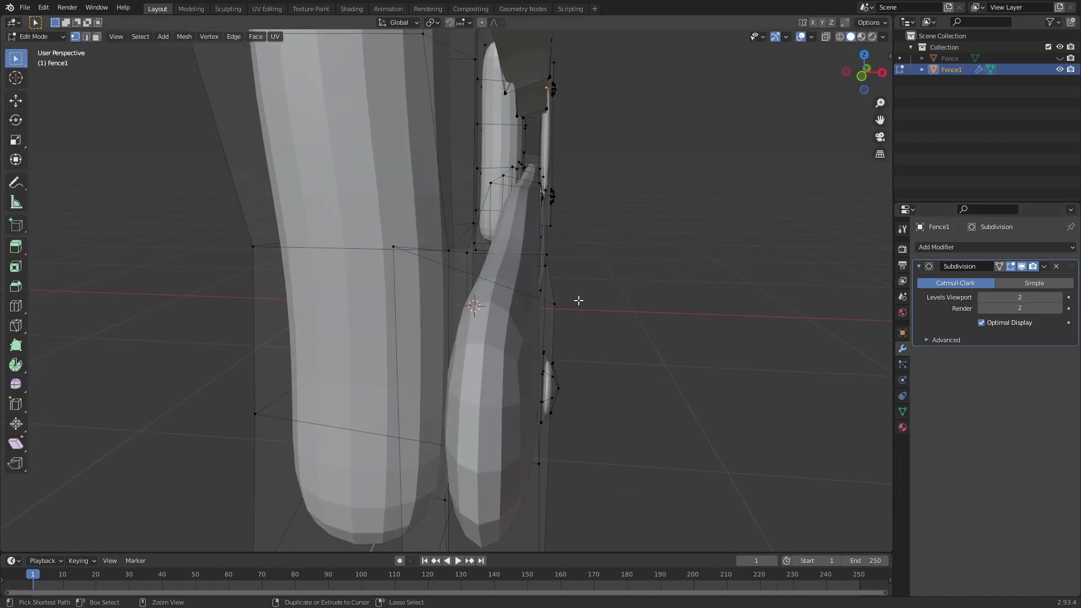
# Add supporting loop cuts close to the edges of the lower rail
pyautogui.hotkey('ctrl', 'r')
pyautogui.click(538, 304)
pyautogui.click(408, 265)
pyautogui.hotkey('ctrl', 'r')
pyautogui.click(546, 340)
# Add supporting loop cuts close to the edges of the fence post
pyautogui.moveTo(546, 340); pyautogui.dragTo(439, 191, button='middle')
pyautogui.scroll(4, 438, 191)
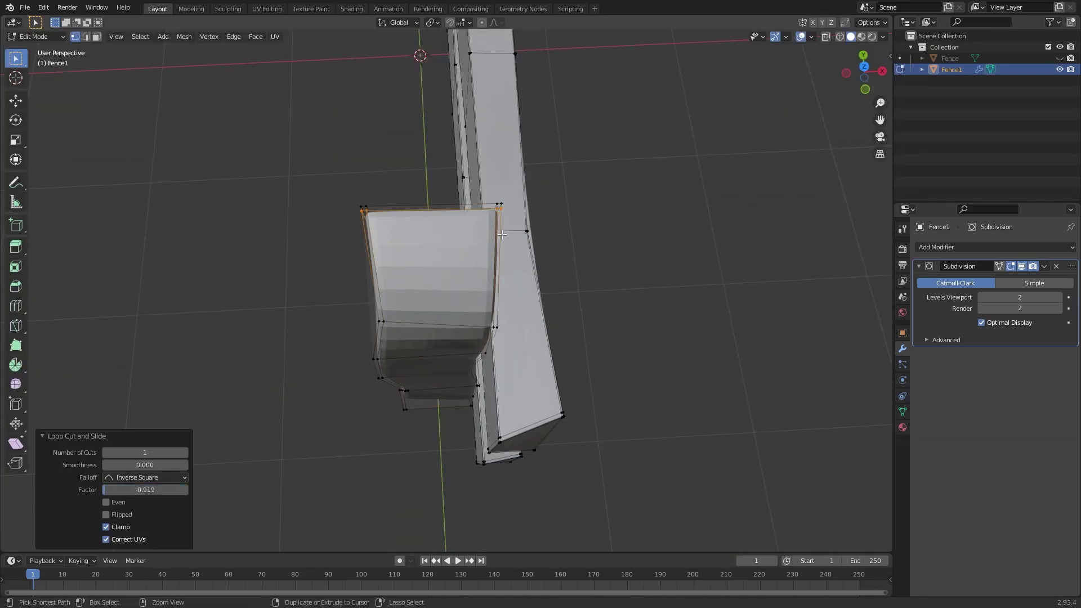
pyautogui.hotkey('ctrl', 'r')
pyautogui.click(392, 341)
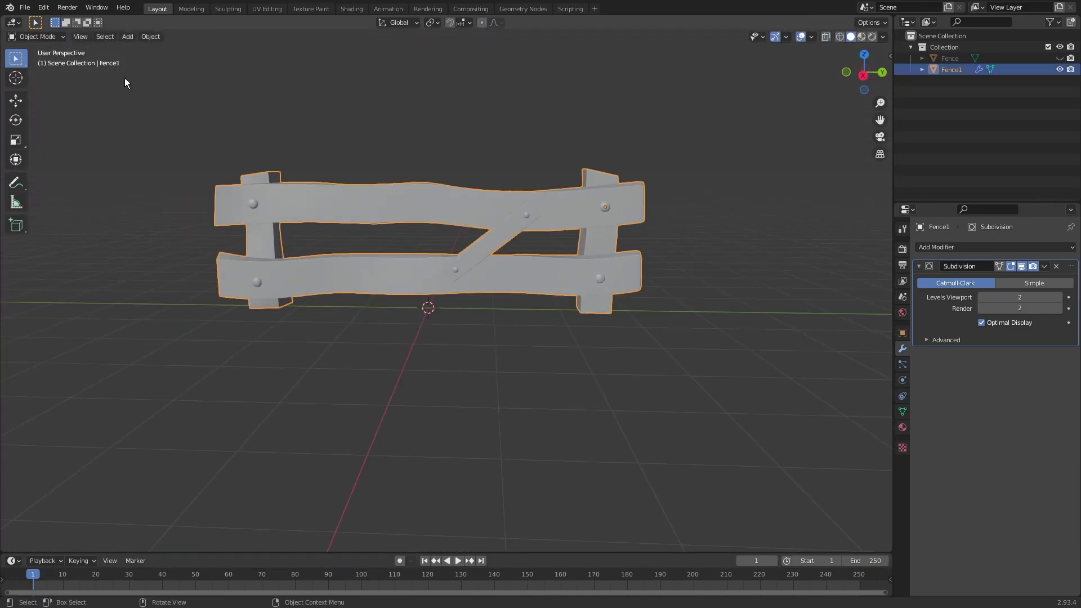
# Apply the Subdivision modifier to Fence1 at viewport level 4
pyautogui.moveTo(125, 79); pyautogui.dragTo(471, 187, button='middle')
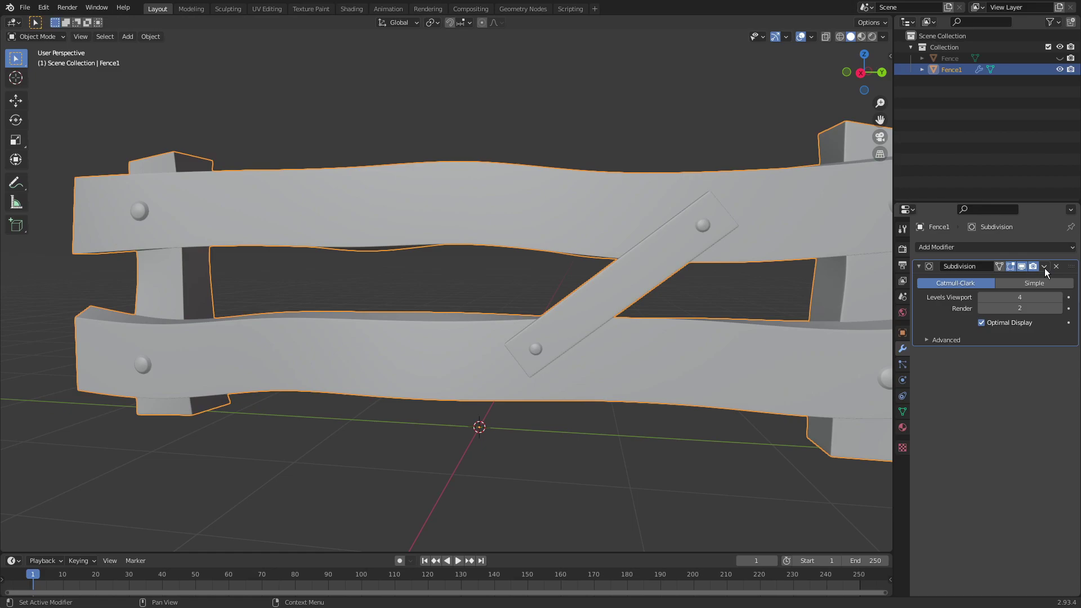
pyautogui.click(1045, 268)
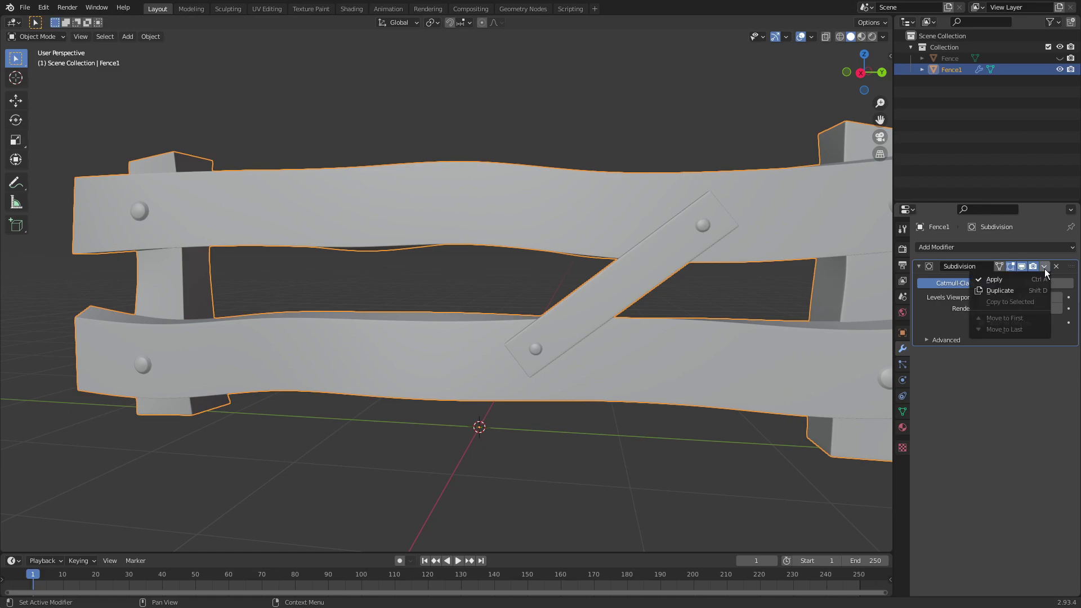
pyautogui.click(1036, 278)
pyautogui.press('Tab')
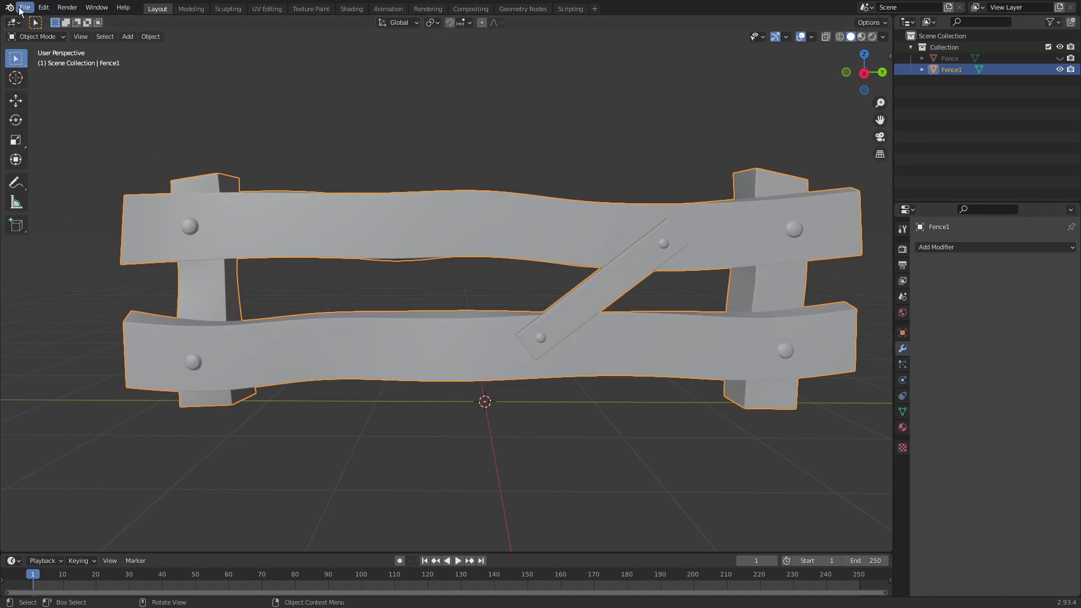
# Start an FBX export of the fence limited to Selected Objects and the Mesh object type
pyautogui.click(23, 8)
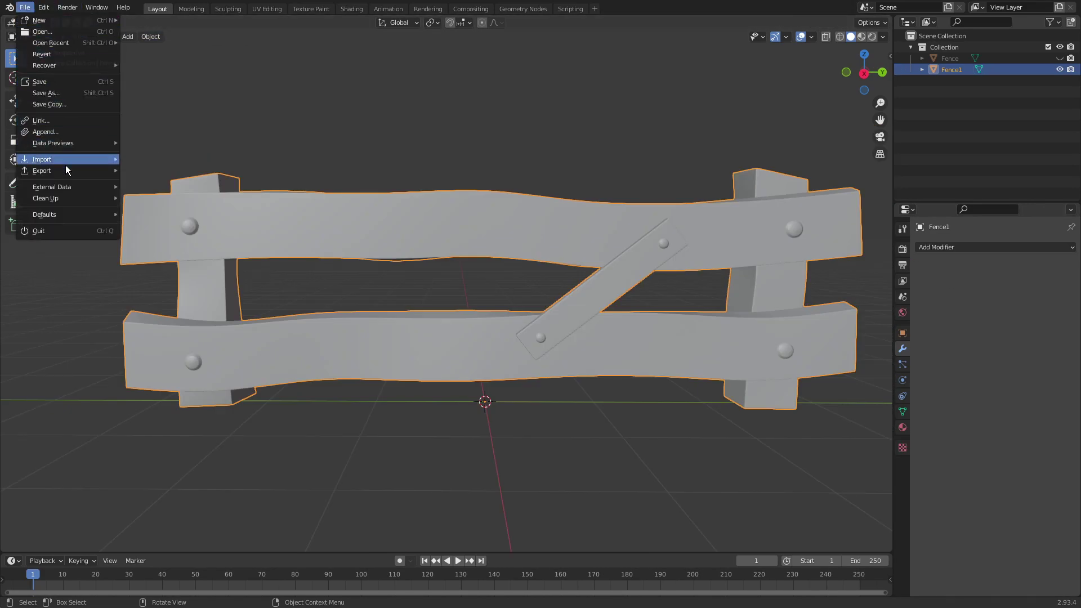
pyautogui.moveTo(69, 167)
pyautogui.click(155, 260)
pyautogui.click(764, 245)
pyautogui.click(778, 316)
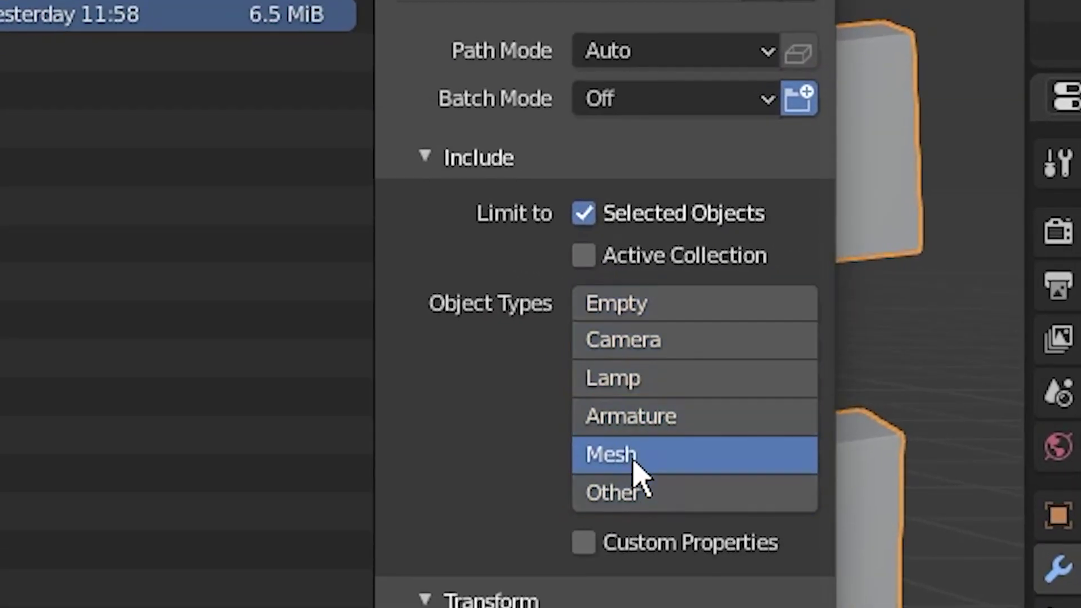
pyautogui.scroll(-5, 543, 290)
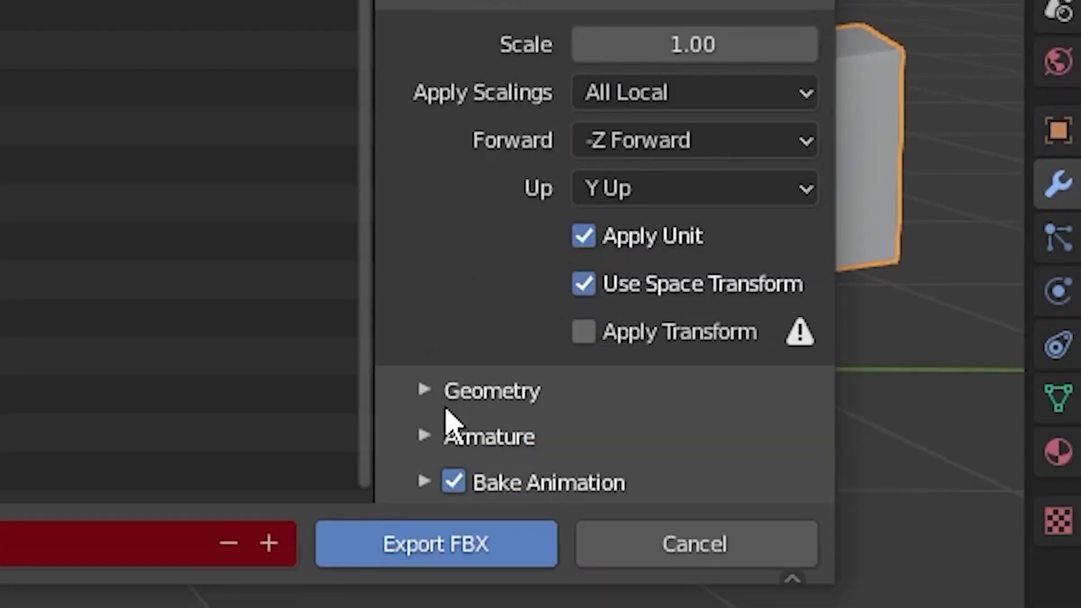
# Choose the geometry smoothing mode for the FBX export and turn off Bake Animation
pyautogui.click(447, 394)
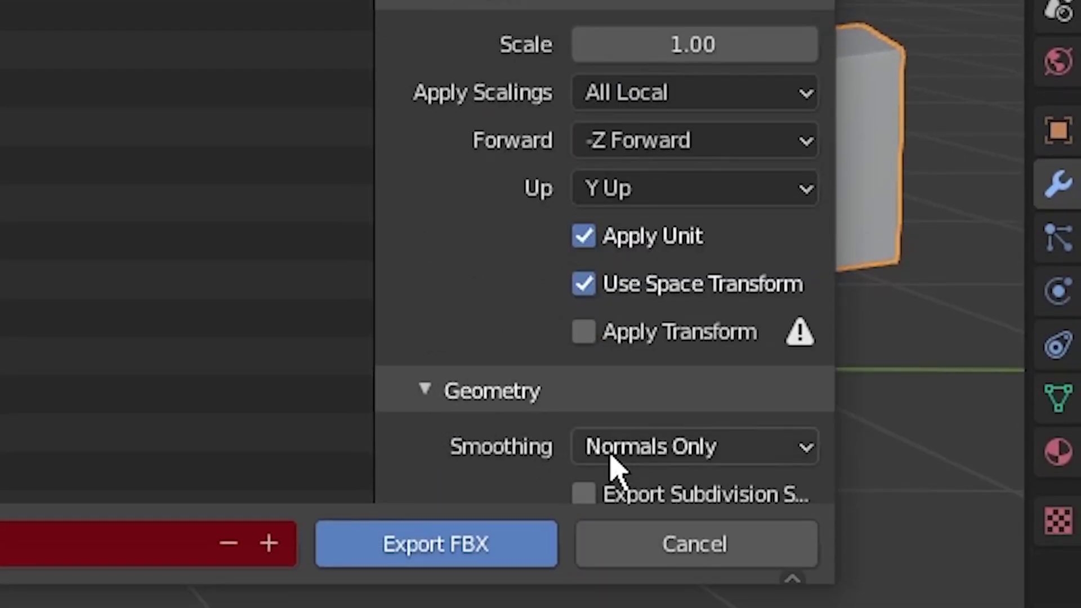
pyautogui.click(614, 450)
pyautogui.click(630, 362)
pyautogui.click(436, 394)
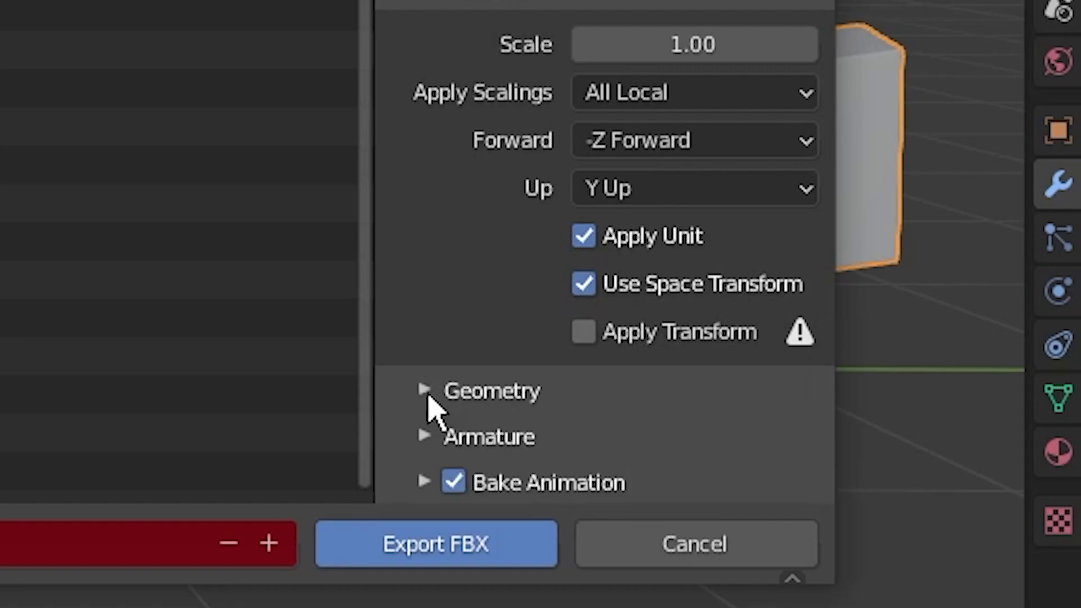
pyautogui.click(454, 482)
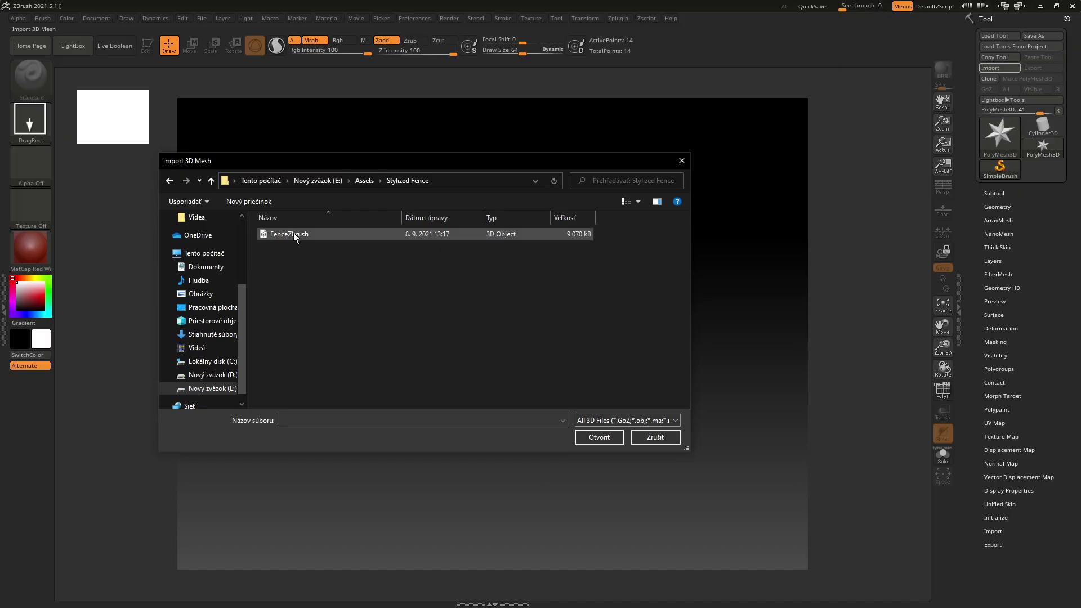
# In ZBrush, import the FenceZbrush mesh from the Stylized Fence folder and draw it on the canvas
pyautogui.doubleClick(292, 232)
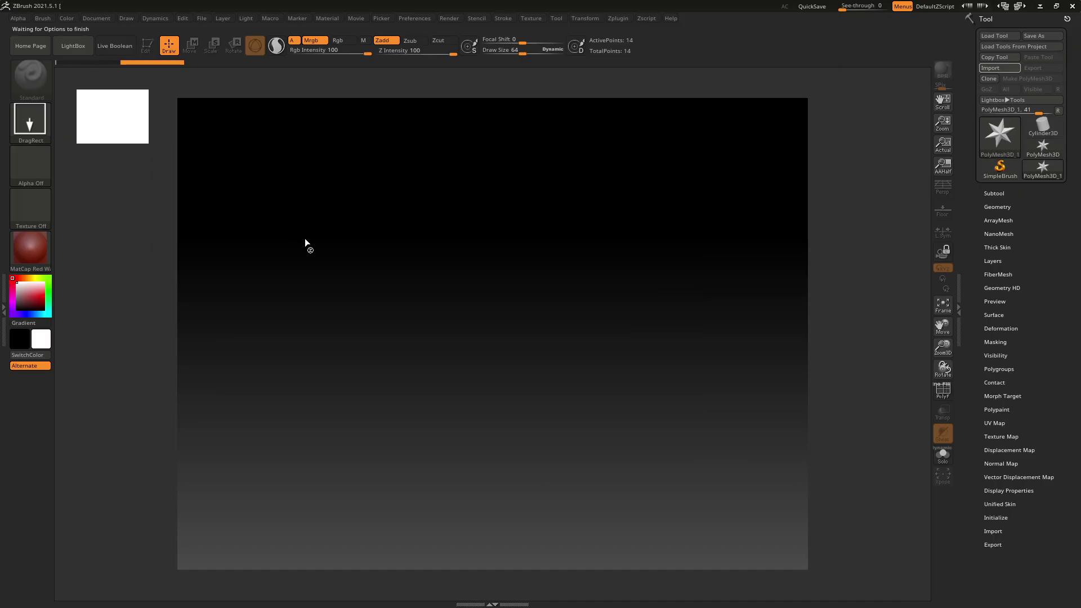
pyautogui.click(509, 425)
pyautogui.moveTo(447, 426); pyautogui.dragTo(472, 498)
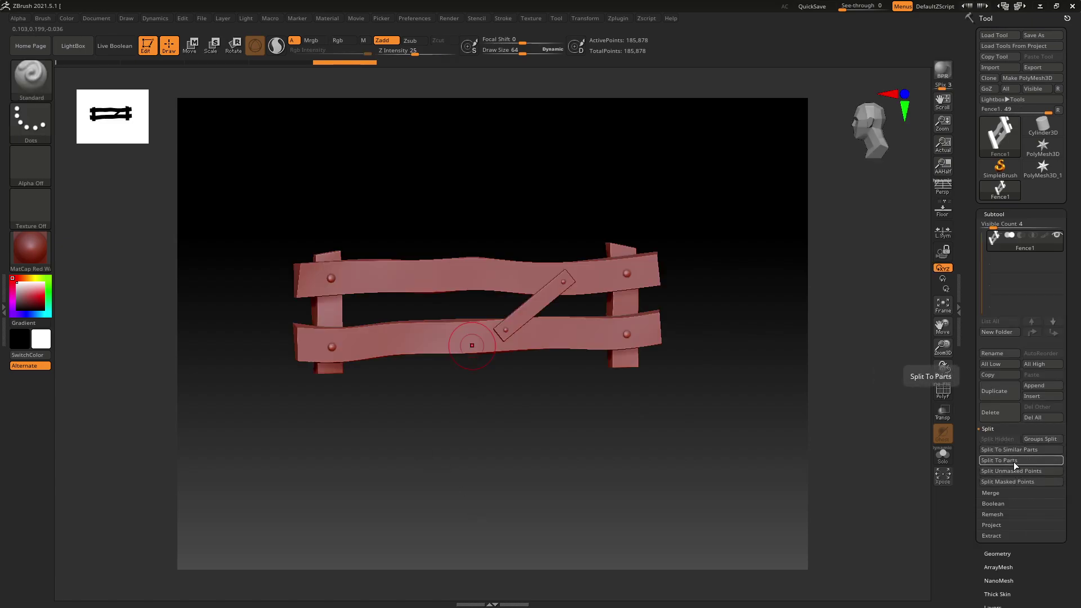
# Split the fence into separate subtools with Split To Parts and divide the upper rail's mesh
pyautogui.click(1013, 461)
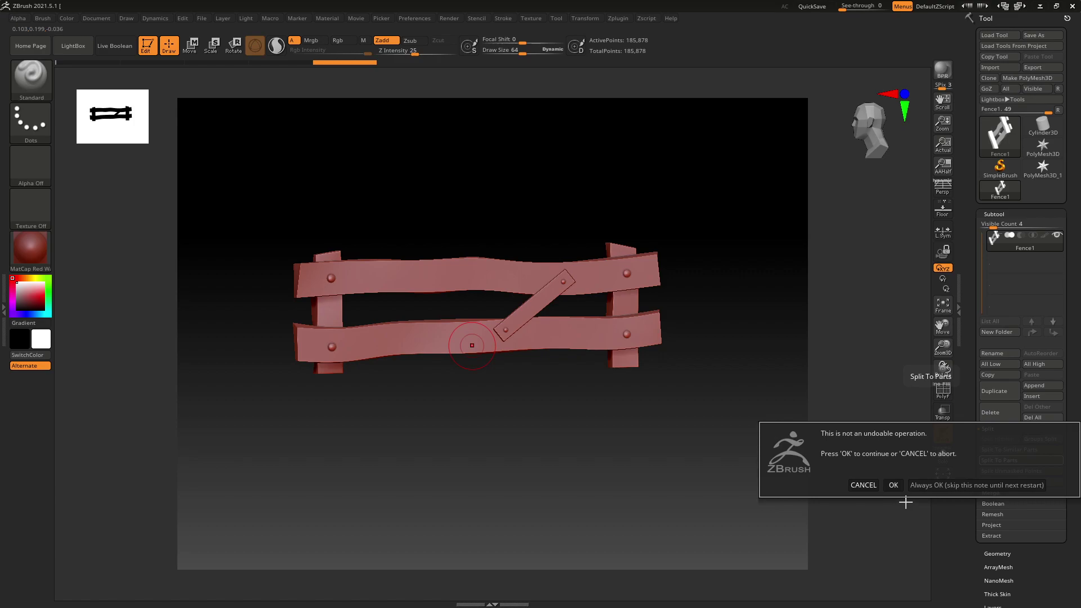
pyautogui.click(893, 484)
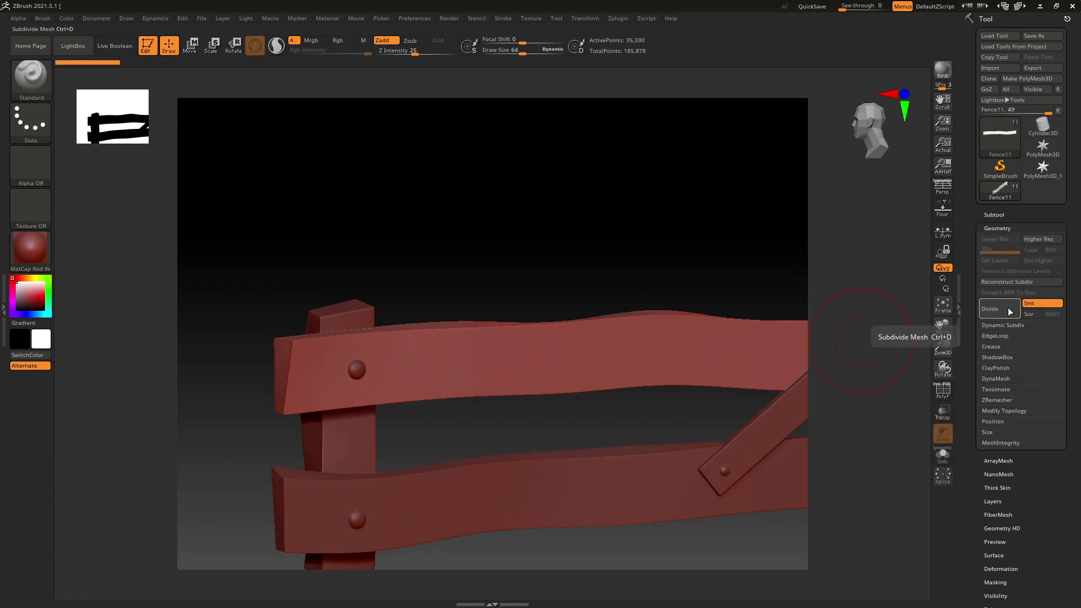
pyautogui.click(1003, 306)
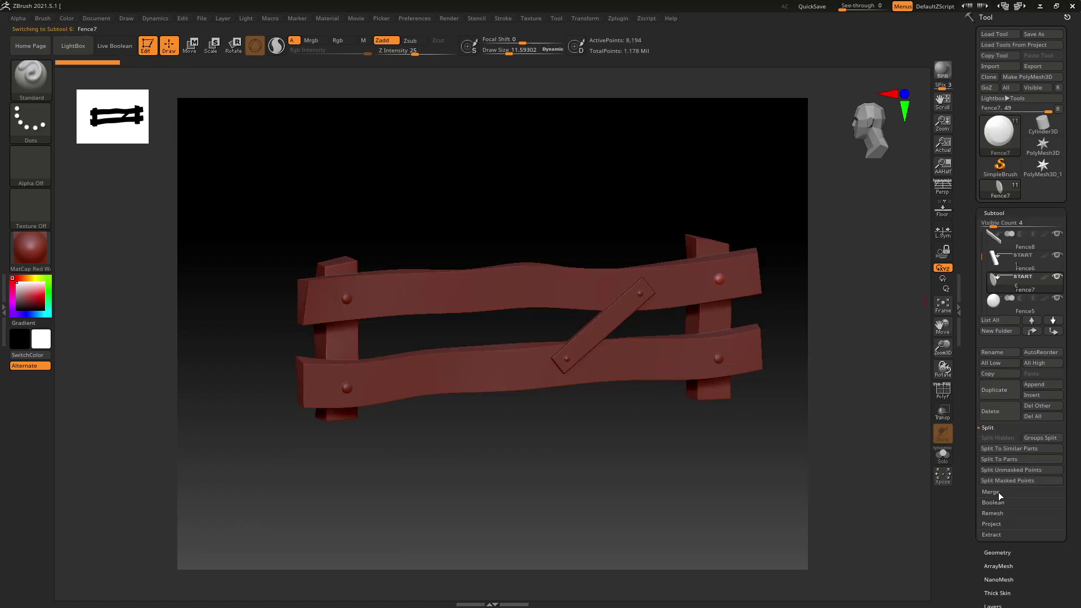
# Merge the fence's separate bolt subtools into one using MergeDown, accepting the non-undoable operation warning permanently for this session
pyautogui.click(998, 493)
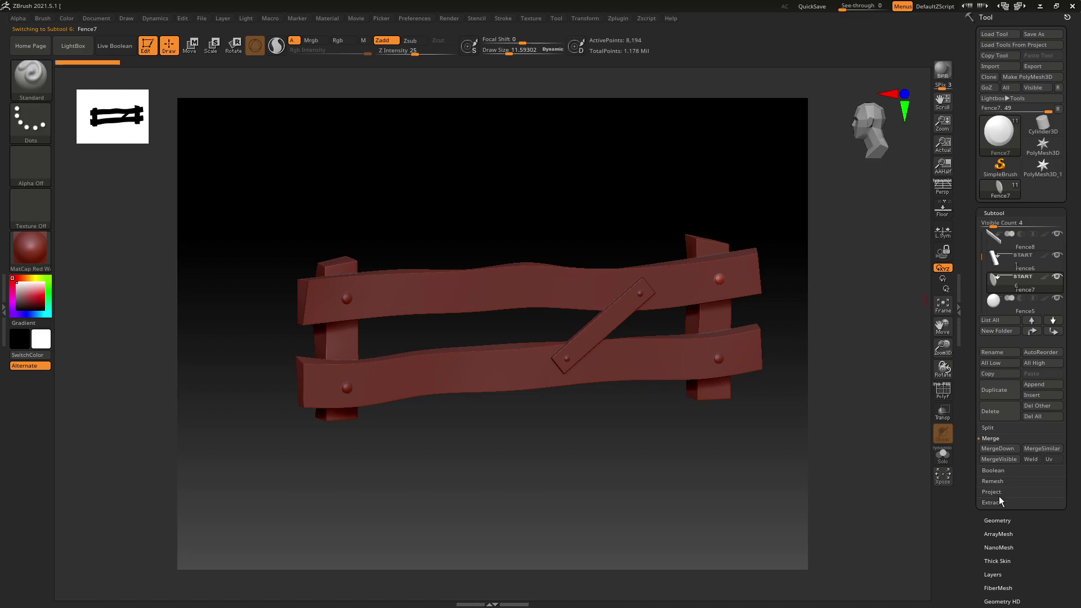
pyautogui.click(998, 448)
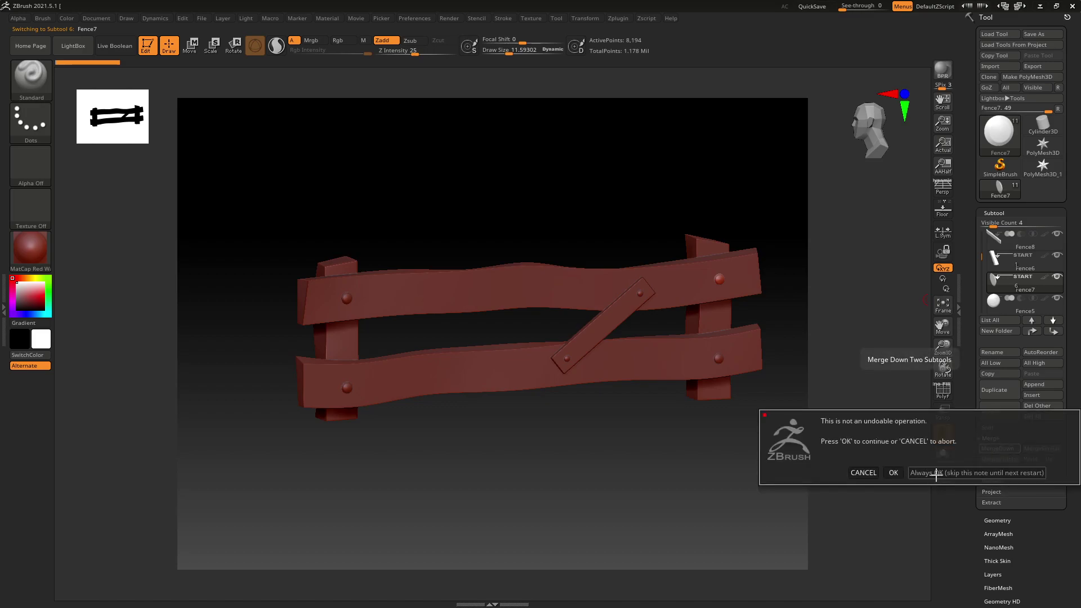
pyautogui.click(936, 473)
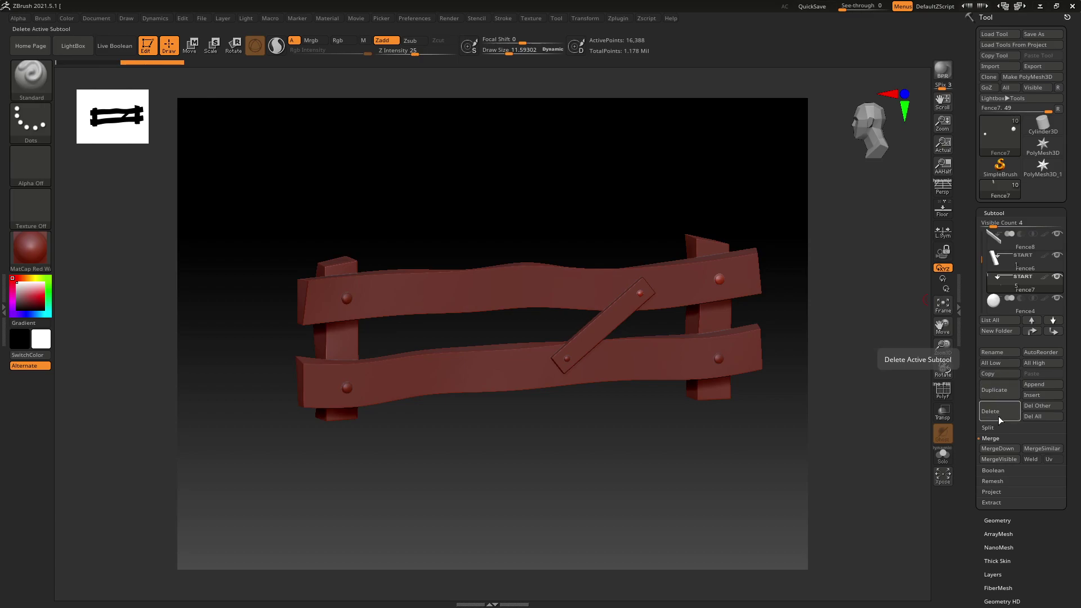
pyautogui.click(995, 447)
pyautogui.click(995, 448)
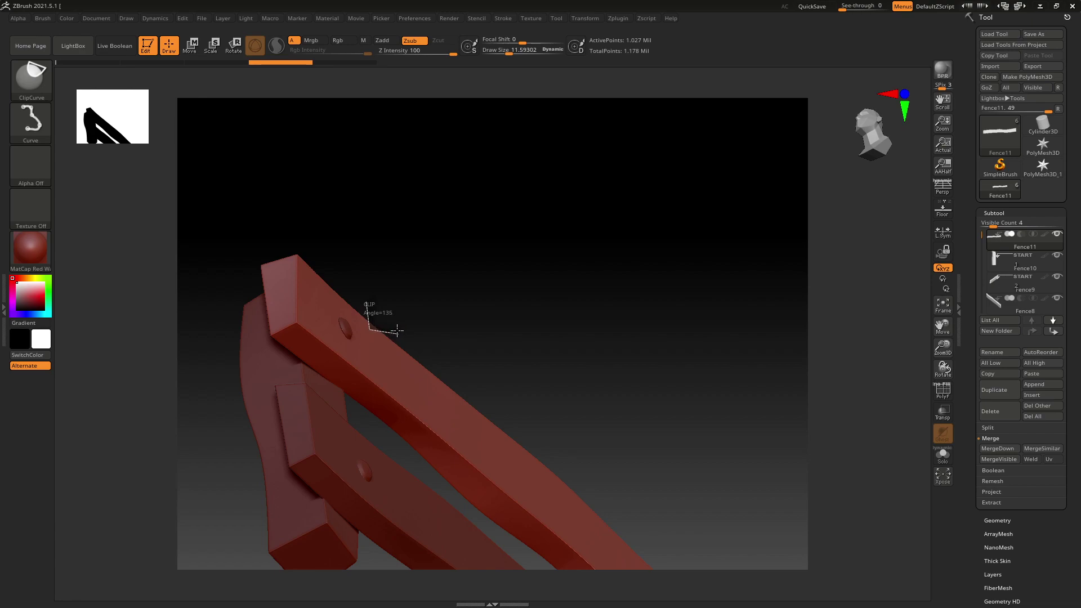
# Cut small notches along the upper rail's edges with the ClipCurve brush and remesh the rail with DynaMesh
pyautogui.keyDown('ctrl'); pyautogui.keyDown('shift'); pyautogui.moveTo(397, 331); pyautogui.dragTo(397, 330); pyautogui.keyUp('shift'); pyautogui.keyUp('ctrl')
pyautogui.keyDown('ctrl'); pyautogui.moveTo(411, 316); pyautogui.dragTo(386, 356, button='right'); pyautogui.keyUp('ctrl')
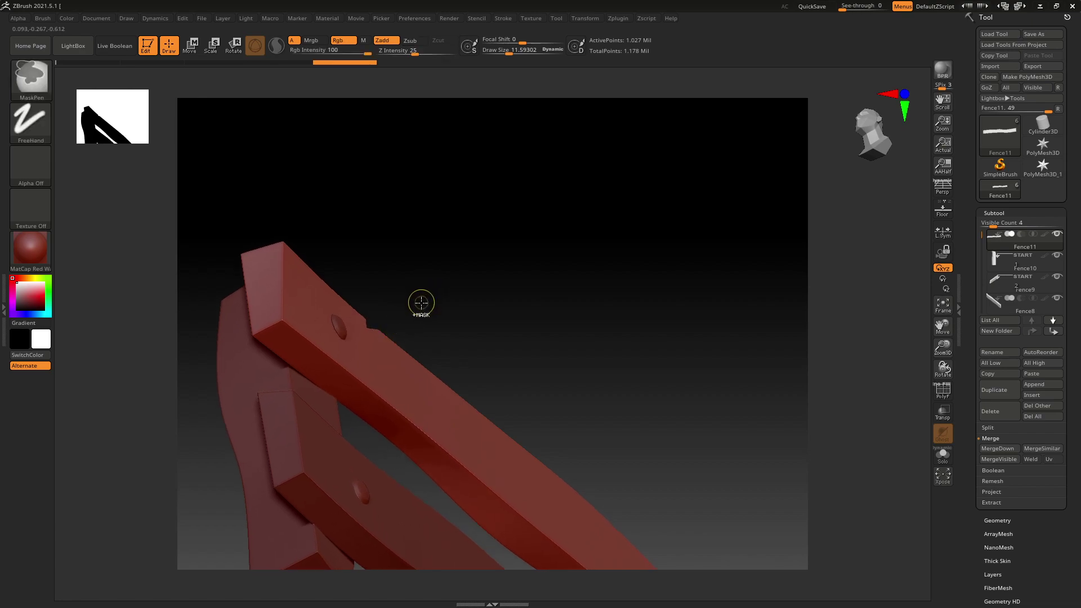
pyautogui.moveTo(422, 307)
pyautogui.mouseDown()
pyautogui.moveTo(432, 261)
pyautogui.moveTo(446, 348)
pyautogui.moveTo(437, 293)
pyautogui.moveTo(569, 331)
pyautogui.moveTo(665, 381)
pyautogui.moveTo(441, 330)
pyautogui.moveTo(562, 299)
pyautogui.moveTo(475, 309)
pyautogui.moveTo(636, 329)
pyautogui.moveTo(371, 354)
pyautogui.moveTo(698, 241)
pyautogui.mouseUp()
pyautogui.keyDown('ctrl'); pyautogui.keyDown('shift'); pyautogui.moveTo(265, 261); pyautogui.dragTo(388, 236); pyautogui.keyUp('shift'); pyautogui.keyUp('ctrl')
pyautogui.keyDown('alt'); pyautogui.moveTo(270, 236); pyautogui.dragTo(518, 216); pyautogui.keyUp('alt')
pyautogui.keyDown('ctrl'); pyautogui.keyDown('shift'); pyautogui.moveTo(373, 257); pyautogui.dragTo(434, 276); pyautogui.keyUp('shift'); pyautogui.keyUp('ctrl')
pyautogui.keyDown('alt'); pyautogui.moveTo(264, 242); pyautogui.dragTo(493, 205); pyautogui.keyUp('alt')
pyautogui.keyDown('ctrl'); pyautogui.keyDown('shift'); pyautogui.moveTo(369, 242); pyautogui.dragTo(428, 259); pyautogui.keyUp('shift'); pyautogui.keyUp('ctrl')
pyautogui.keyDown('alt'); pyautogui.moveTo(271, 237); pyautogui.dragTo(624, 219); pyautogui.keyUp('alt')
pyautogui.keyDown('ctrl'); pyautogui.moveTo(393, 111); pyautogui.dragTo(333, 268); pyautogui.keyUp('ctrl')
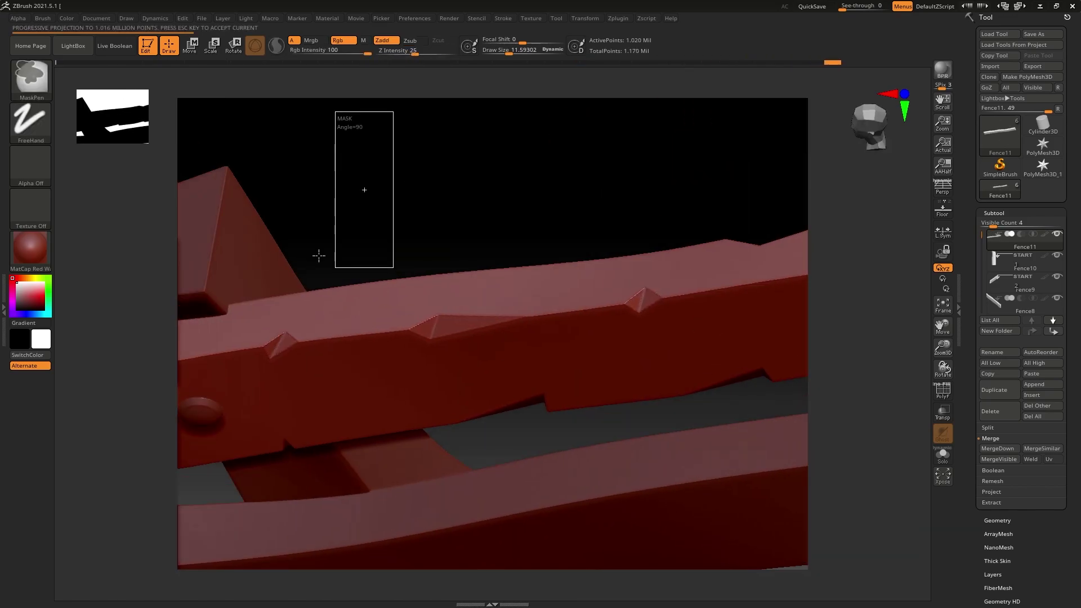
# Chip the corners and long edges of the fence post with angular clipped notches
pyautogui.keyDown('ctrl'); pyautogui.moveTo(329, 380); pyautogui.dragTo(248, 270, button='right'); pyautogui.keyUp('ctrl')
pyautogui.moveTo(248, 271); pyautogui.dragTo(518, 269)
pyautogui.moveTo(554, 406); pyautogui.dragTo(289, 326)
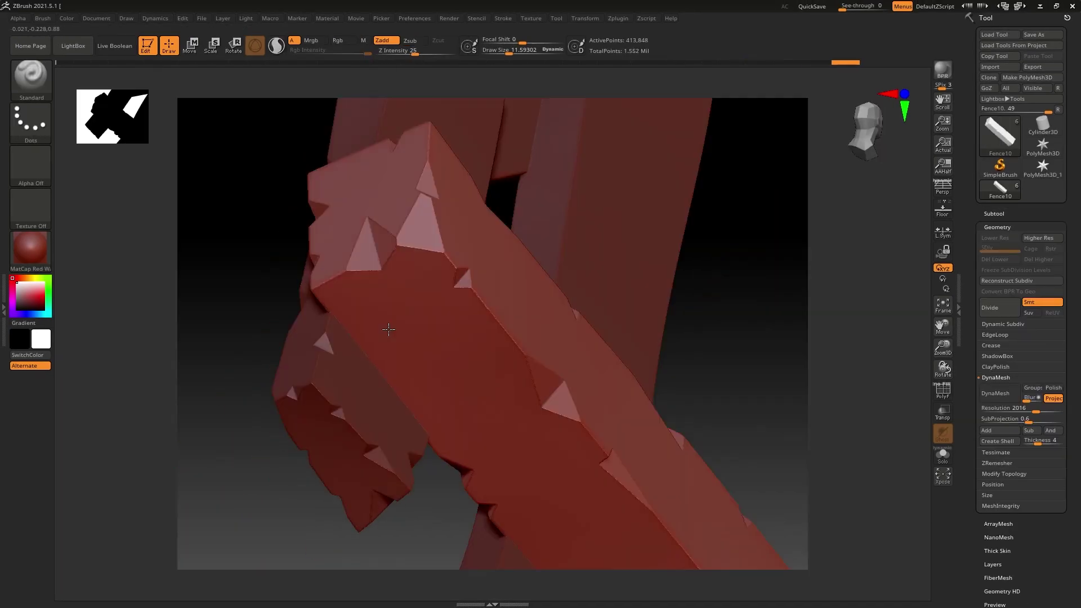
pyautogui.moveTo(393, 325); pyautogui.dragTo(408, 469)
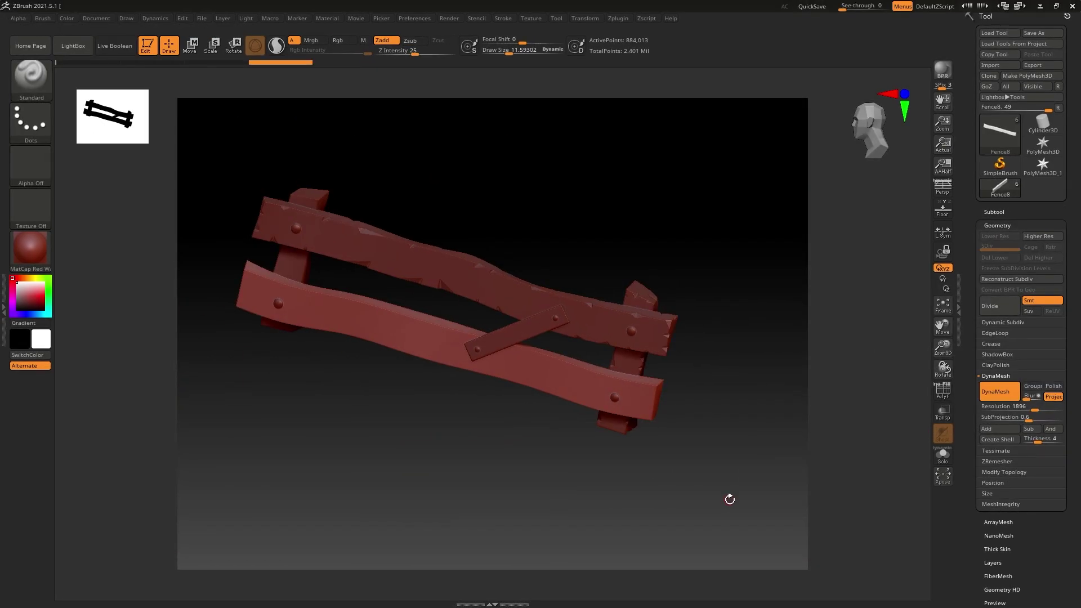
# Clip angular notches along the edges and end of the lower rail with the ClipCurve brush
pyautogui.moveTo(728, 499); pyautogui.dragTo(359, 288)
pyautogui.moveTo(359, 288)
pyautogui.mouseDown(button='right')
pyautogui.moveTo(540, 316)
pyautogui.moveTo(577, 297)
pyautogui.moveTo(550, 251)
pyautogui.moveTo(469, 318)
pyautogui.mouseUp(button='right')
pyautogui.keyDown('ctrl'); pyautogui.keyDown('shift'); pyautogui.moveTo(469, 318); pyautogui.dragTo(493, 325); pyautogui.keyUp('shift'); pyautogui.keyUp('ctrl')
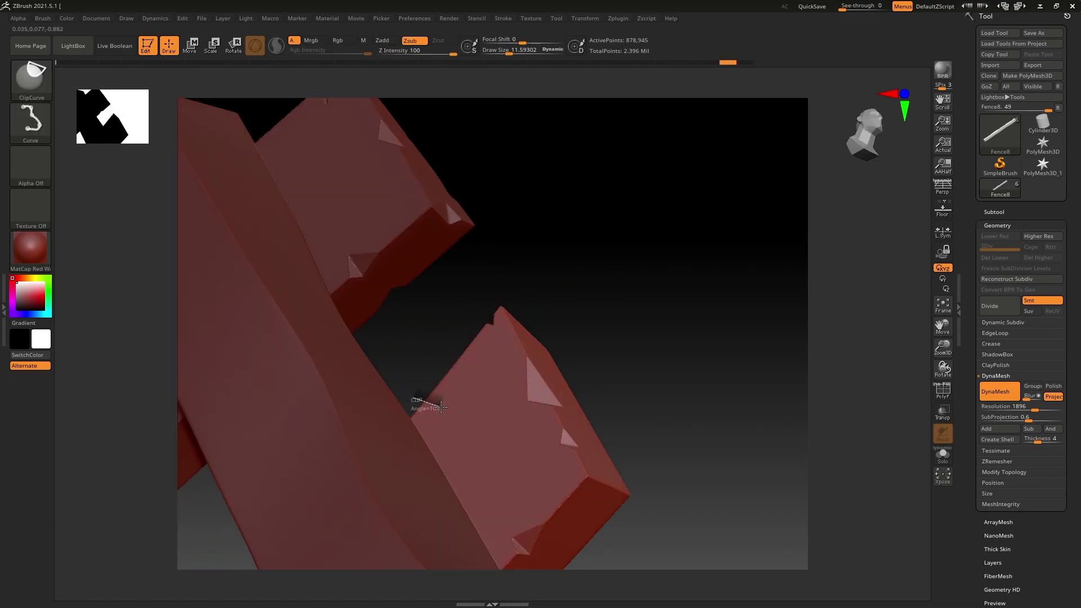
pyautogui.keyDown('ctrl'); pyautogui.keyDown('shift'); pyautogui.moveTo(441, 407); pyautogui.dragTo(443, 407); pyautogui.keyUp('shift'); pyautogui.keyUp('ctrl')
pyautogui.moveTo(443, 407); pyautogui.dragTo(434, 304, button='right')
pyautogui.keyDown('ctrl'); pyautogui.keyDown('shift'); pyautogui.moveTo(434, 304); pyautogui.dragTo(483, 304); pyautogui.keyUp('shift'); pyautogui.keyUp('ctrl')
pyautogui.moveTo(483, 304)
pyautogui.mouseDown(button='right')
pyautogui.moveTo(471, 330)
pyautogui.moveTo(542, 282)
pyautogui.moveTo(398, 398)
pyautogui.mouseUp(button='right')
pyautogui.keyDown('ctrl'); pyautogui.keyDown('shift'); pyautogui.moveTo(398, 398); pyautogui.dragTo(432, 403); pyautogui.keyUp('shift'); pyautogui.keyUp('ctrl')
pyautogui.moveTo(432, 403)
pyautogui.keyDown('ctrl'); pyautogui.mouseDown(button='right')
pyautogui.moveTo(613, 222)
pyautogui.moveTo(395, 195)
pyautogui.mouseUp(button='right'); pyautogui.keyUp('ctrl')
pyautogui.keyDown('ctrl'); pyautogui.keyDown('shift'); pyautogui.moveTo(396, 195); pyautogui.dragTo(422, 220); pyautogui.keyUp('shift'); pyautogui.keyUp('ctrl')
pyautogui.moveTo(422, 219)
pyautogui.mouseDown(button='right')
pyautogui.moveTo(665, 369)
pyautogui.moveTo(647, 422)
pyautogui.moveTo(569, 367)
pyautogui.moveTo(540, 316)
pyautogui.mouseUp(button='right')
# Chip the edges of the diagonal brace subtool and raise its DynaMesh resolution
pyautogui.click(996, 211)
pyautogui.click(1013, 282)
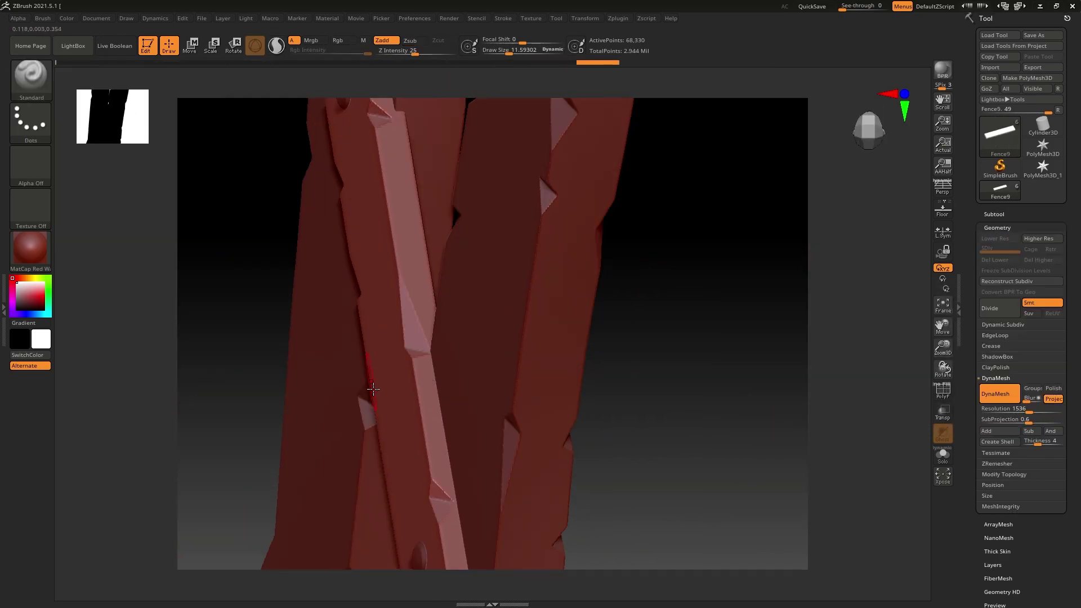
pyautogui.moveTo(473, 394); pyautogui.dragTo(518, 367, button='right')
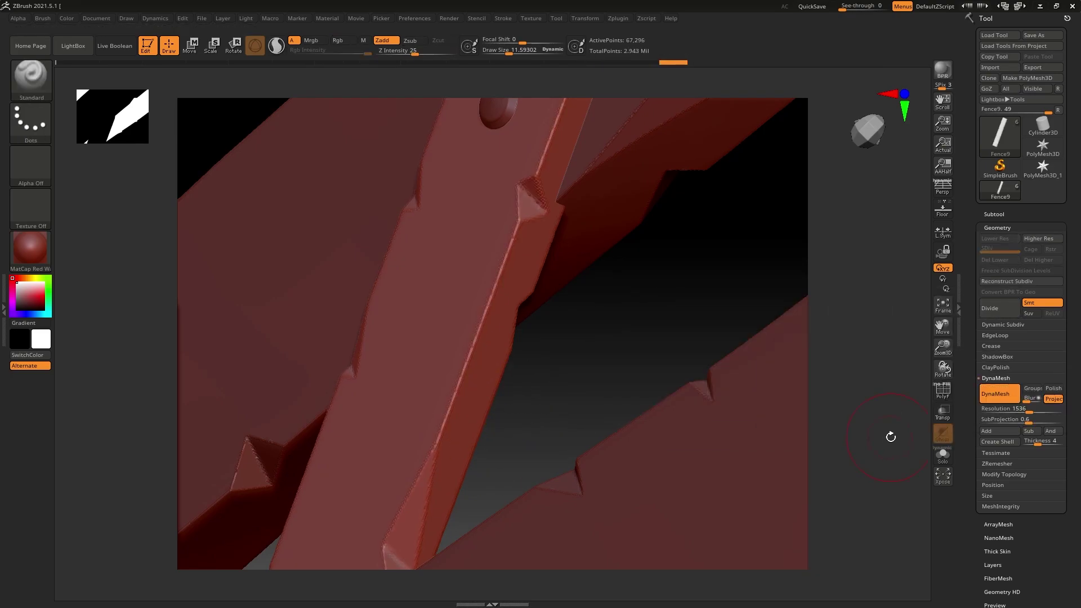
pyautogui.moveTo(1030, 412); pyautogui.dragTo(1049, 413)
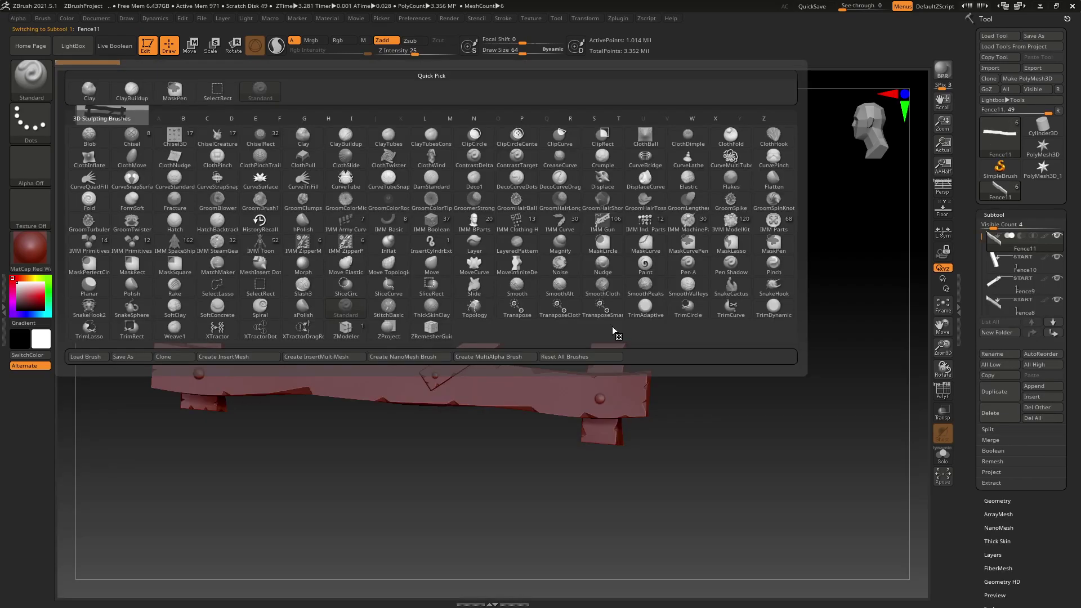
# Bevel and wear down the upper rail's sharp edges with the TrimDynamic brush
pyautogui.click(773, 308)
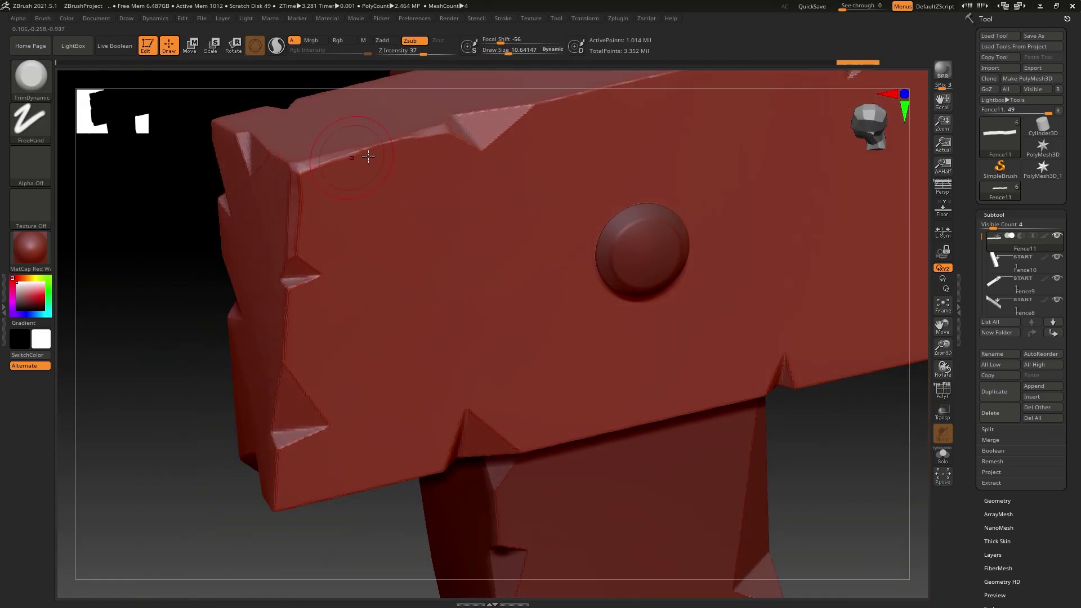
pyautogui.keyDown('alt'); pyautogui.moveTo(642, 252); pyautogui.dragTo(224, 393, button='right'); pyautogui.keyUp('alt')
pyautogui.keyDown('alt'); pyautogui.moveTo(713, 133); pyautogui.dragTo(622, 174, button='right'); pyautogui.keyUp('alt')
pyautogui.moveTo(521, 197); pyautogui.dragTo(654, 169)
pyautogui.keyDown('ctrl'); pyautogui.moveTo(622, 174); pyautogui.dragTo(622, 236, button='right'); pyautogui.keyUp('ctrl')
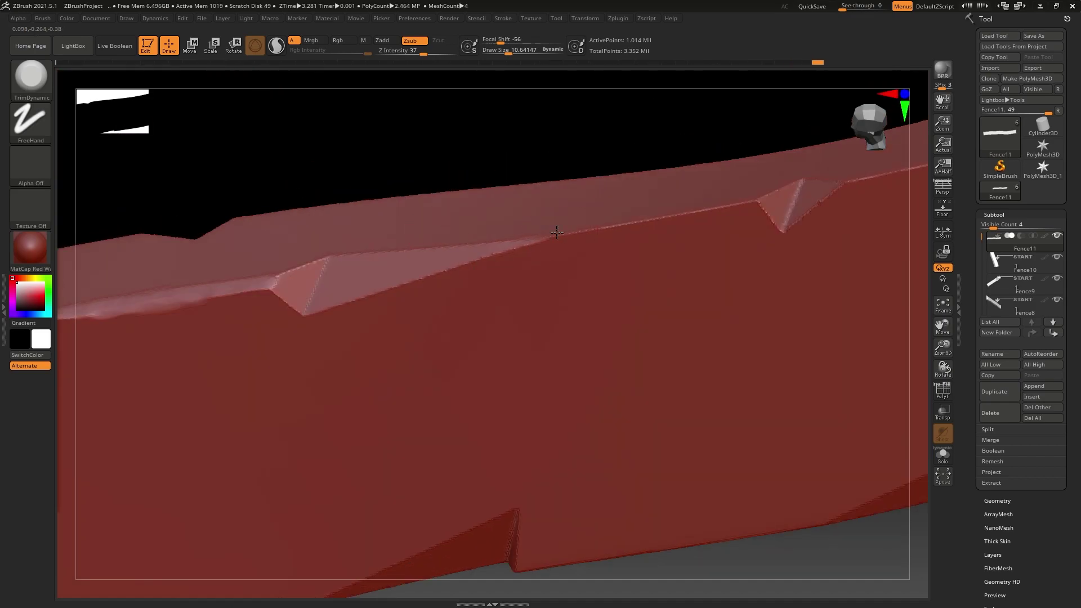
pyautogui.moveTo(571, 237); pyautogui.dragTo(766, 219)
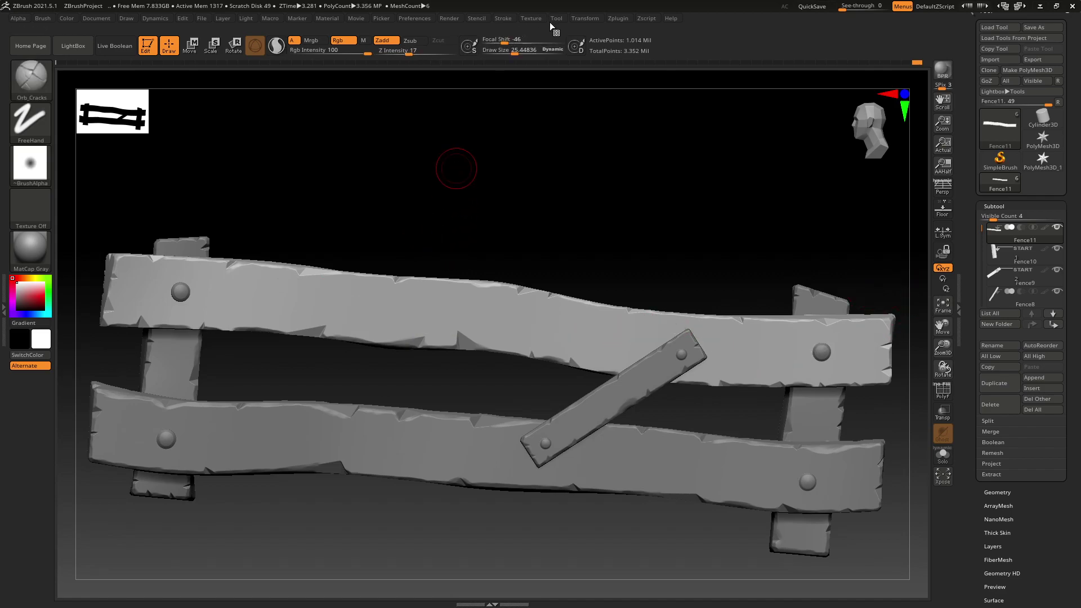
# Carve wavy wood grain along the front and back of the upper rail using Orb_Cracks with a FreeHand LazyMouse stroke
pyautogui.click(512, 20)
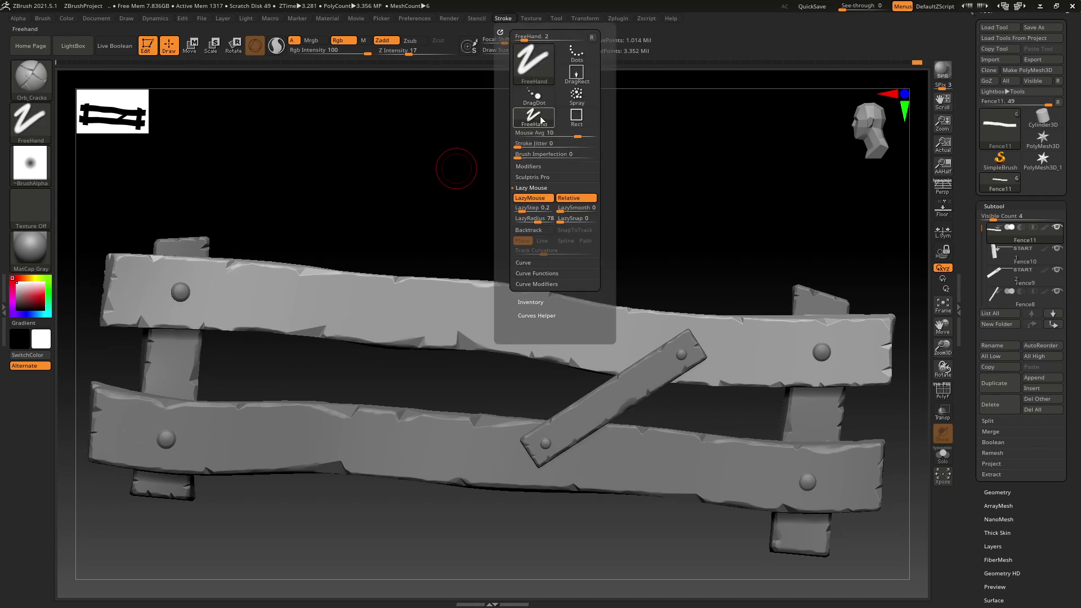
pyautogui.moveTo(113, 290)
pyautogui.mouseDown()
pyautogui.moveTo(615, 333)
pyautogui.moveTo(806, 318)
pyautogui.mouseUp()
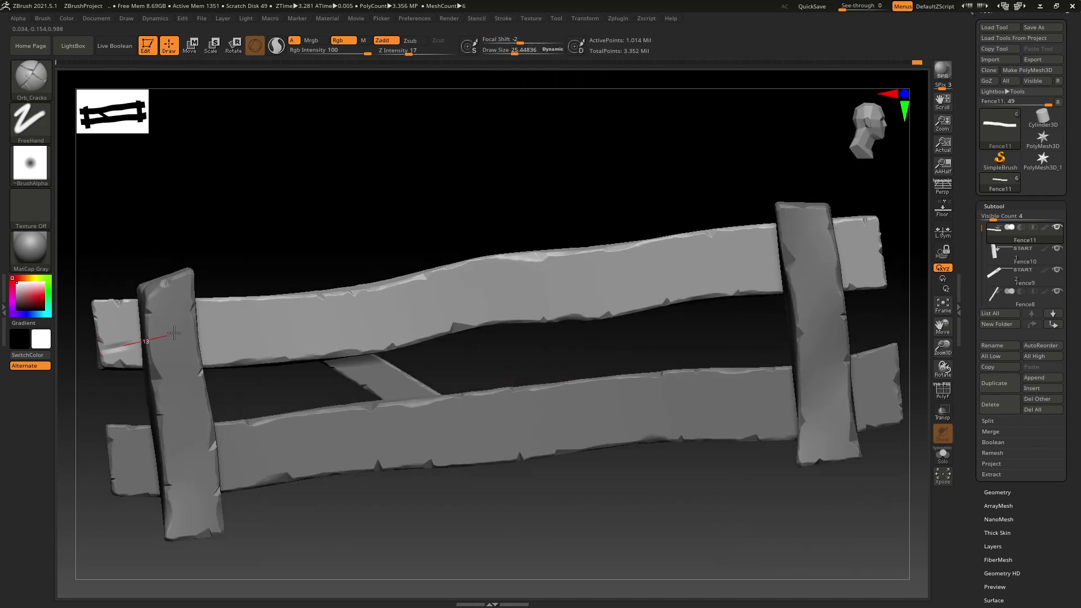
pyautogui.moveTo(206, 326)
pyautogui.mouseDown()
pyautogui.moveTo(496, 270)
pyautogui.moveTo(774, 239)
pyautogui.mouseUp()
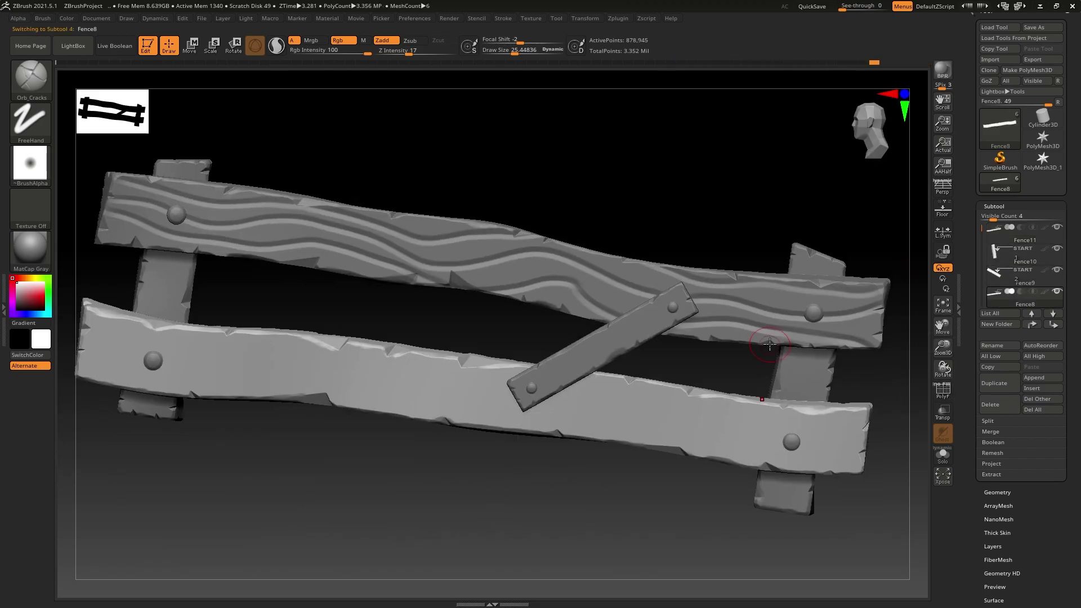
# Carve matching wood grain lines along both sides of the lower rail and down the post with Orb_Cracks
pyautogui.moveTo(112, 442)
pyautogui.mouseDown()
pyautogui.moveTo(614, 453)
pyautogui.moveTo(811, 445)
pyautogui.mouseUp()
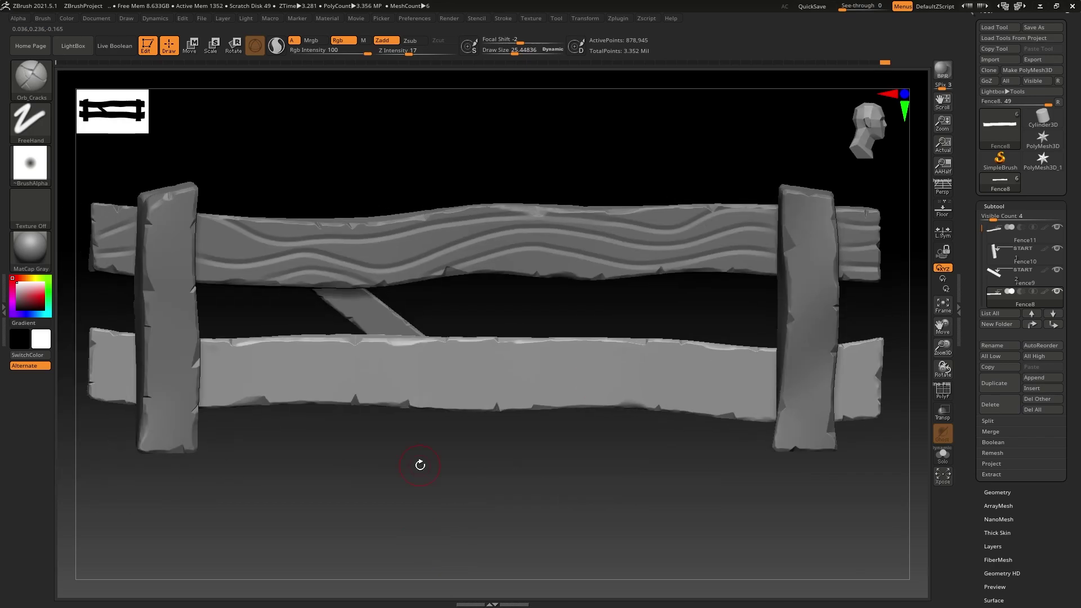
pyautogui.moveTo(203, 383); pyautogui.dragTo(814, 405)
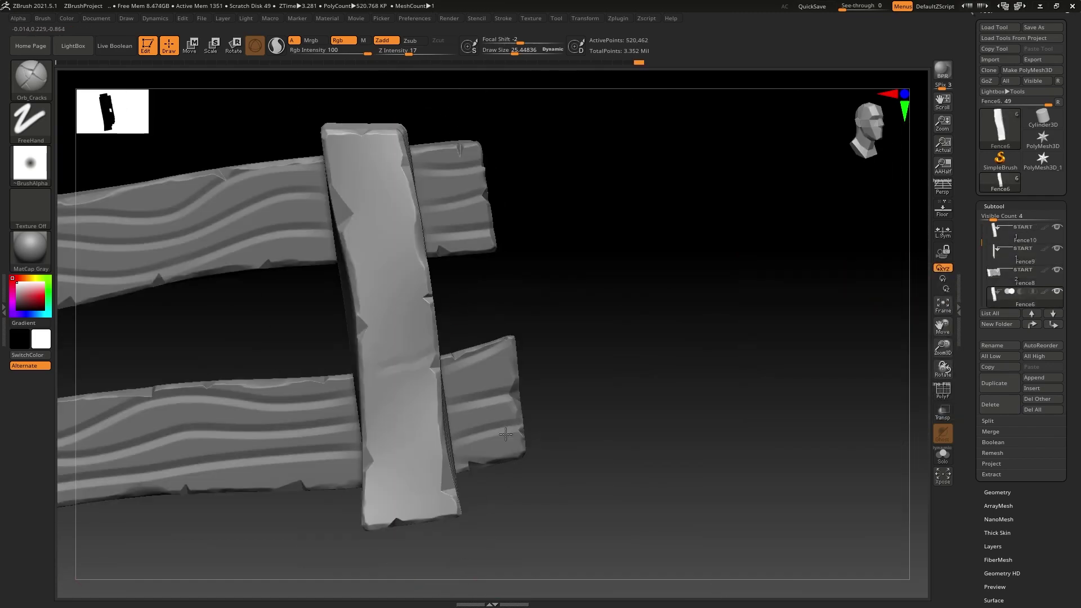
pyautogui.moveTo(349, 282); pyautogui.dragTo(392, 310)
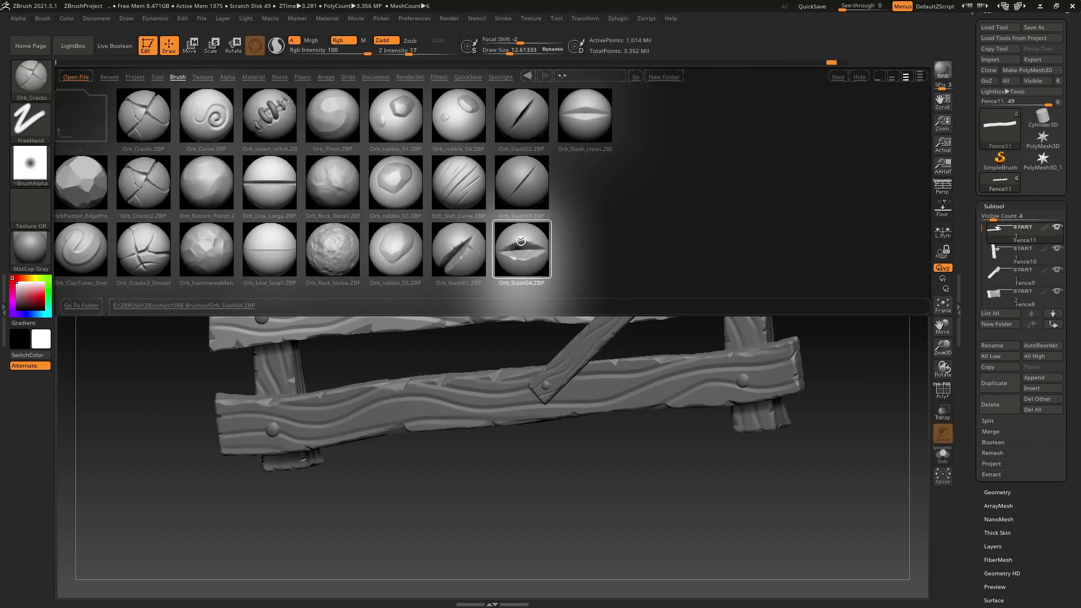
# Load the Orb_Slash04 brush and score fine diagonal scratches across the upper rail's grain with DamStandard
pyautogui.doubleClick(524, 243)
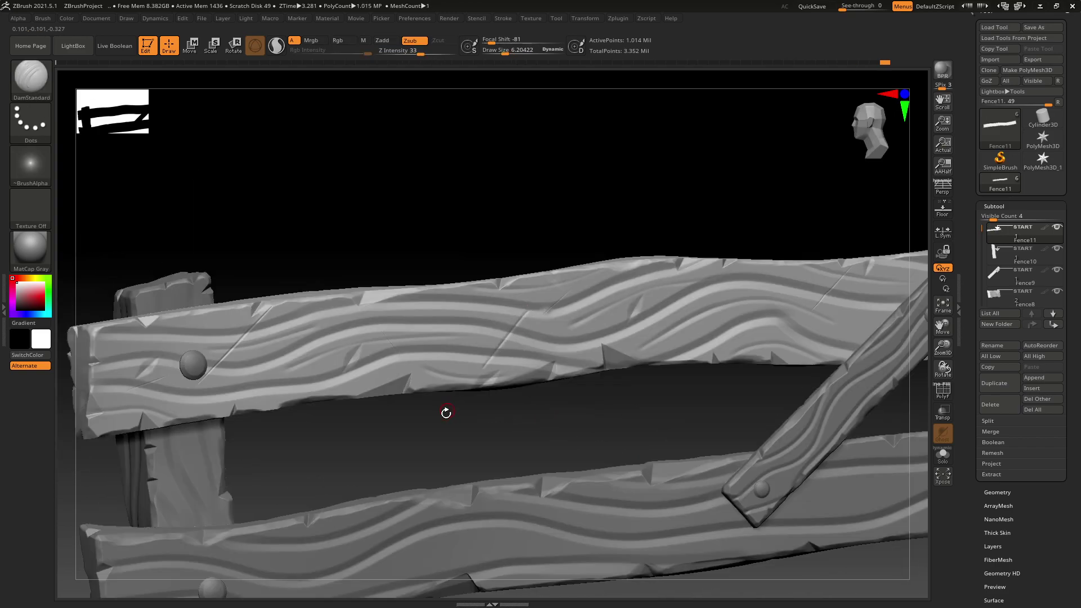
pyautogui.moveTo(446, 412); pyautogui.dragTo(471, 379)
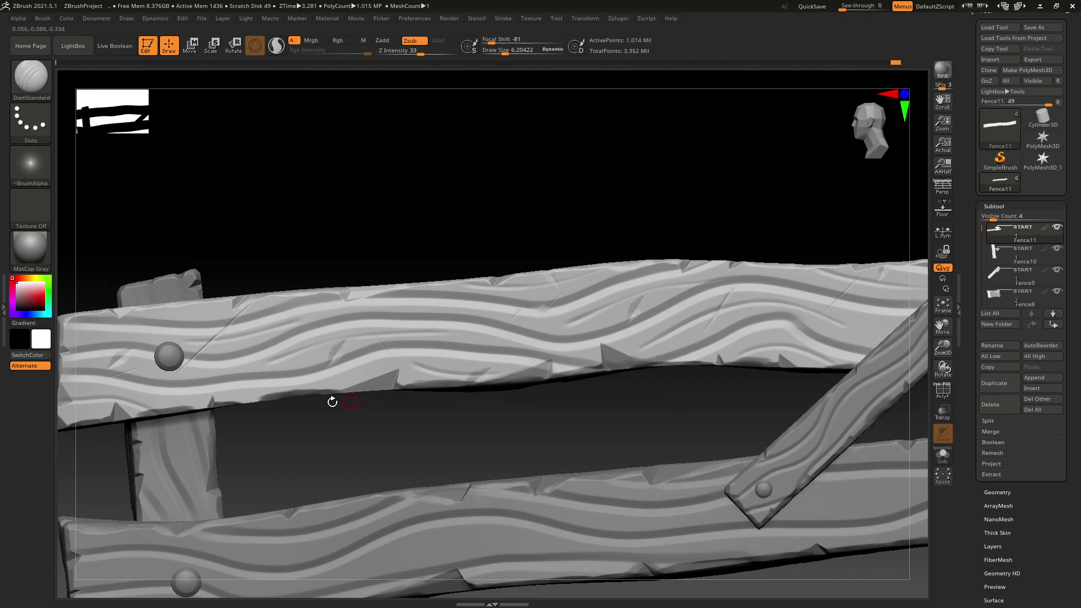
pyautogui.moveTo(270, 384); pyautogui.dragTo(245, 360, button='right')
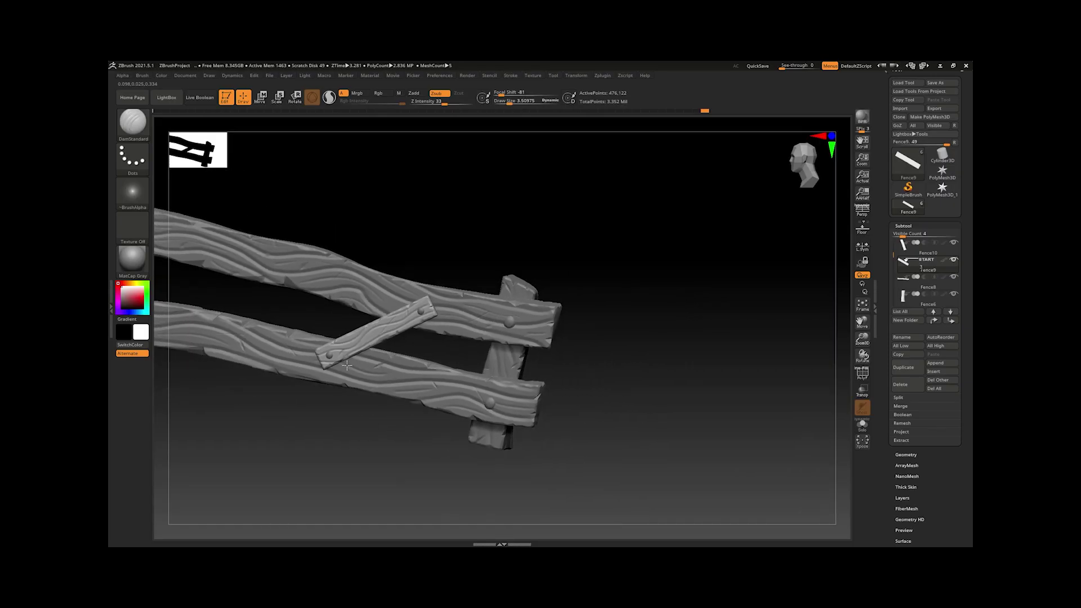
# Detail the diagonal brace with DamStandard scratches and shave the bolt heads with the TrimDynamic brush
pyautogui.moveTo(380, 360); pyautogui.dragTo(573, 398, button='right')
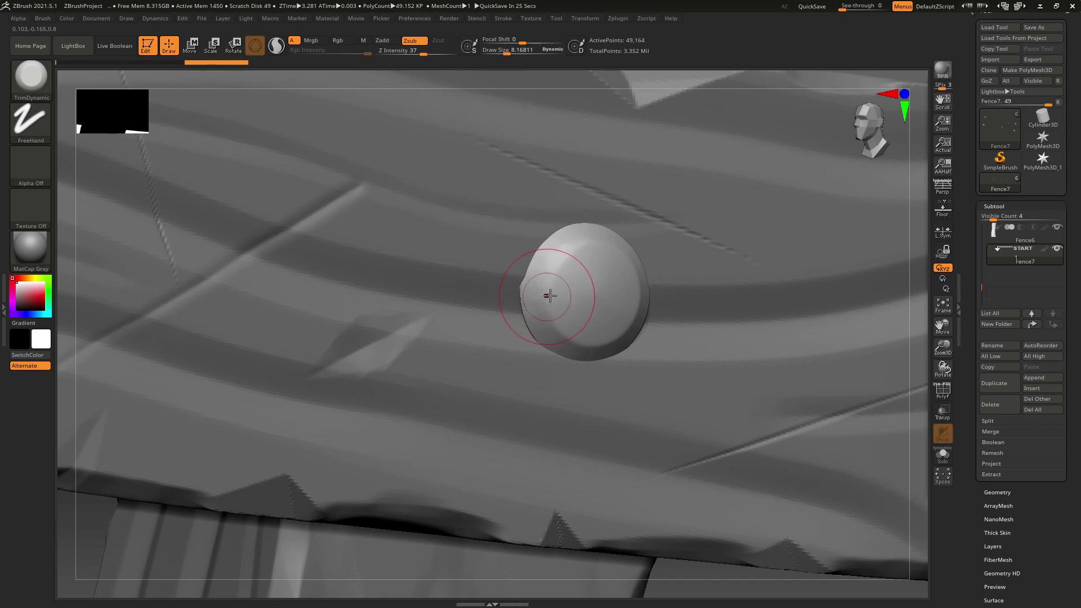
pyautogui.moveTo(550, 296)
pyautogui.mouseDown(button='right')
pyautogui.moveTo(531, 290)
pyautogui.moveTo(591, 225)
pyautogui.moveTo(574, 258)
pyautogui.moveTo(660, 306)
pyautogui.moveTo(595, 309)
pyautogui.mouseUp(button='right')
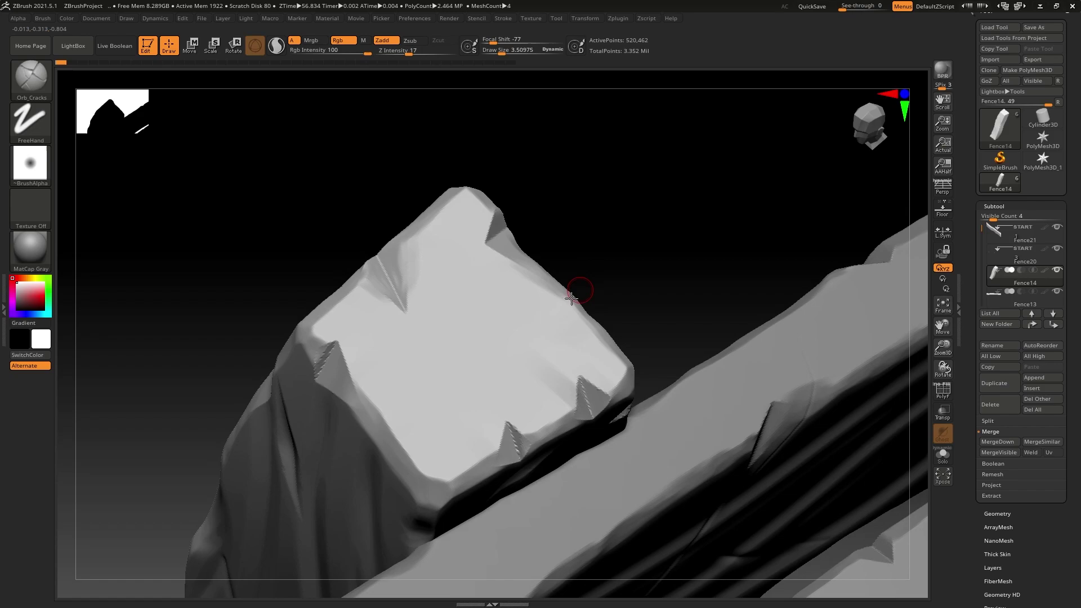
# Set the Orb_Cracks draw size to about 7.46 and carve the innermost growth rings on the post's end face
pyautogui.moveTo(579, 289); pyautogui.dragTo(566, 330, button='right')
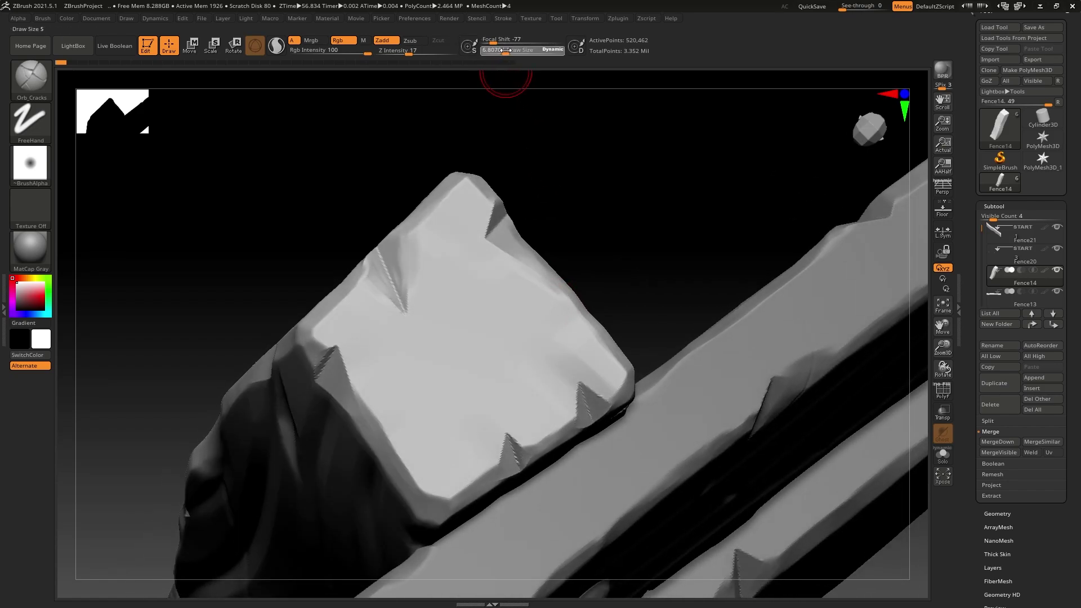
pyautogui.moveTo(506, 50); pyautogui.dragTo(508, 50)
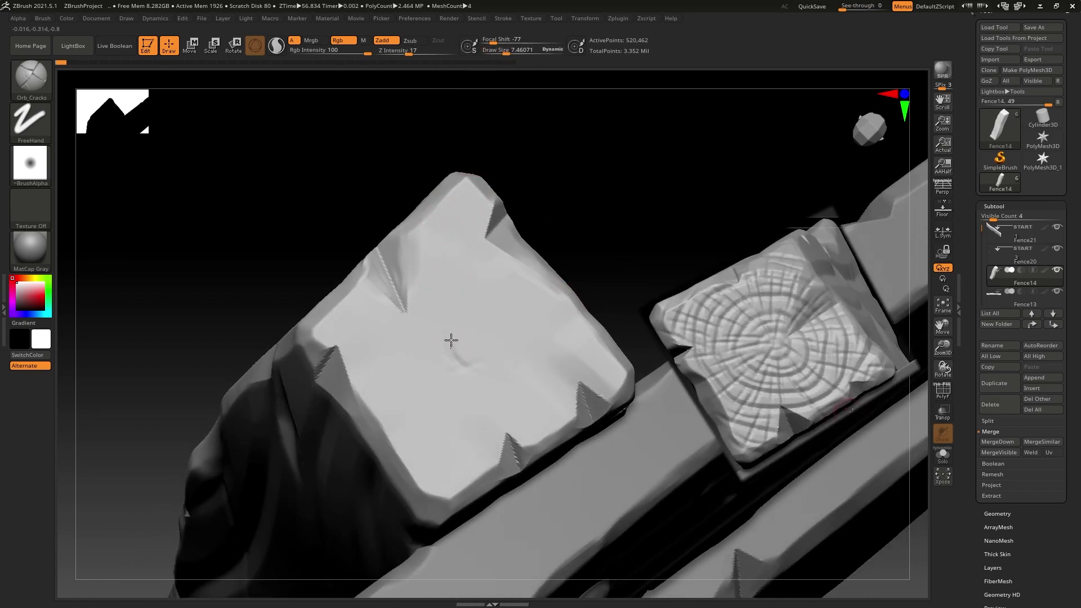
pyautogui.moveTo(492, 327)
pyautogui.mouseDown()
pyautogui.moveTo(494, 364)
pyautogui.moveTo(470, 369)
pyautogui.moveTo(490, 340)
pyautogui.moveTo(465, 374)
pyautogui.moveTo(449, 367)
pyautogui.mouseUp()
pyautogui.click(457, 380)
pyautogui.hotkey('ctrl', 'z')
pyautogui.hotkey('ctrl', 'z')
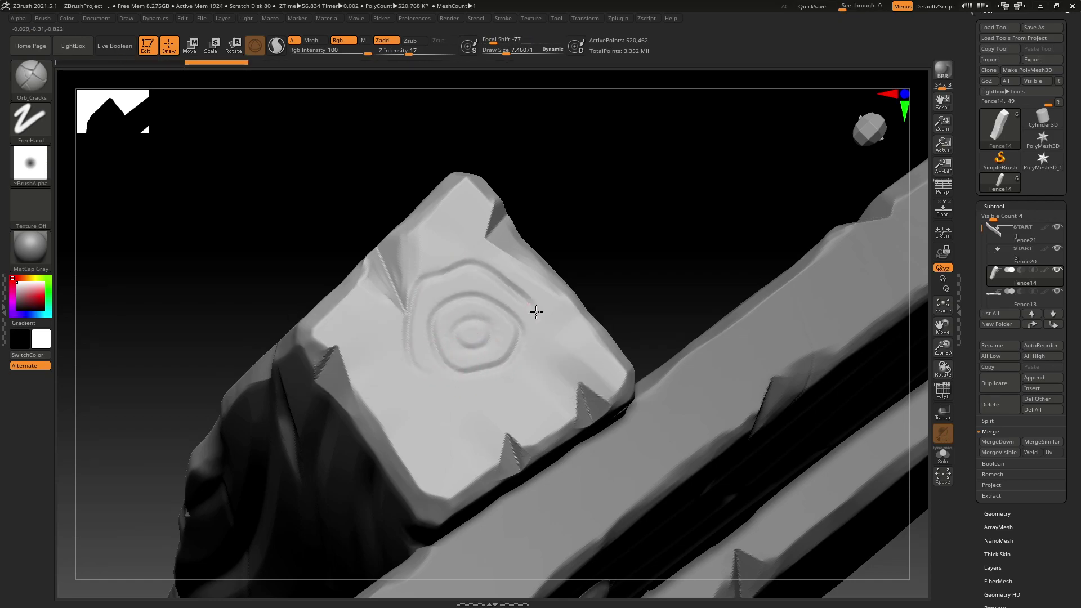
# Carve wider concentric growth rings outward to the edges and corners of the post's end face
pyautogui.moveTo(536, 312)
pyautogui.mouseDown()
pyautogui.moveTo(483, 355)
pyautogui.moveTo(393, 349)
pyautogui.moveTo(376, 282)
pyautogui.moveTo(553, 302)
pyautogui.moveTo(488, 240)
pyautogui.mouseUp()
pyautogui.moveTo(491, 210)
pyautogui.mouseDown()
pyautogui.moveTo(356, 274)
pyautogui.moveTo(330, 344)
pyautogui.mouseUp()
pyautogui.moveTo(360, 401)
pyautogui.mouseDown()
pyautogui.moveTo(536, 475)
pyautogui.moveTo(609, 348)
pyautogui.mouseUp()
pyautogui.hotkey('ctrl', 'z')
pyautogui.click(364, 412)
pyautogui.moveTo(480, 189); pyautogui.dragTo(449, 190)
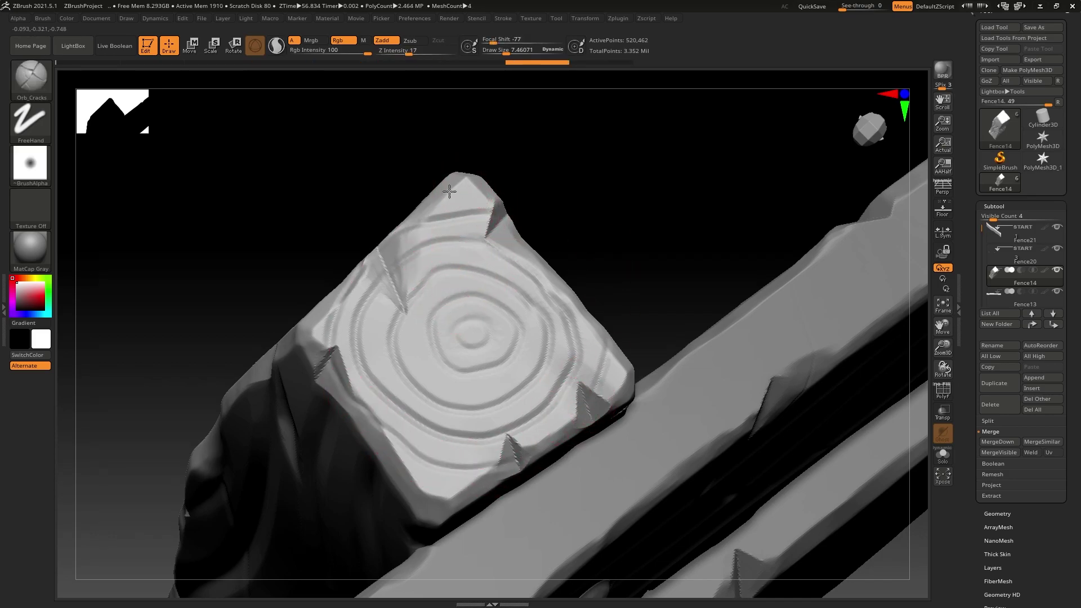
pyautogui.moveTo(423, 487); pyautogui.dragTo(442, 496)
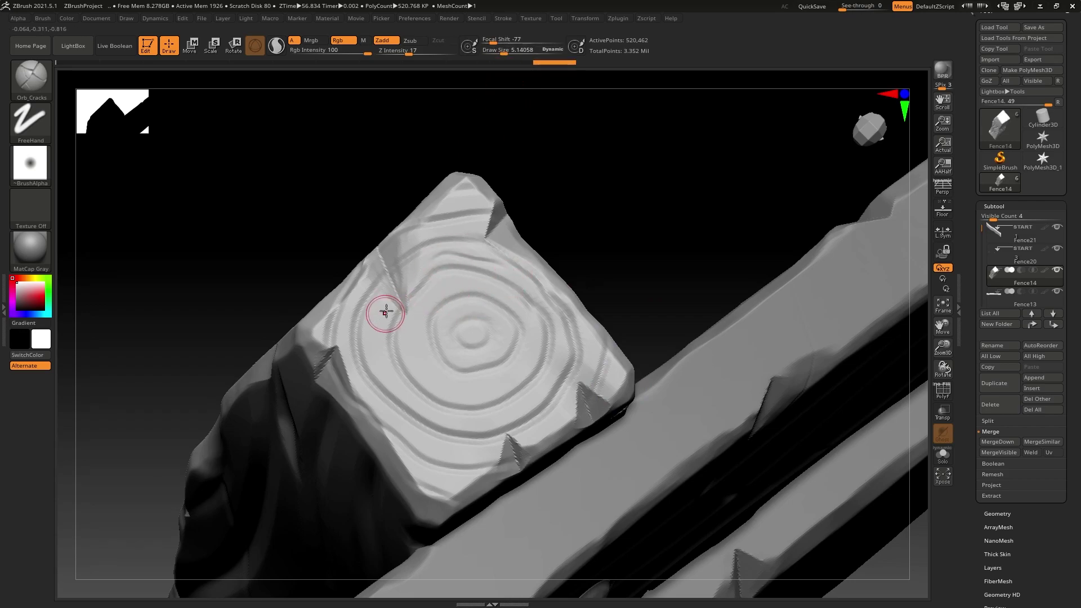
# Reduce the draw size to about 5.14 and add finer partial rings between the main growth rings
pyautogui.moveTo(385, 311); pyautogui.dragTo(349, 376)
pyautogui.moveTo(420, 472); pyautogui.dragTo(445, 483)
pyautogui.moveTo(535, 434); pyautogui.dragTo(565, 408)
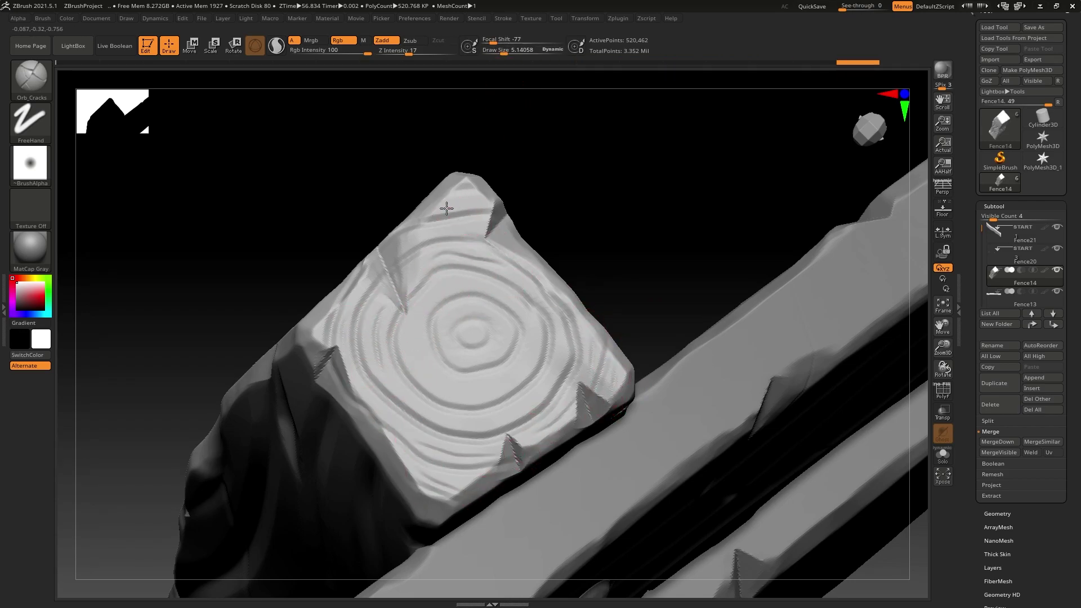
pyautogui.moveTo(446, 208); pyautogui.dragTo(478, 199)
pyautogui.moveTo(428, 234); pyautogui.dragTo(479, 224)
pyautogui.moveTo(420, 310); pyautogui.dragTo(416, 339)
pyautogui.moveTo(428, 375); pyautogui.dragTo(513, 374)
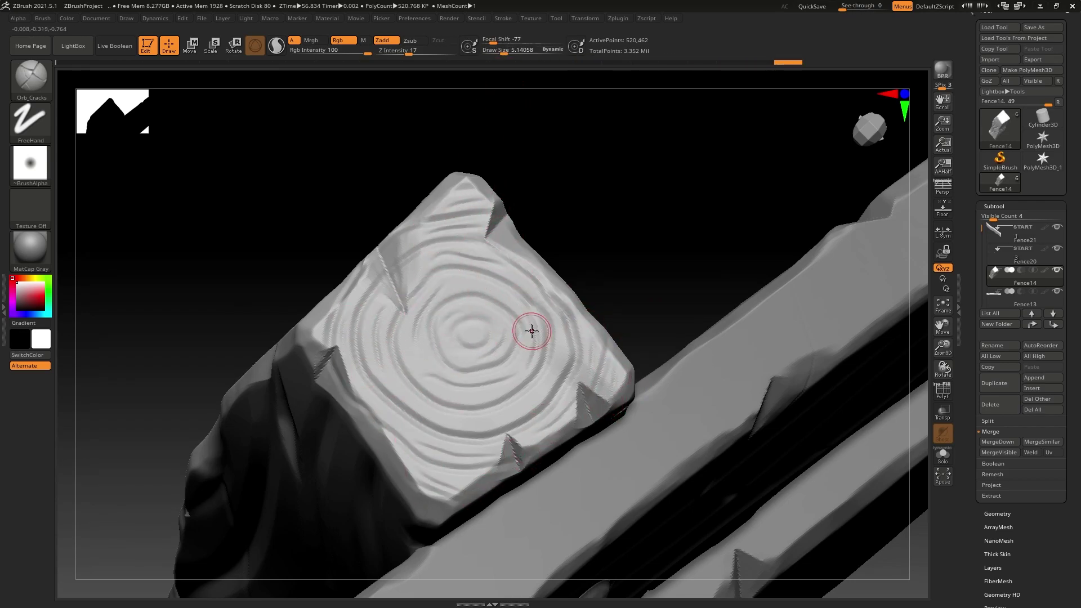
# Carve radial cracks across the growth rings from the center of the post's end face to its lower and upper edges
pyautogui.moveTo(468, 341)
pyautogui.mouseDown()
pyautogui.moveTo(450, 369)
pyautogui.moveTo(463, 450)
pyautogui.moveTo(411, 388)
pyautogui.mouseUp()
pyautogui.moveTo(426, 397); pyautogui.dragTo(409, 431)
pyautogui.moveTo(449, 393); pyautogui.dragTo(421, 470)
pyautogui.moveTo(478, 346)
pyautogui.mouseDown()
pyautogui.moveTo(494, 385)
pyautogui.moveTo(484, 432)
pyautogui.mouseUp()
pyautogui.moveTo(488, 338)
pyautogui.mouseDown()
pyautogui.moveTo(524, 367)
pyautogui.moveTo(546, 417)
pyautogui.mouseUp()
pyautogui.moveTo(512, 408); pyautogui.dragTo(527, 438)
pyautogui.moveTo(444, 263); pyautogui.dragTo(438, 230)
pyautogui.moveTo(463, 236); pyautogui.dragTo(458, 191)
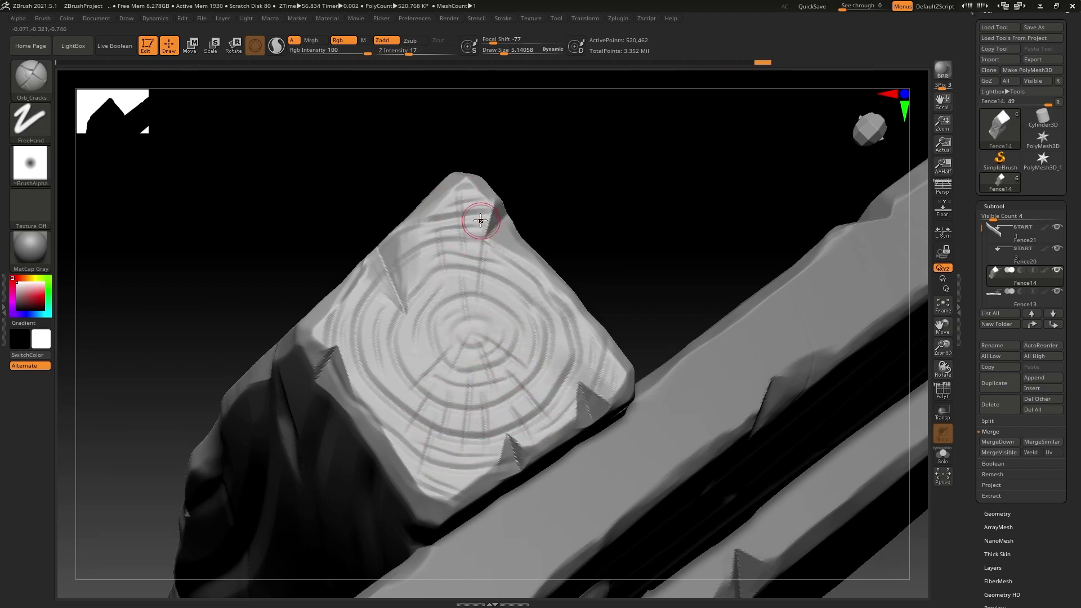
# Carve the remaining radial cracks toward both side corners of the post's end face
pyautogui.moveTo(499, 321); pyautogui.dragTo(556, 367)
pyautogui.moveTo(553, 323); pyautogui.dragTo(592, 334)
pyautogui.moveTo(518, 296); pyautogui.dragTo(554, 283)
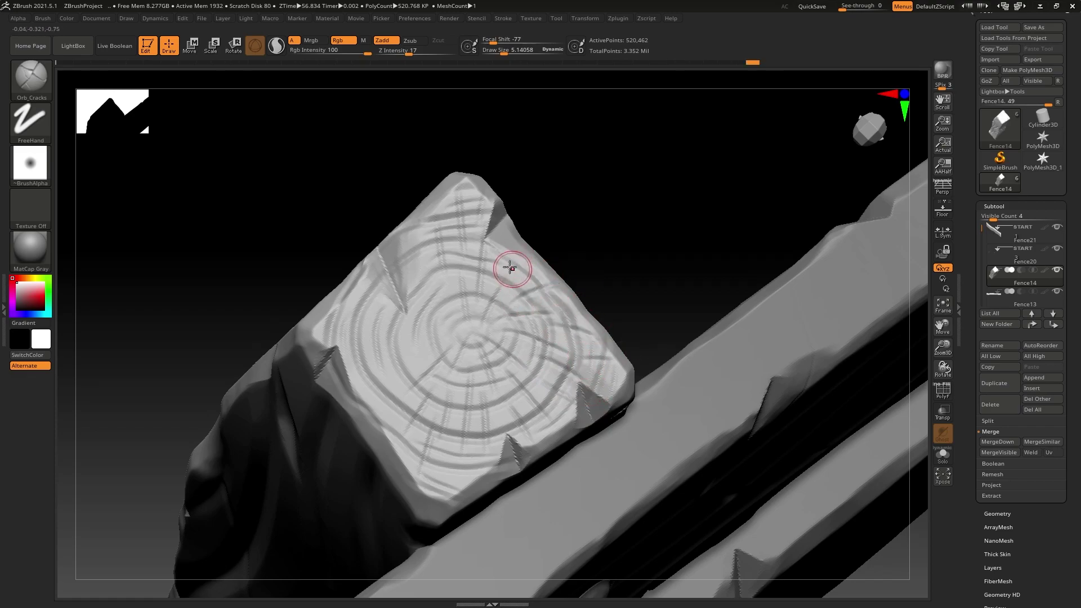
pyautogui.moveTo(453, 314); pyautogui.dragTo(422, 269)
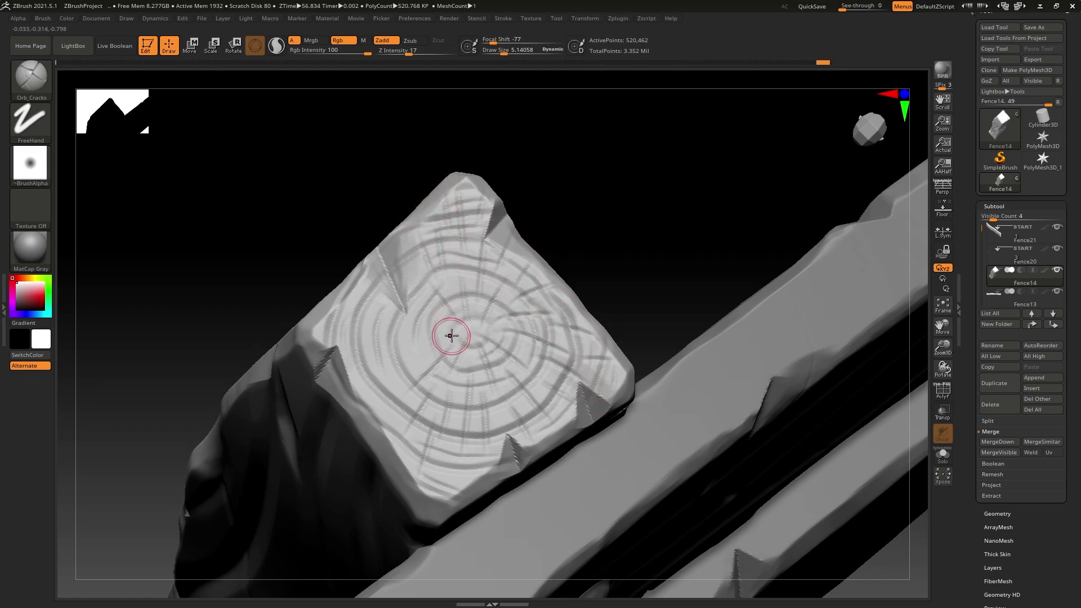
pyautogui.moveTo(443, 332); pyautogui.dragTo(394, 344)
pyautogui.moveTo(423, 362); pyautogui.dragTo(381, 387)
pyautogui.moveTo(404, 334)
pyautogui.mouseDown()
pyautogui.moveTo(371, 336)
pyautogui.moveTo(352, 286)
pyautogui.mouseUp()
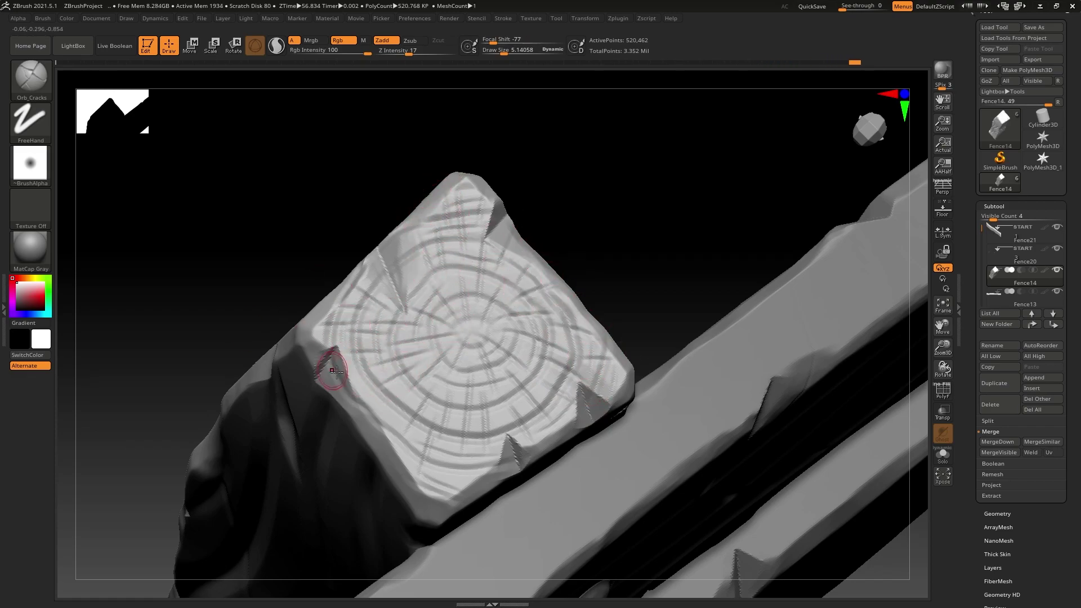
pyautogui.hotkey('ctrl', 'z')
pyautogui.hotkey('ctrl', 'z')
pyautogui.hotkey('ctrl', 'z')
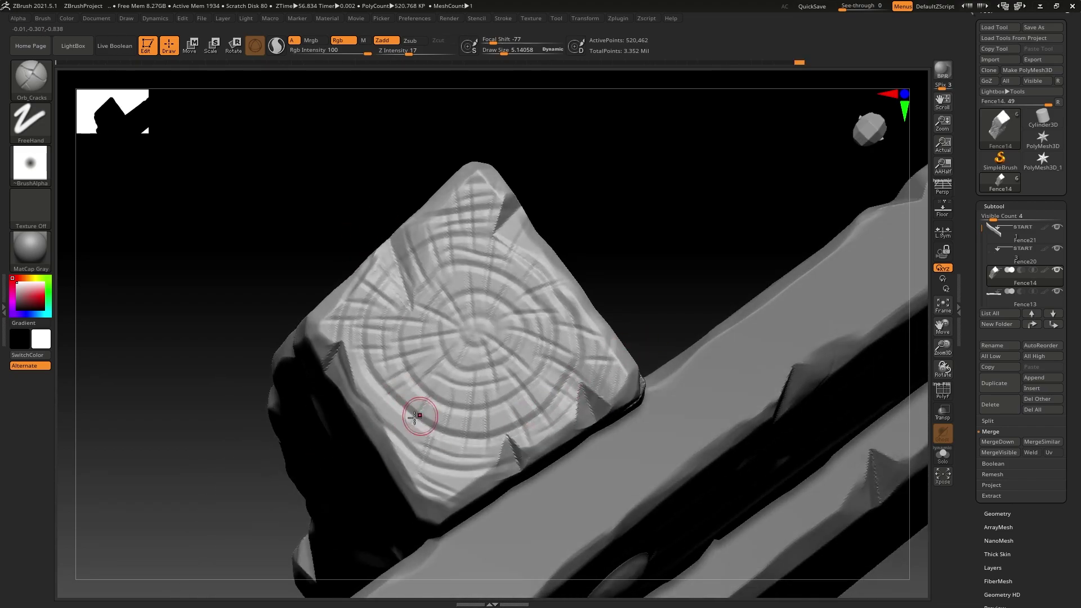
pyautogui.hotkey('ctrl', 'shift', 'z')
pyautogui.moveTo(567, 350)
pyautogui.mouseDown(button='right')
pyautogui.moveTo(603, 326)
pyautogui.moveTo(608, 302)
pyautogui.moveTo(590, 365)
pyautogui.moveTo(639, 350)
pyautogui.moveTo(603, 333)
pyautogui.moveTo(599, 290)
pyautogui.moveTo(603, 349)
pyautogui.mouseUp(button='right')
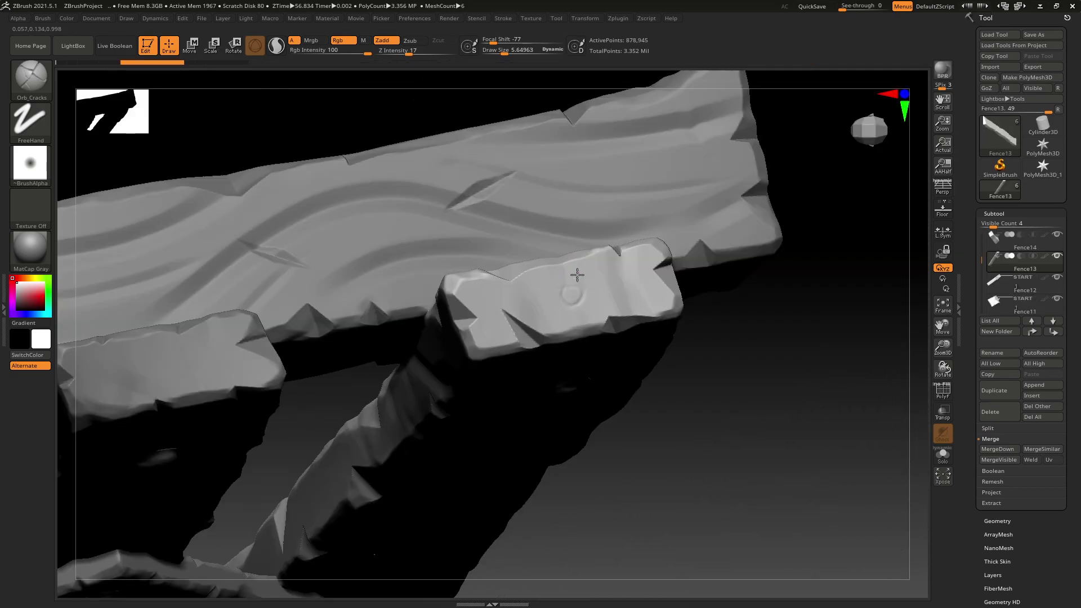
# Carve concentric growth rings into the end face of the Fence13 rail with Orb_Cracks at draw size about 5.65
pyautogui.moveTo(577, 276); pyautogui.dragTo(574, 272)
pyautogui.moveTo(565, 262); pyautogui.dragTo(529, 313)
pyautogui.hotkey('ctrl', 'shift', 'z')
pyautogui.hotkey('ctrl', 'shift', 'z')
pyautogui.hotkey('ctrl', 'shift', 'z')
pyautogui.hotkey('ctrl', 'shift', 'z')
pyautogui.hotkey('ctrl', 'shift', 'z')
pyautogui.hotkey('ctrl', 'shift', 'z')
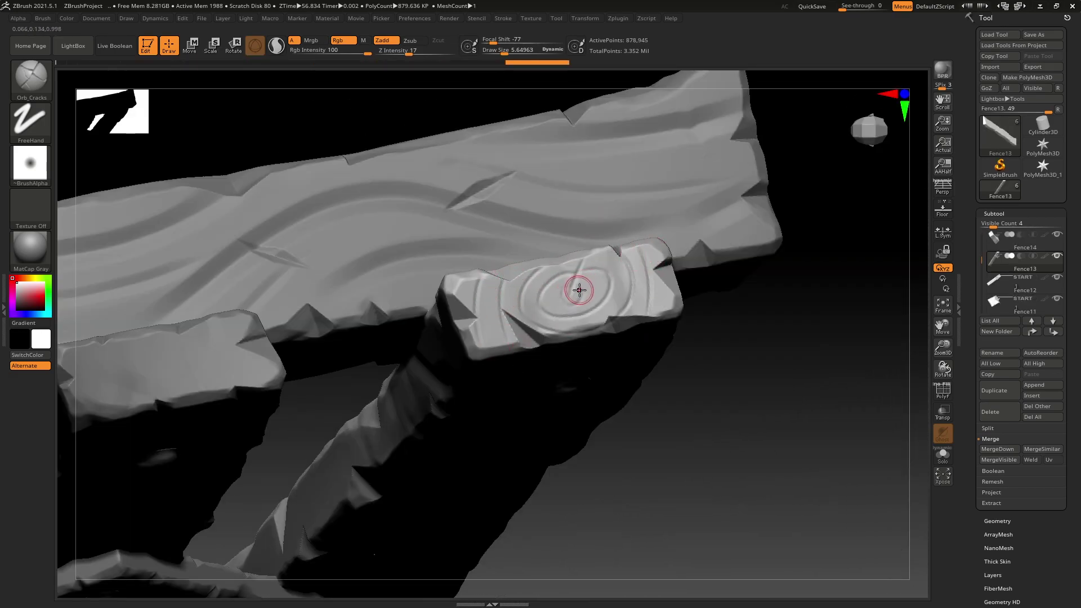
# Carve radial cracks across the growth rings on the Fence13 rail's end face
pyautogui.hotkey('ctrl', 'shift', 'z')
pyautogui.hotkey('ctrl', 'shift', 'z')
pyautogui.hotkey('ctrl', 'shift', 'z')
pyautogui.hotkey('ctrl', 'shift', 'z')
pyautogui.hotkey('ctrl', 'shift', 'z')
pyautogui.hotkey('ctrl', 'shift', 'z')
pyautogui.hotkey('ctrl', 'shift', 'z')
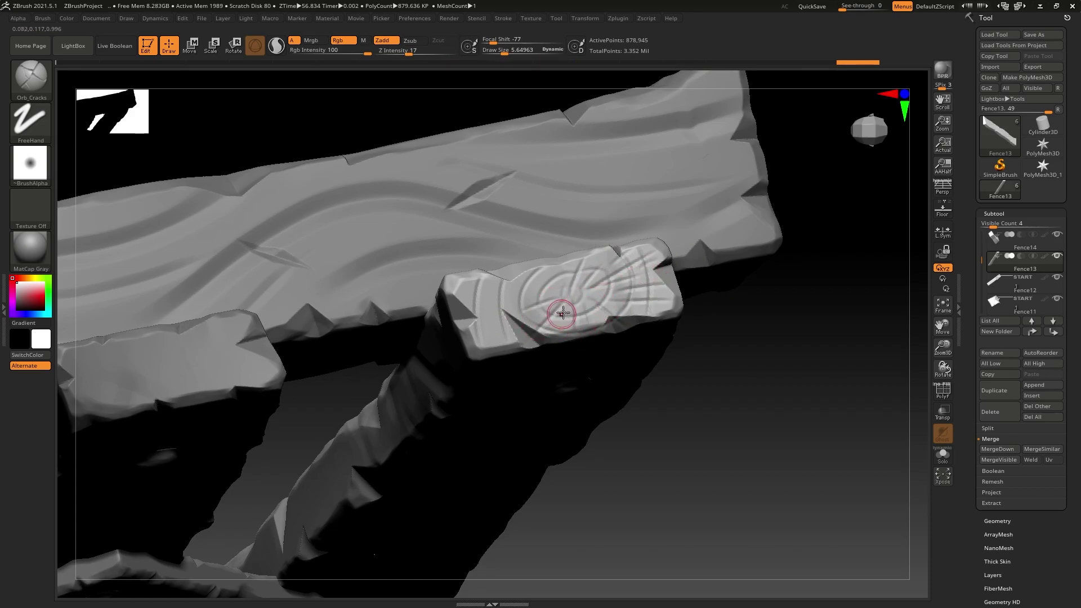
pyautogui.hotkey('ctrl', 'shift', 'z')
pyautogui.hotkey('ctrl', 'shift', 'z')
pyautogui.moveTo(625, 337)
pyautogui.mouseDown(button='right')
pyautogui.moveTo(627, 383)
pyautogui.moveTo(647, 280)
pyautogui.moveTo(728, 279)
pyautogui.moveTo(810, 235)
pyautogui.moveTo(891, 236)
pyautogui.mouseUp(button='right')
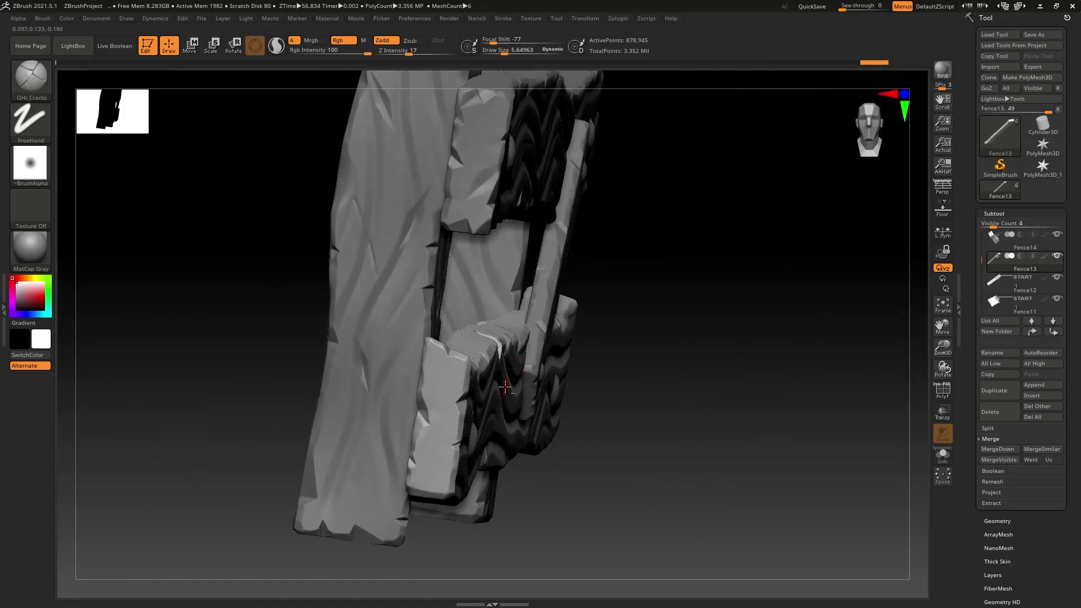
# Carve widely spaced growth rings outward to the edges of the Fence13 rail's opposite end face
pyautogui.keyDown('ctrl'); pyautogui.moveTo(506, 387); pyautogui.dragTo(492, 328, button='right'); pyautogui.keyUp('ctrl')
pyautogui.moveTo(492, 328); pyautogui.dragTo(507, 293)
pyautogui.moveTo(503, 263); pyautogui.dragTo(460, 294)
pyautogui.hotkey('ctrl', 'shift', 'z')
pyautogui.hotkey('ctrl', 'shift', 'z')
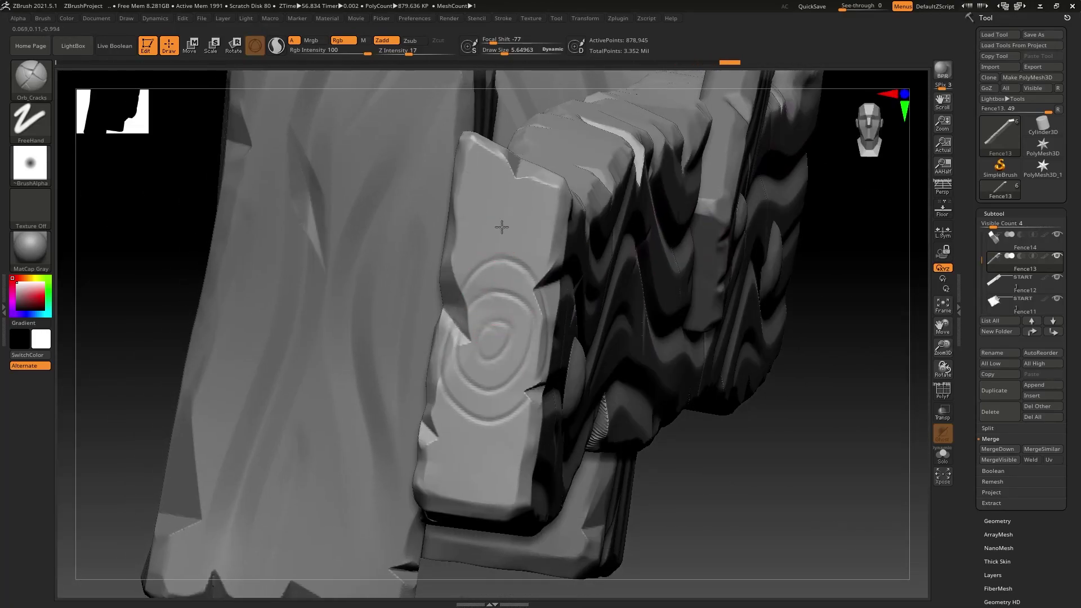
pyautogui.moveTo(432, 423); pyautogui.dragTo(511, 483)
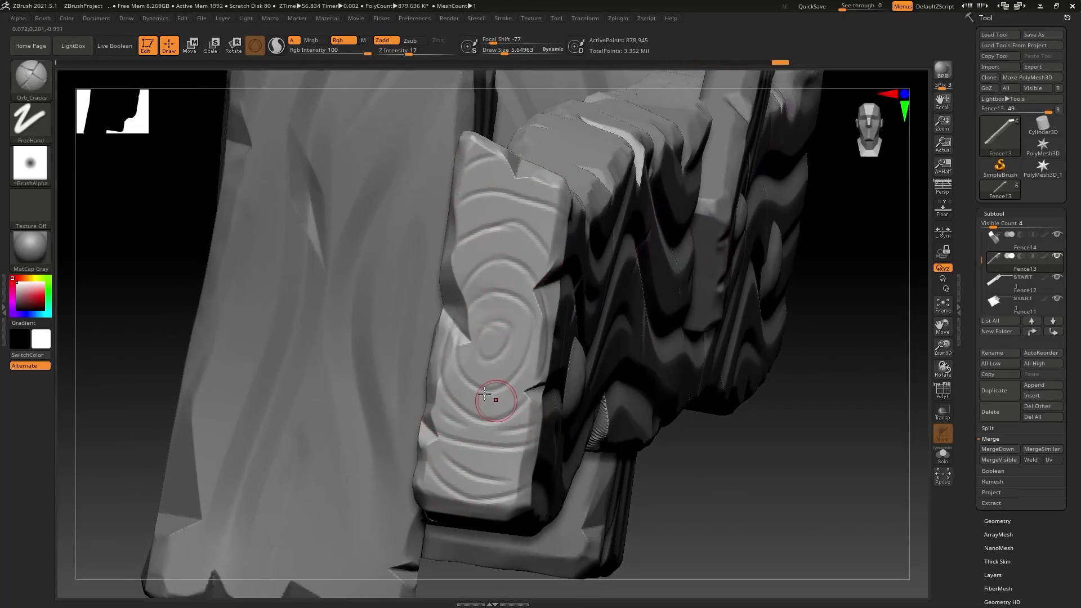
# Add finer rings between the main growth rings on the rail's opposite end and start the first radial cracks above the center
pyautogui.hotkey('ctrl', 'shift', 'z')
pyautogui.hotkey('ctrl', 'shift', 'z')
pyautogui.hotkey('ctrl', 'shift', 'z')
pyautogui.hotkey('ctrl', 'shift', 'z')
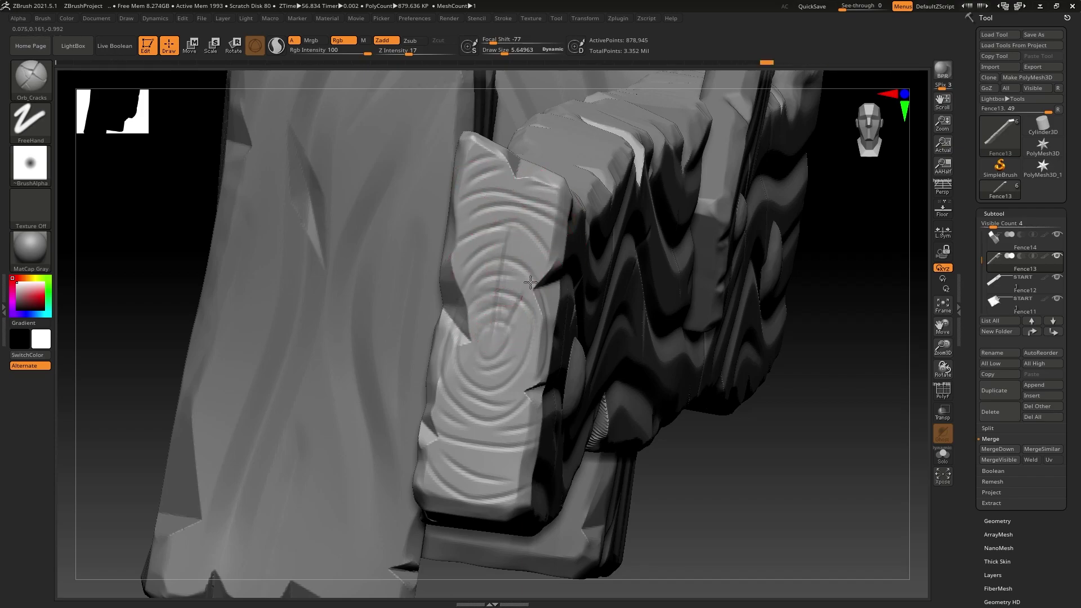
# Carve radial cracks around the ring center to the edges of the rail's opposite end face
pyautogui.hotkey('ctrl', 'shift', 'z')
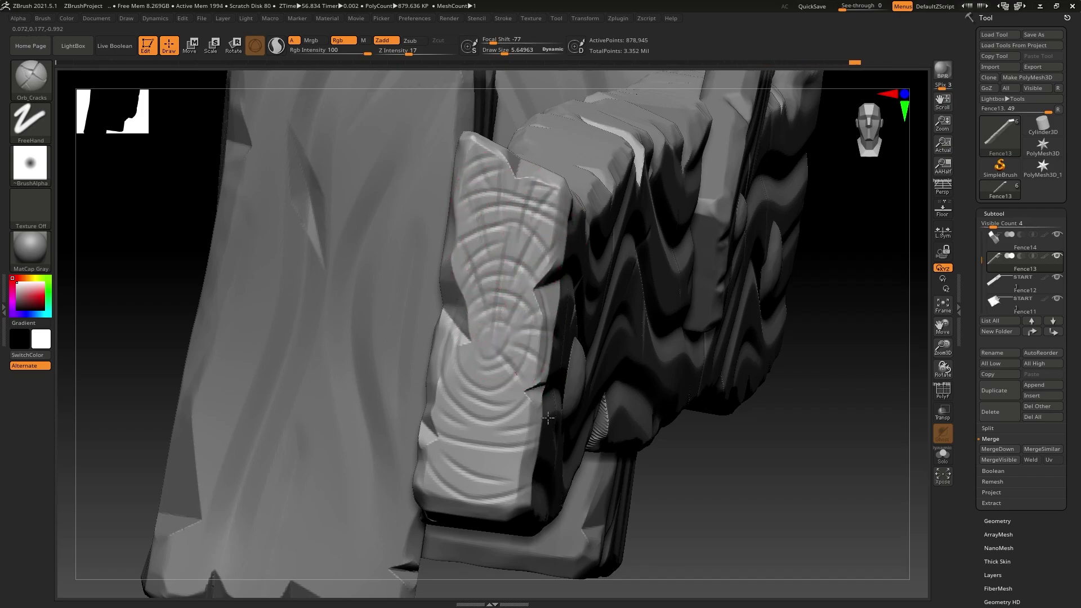
pyautogui.moveTo(496, 366); pyautogui.dragTo(529, 402)
pyautogui.moveTo(495, 383)
pyautogui.mouseDown()
pyautogui.moveTo(515, 427)
pyautogui.moveTo(510, 476)
pyautogui.mouseUp()
pyautogui.moveTo(479, 431); pyautogui.dragTo(456, 473)
pyautogui.moveTo(478, 376)
pyautogui.mouseDown()
pyautogui.moveTo(447, 456)
pyautogui.moveTo(444, 394)
pyautogui.mouseUp()
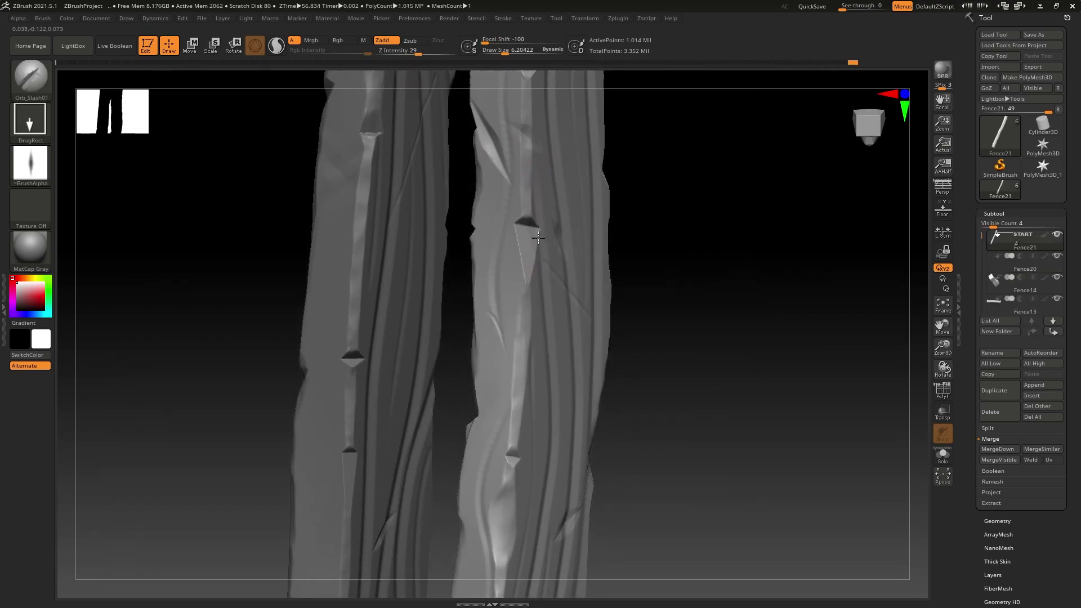
# Stamp slash marks along the Fence21 board's long edge with the Orb_Slash01 brush at draw size about 6.2
pyautogui.keyDown('alt'); pyautogui.moveTo(515, 485); pyautogui.dragTo(565, 212, button='right'); pyautogui.keyUp('alt')
pyautogui.moveTo(523, 319); pyautogui.dragTo(528, 332)
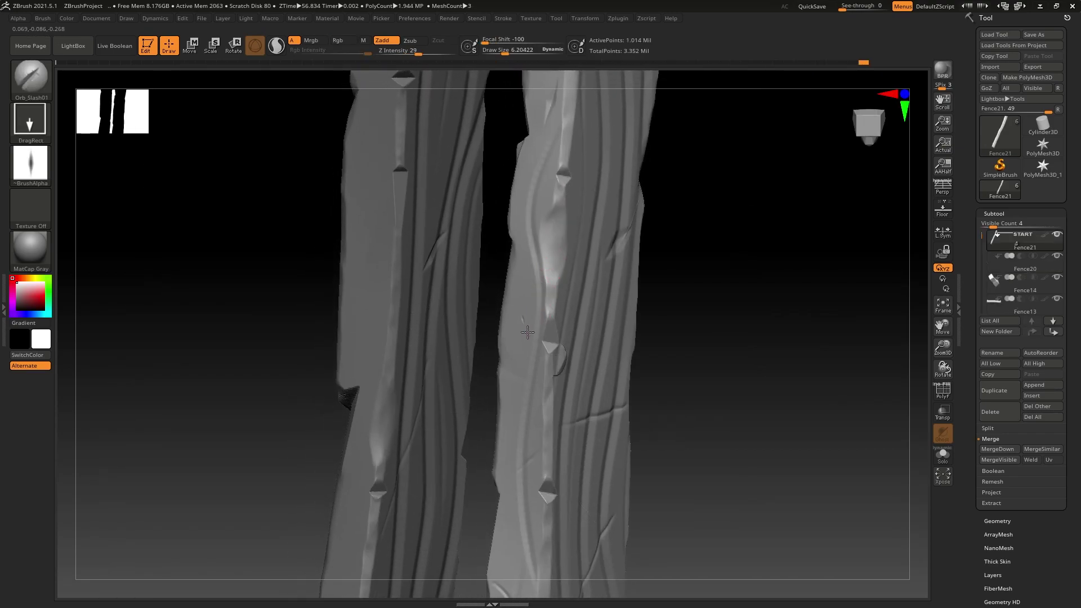
pyautogui.moveTo(568, 404)
pyautogui.mouseDown(button='right')
pyautogui.moveTo(586, 282)
pyautogui.moveTo(569, 343)
pyautogui.mouseUp(button='right')
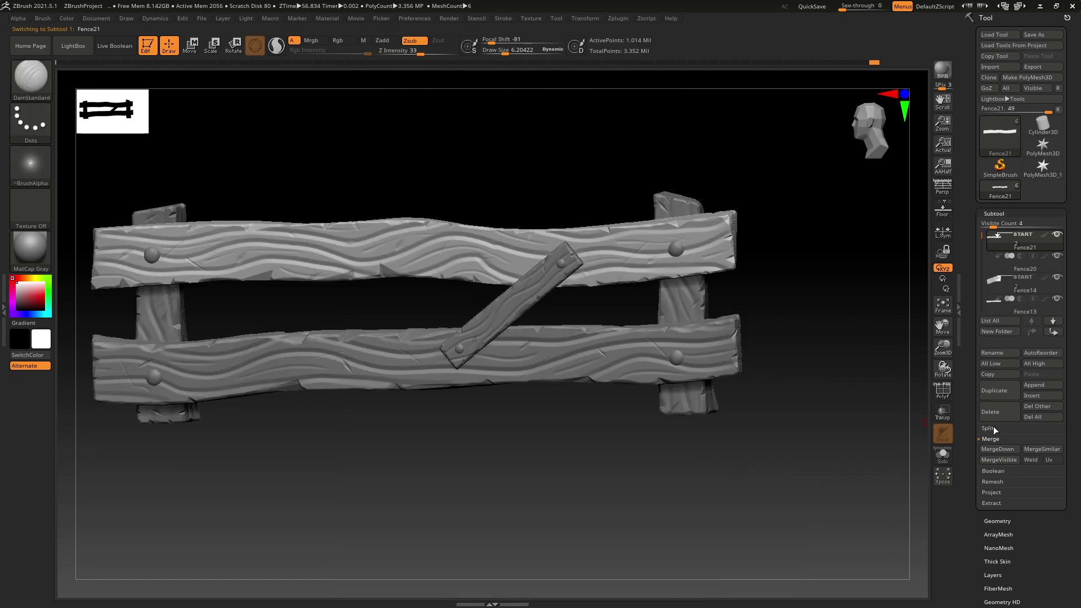
# Merge all the fence subtools down into one Fence21 subtool
pyautogui.click(998, 449)
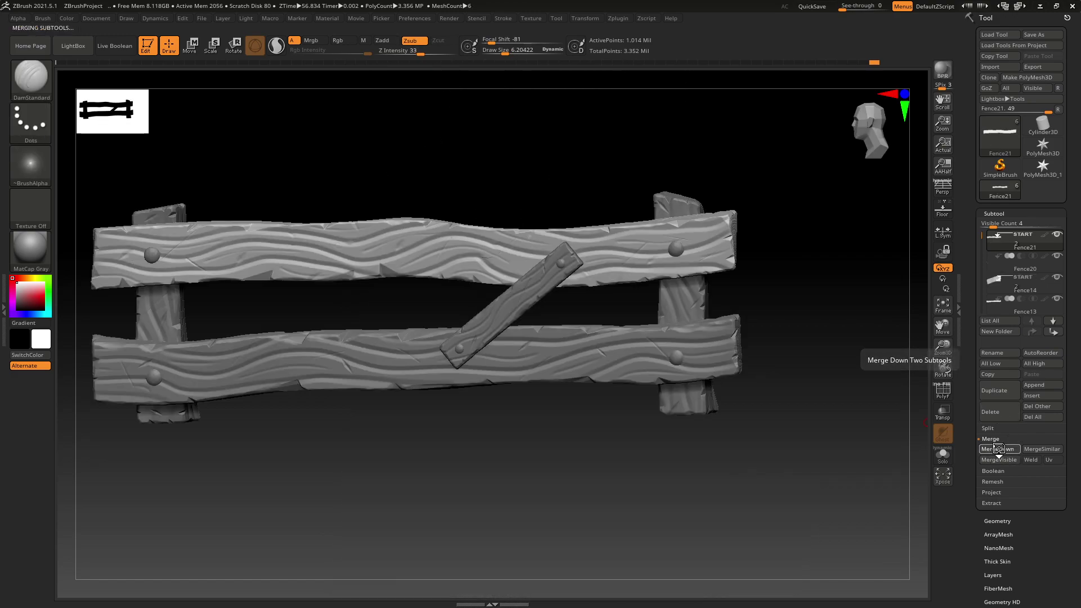
pyautogui.click(999, 449)
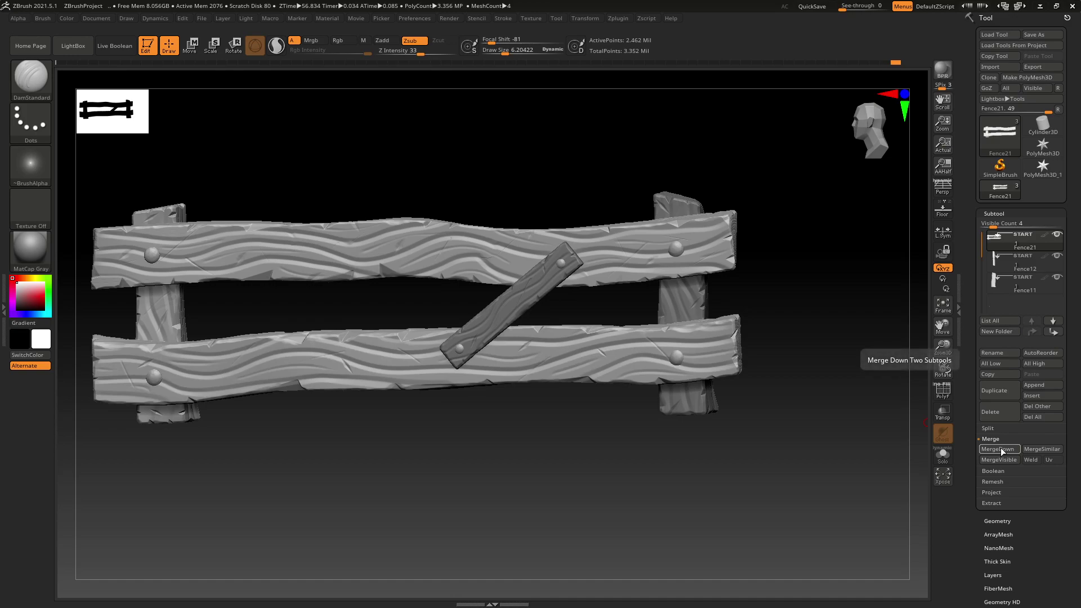
pyautogui.click(999, 449)
pyautogui.click(1000, 450)
# Pre-process the merged fence in Decimation Master and decimate it to about 1051 k polys, 15.67% decimation
pyautogui.click(618, 18)
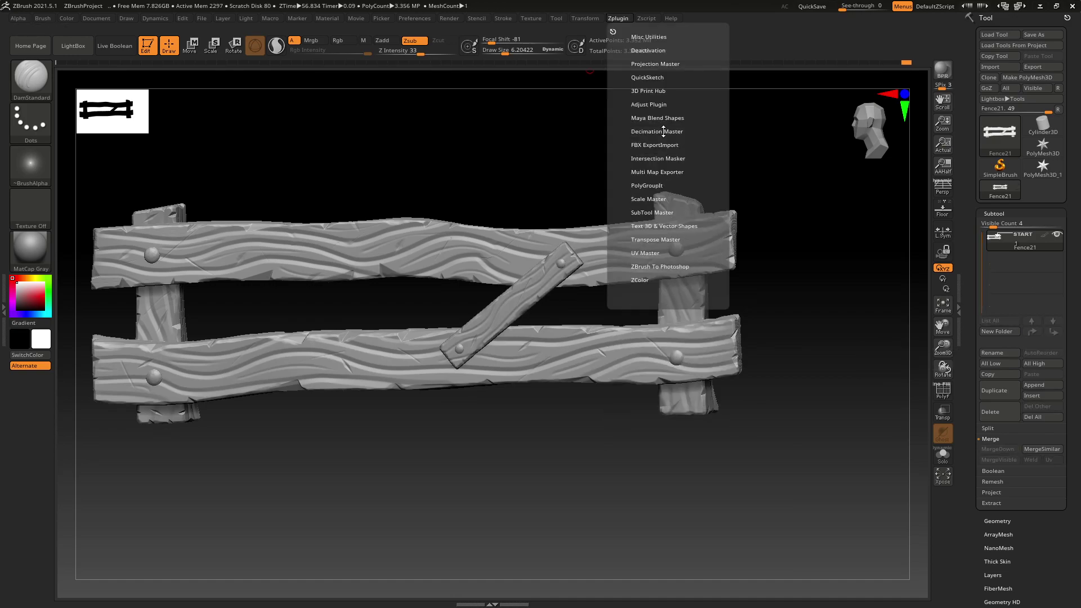
pyautogui.click(670, 131)
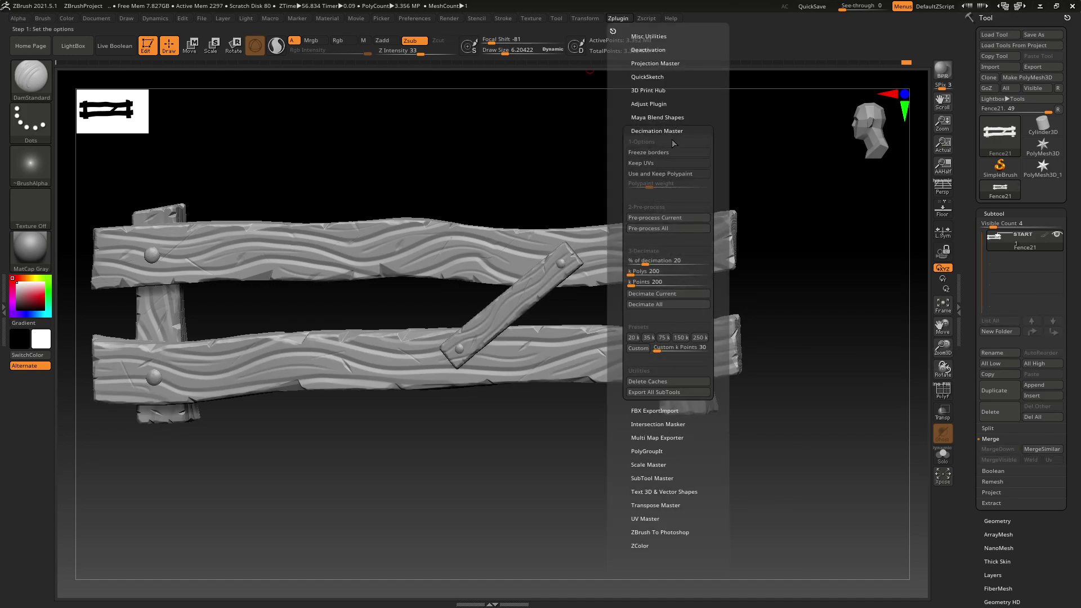
pyautogui.click(680, 218)
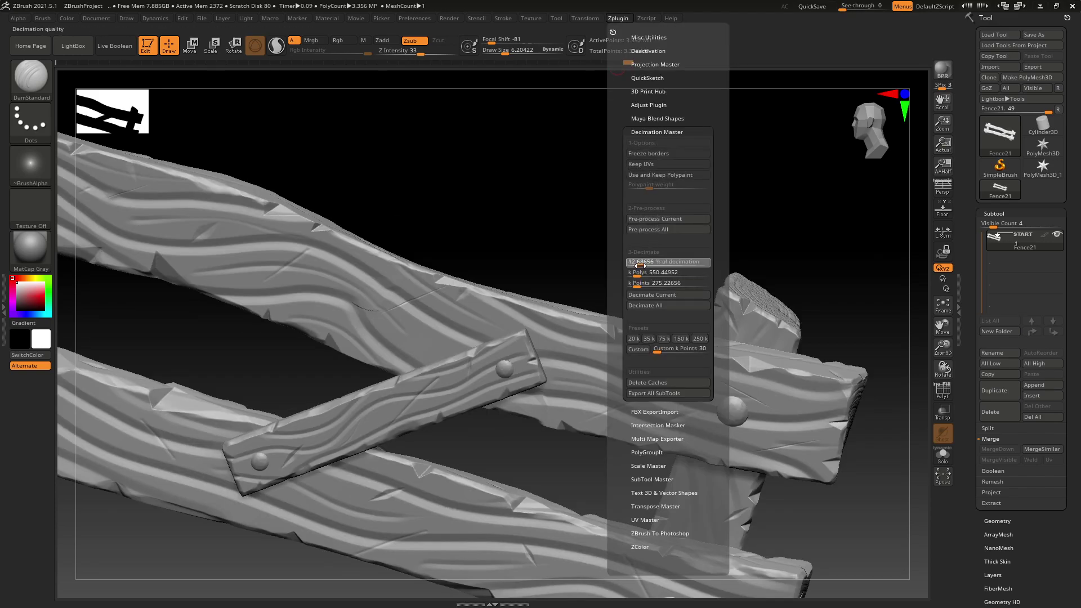
pyautogui.click(642, 272)
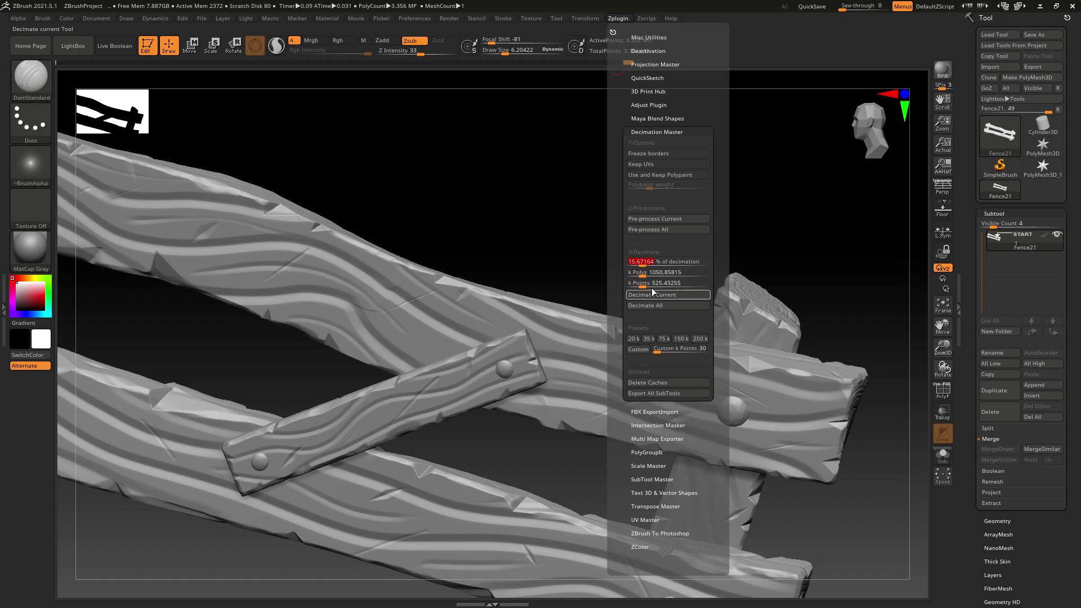
pyautogui.click(657, 295)
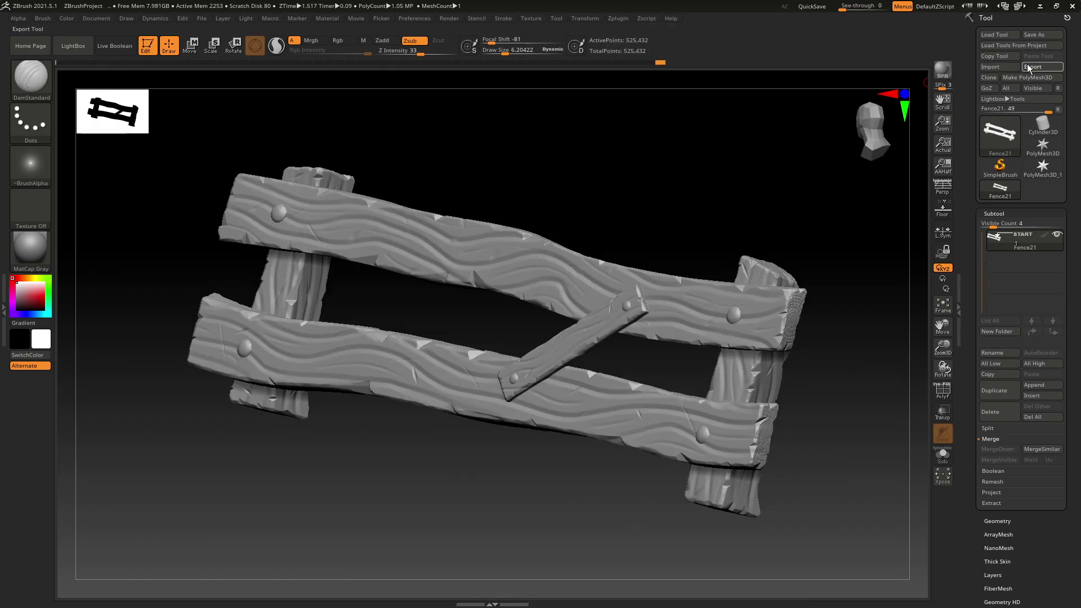
# Export the decimated fence as FenceSculpt.obj, then switch to Blender and import that OBJ file
pyautogui.click(1029, 68)
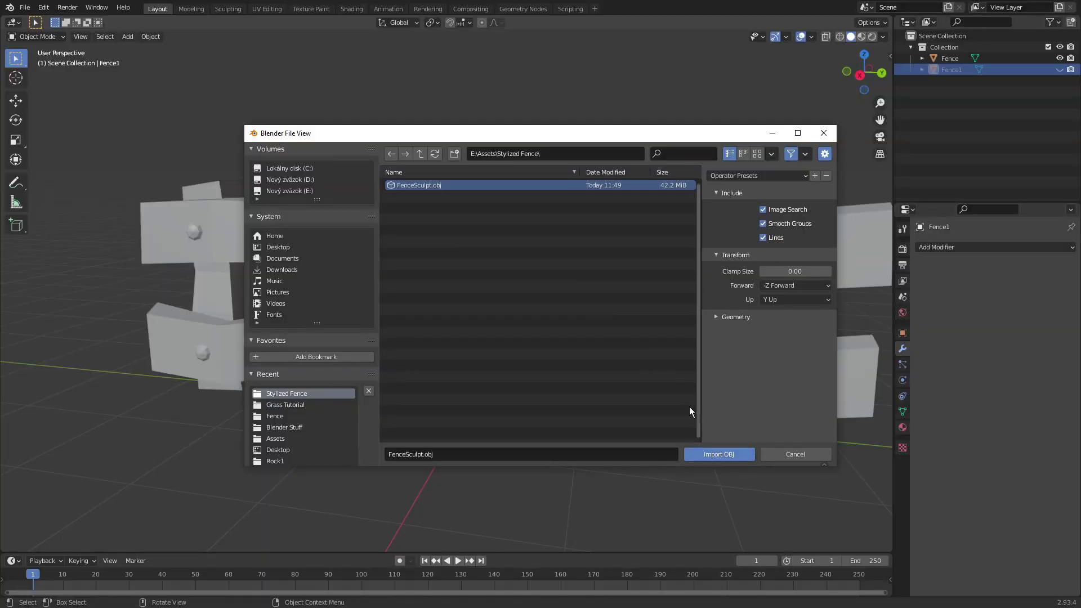
pyautogui.click(718, 453)
pyautogui.hotkey('shift', 'h')
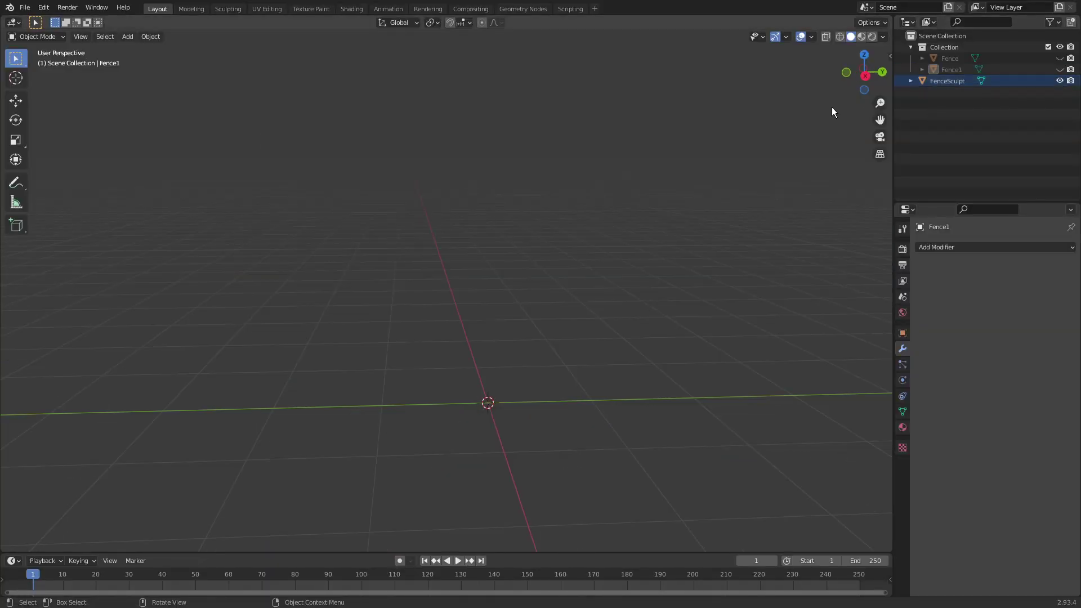
pyautogui.press('KP_Decimal')
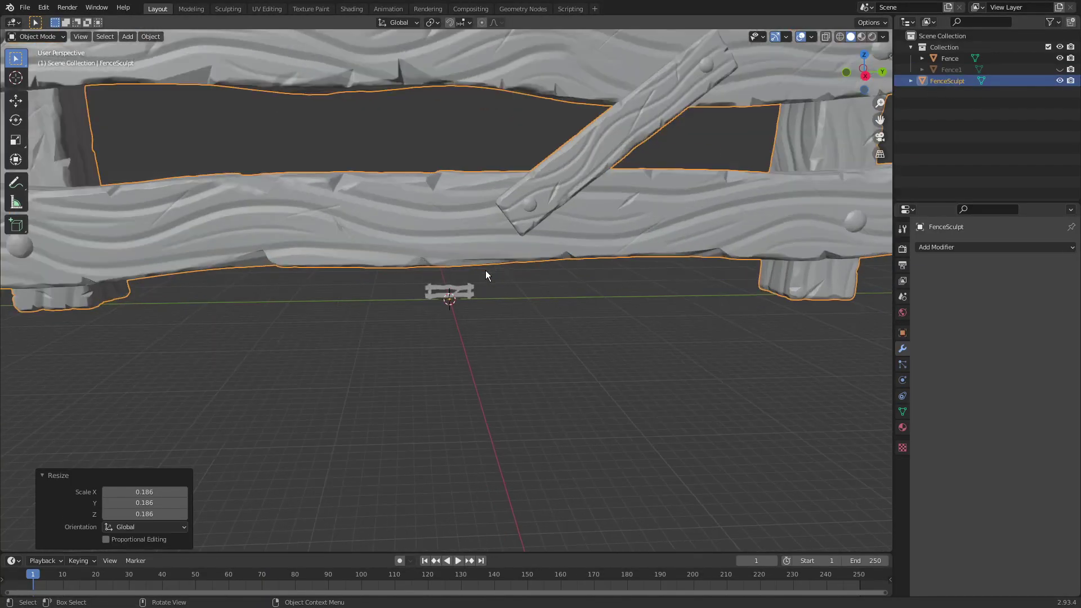
# Scale FenceSculpt down by 0.105 and again by 0.514 to match the size of the low-poly fence
pyautogui.press('s')
pyautogui.click(468, 286)
pyautogui.scroll(10, 473, 282)
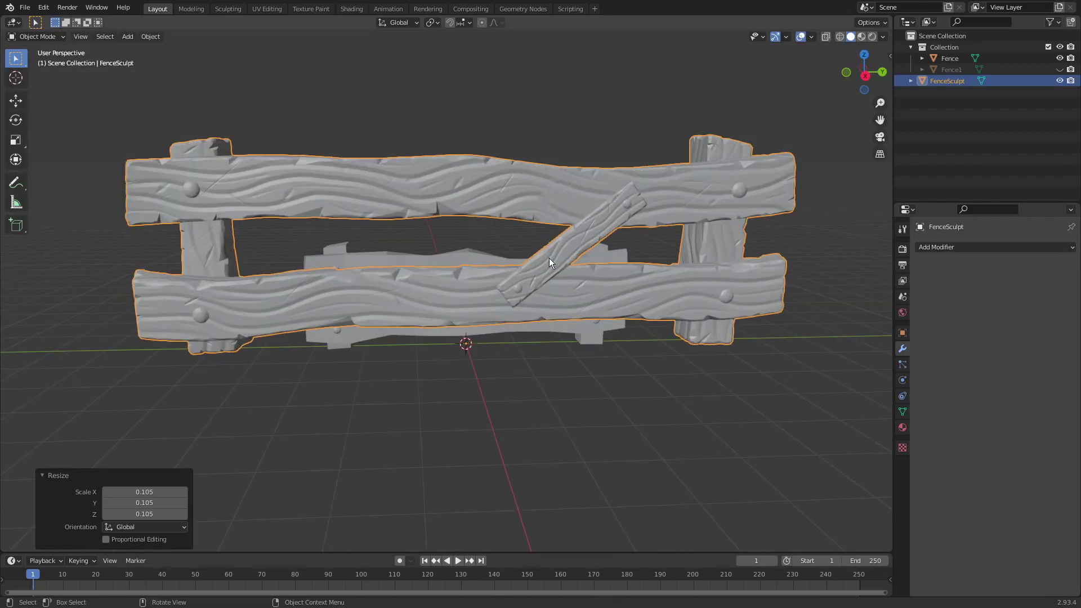
pyautogui.press('s')
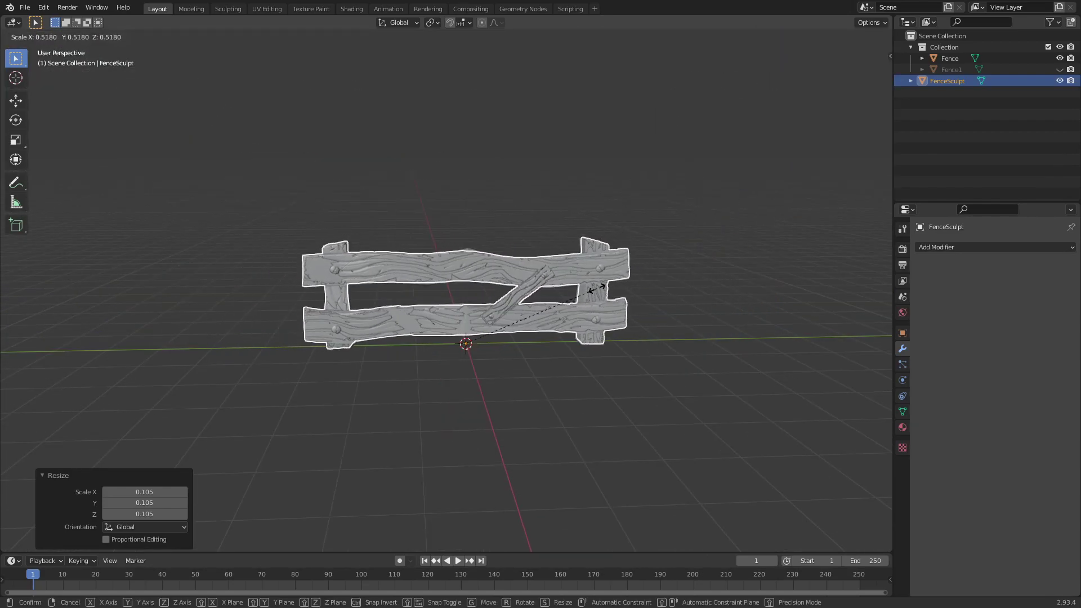
pyautogui.click(585, 280)
pyautogui.scroll(8, 585, 280)
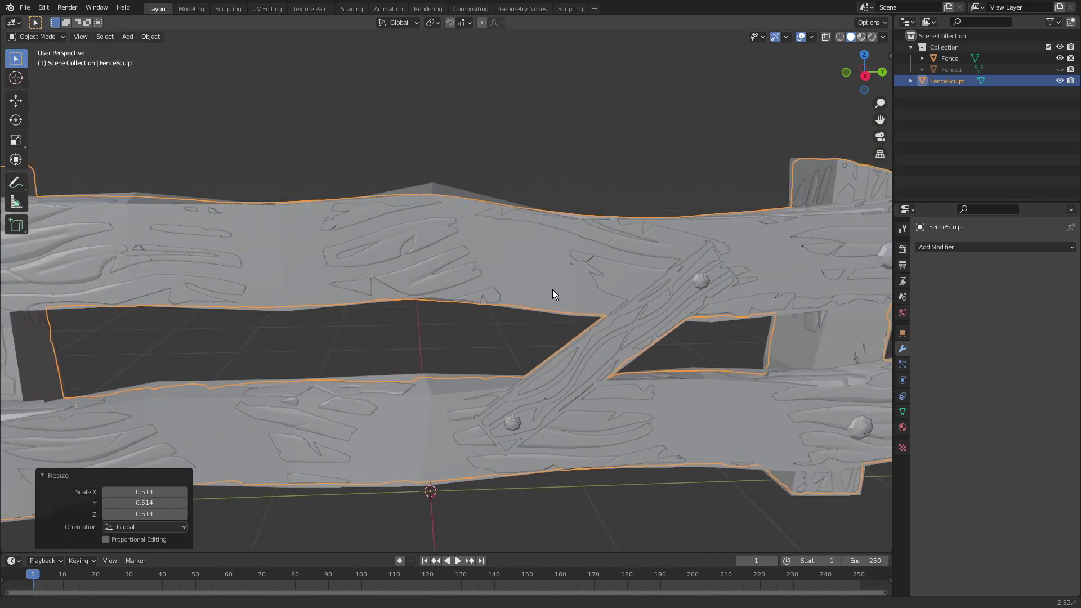
# Edit the low-poly Fence mesh and move a plank's end vertex to fit the sculpt's surface
pyautogui.moveTo(569, 271); pyautogui.dragTo(493, 273, button='middle')
pyautogui.click(571, 236)
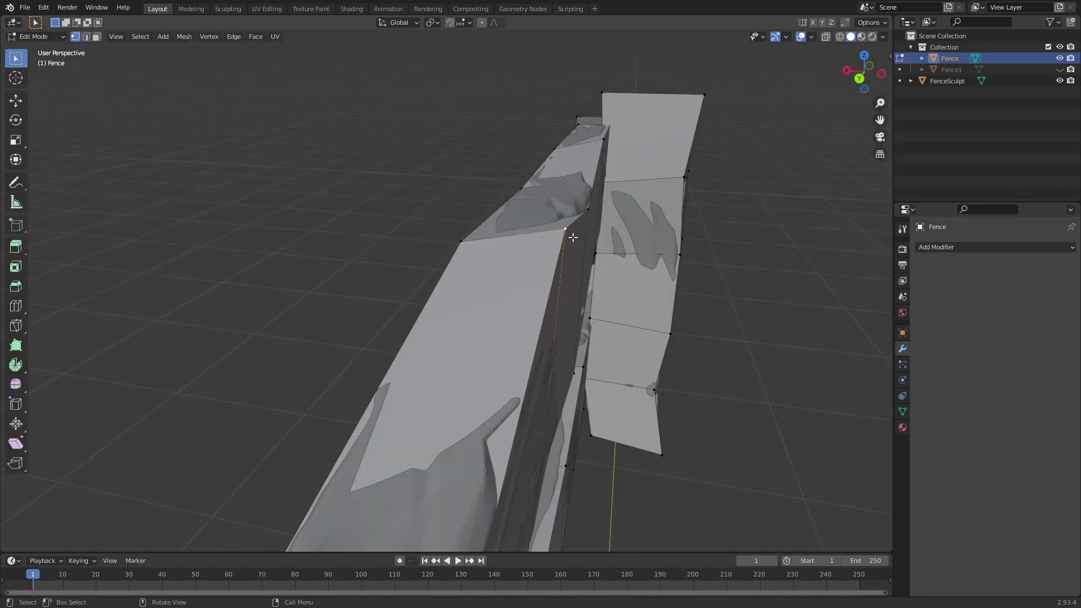
pyautogui.press('g')
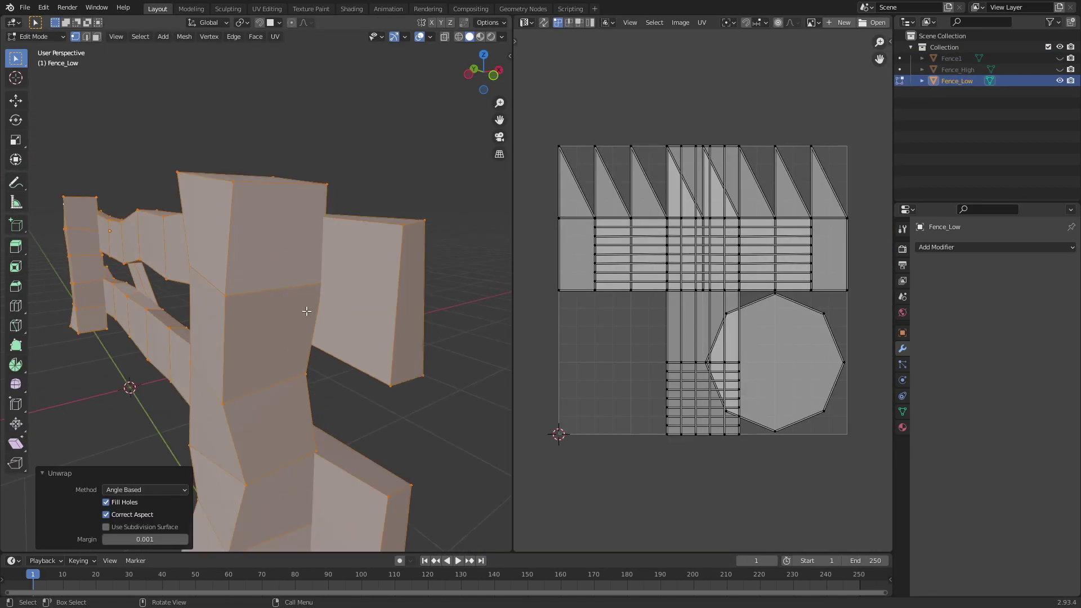
# Clear the selection and mark a seam along the lower long edge of Fence_Low's upper rail
pyautogui.press('2')
pyautogui.hotkey('alt', 'a')
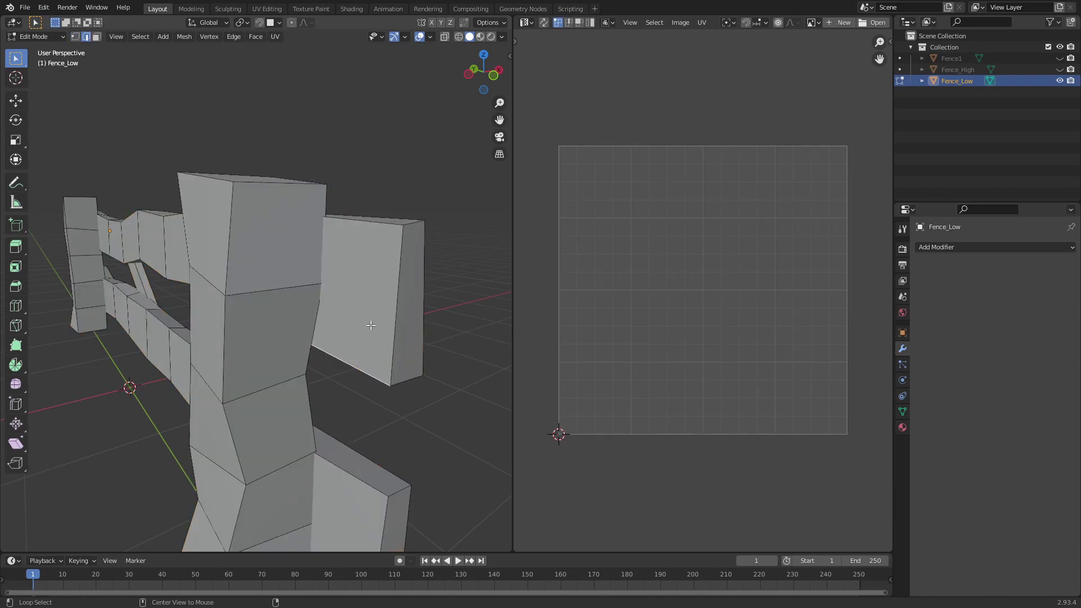
pyautogui.moveTo(358, 352); pyautogui.dragTo(307, 289, button='middle')
pyautogui.rightClick(306, 289)
pyautogui.click(298, 467)
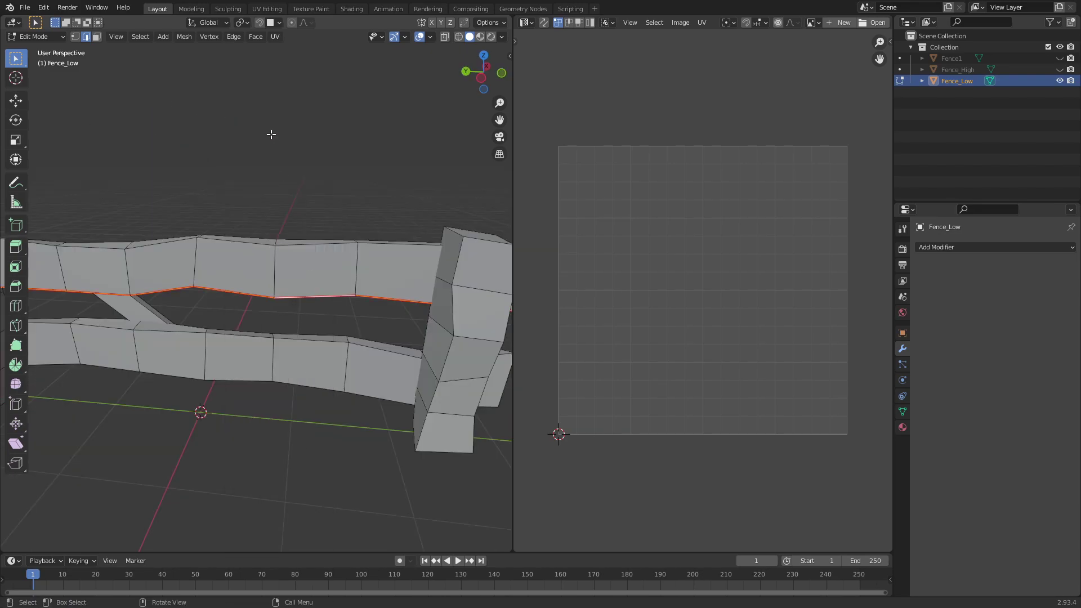
# Unwrap the whole Fence_Low mesh with the Angle Based method and inspect the bolts on the diagonal brace
pyautogui.press('a')
pyautogui.click(275, 36)
pyautogui.click(294, 49)
pyautogui.moveTo(415, 178); pyautogui.dragTo(316, 264, button='middle')
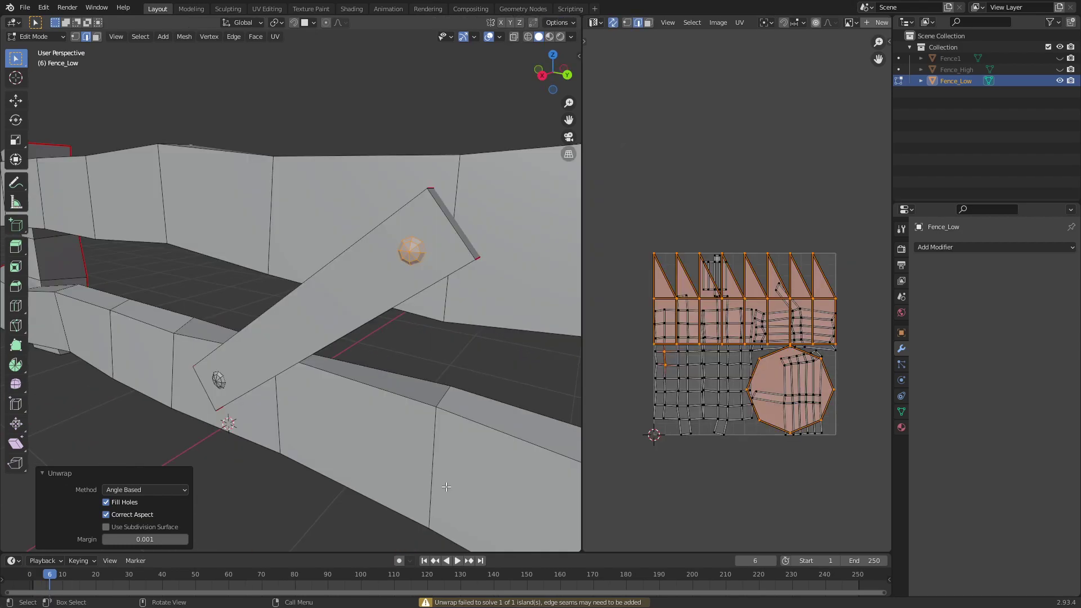
pyautogui.scroll(4, 463, 314)
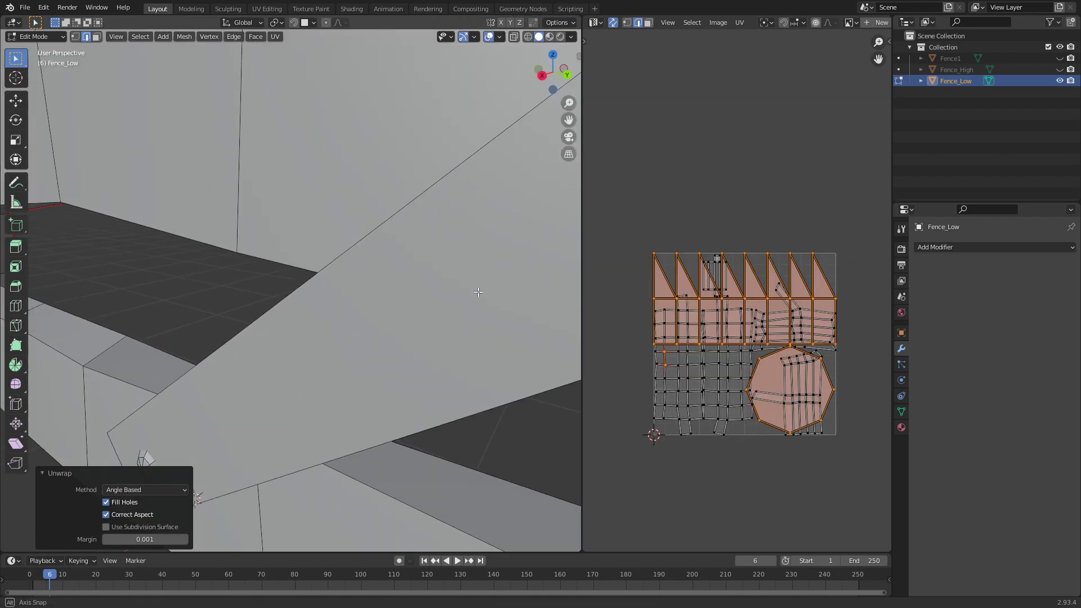
# Delete the hidden octagonal back face of the bolt and unwrap the whole Fence_Low mesh again with the Angle Based method
pyautogui.moveTo(462, 314); pyautogui.dragTo(282, 261, button='middle')
pyautogui.press('3')
pyautogui.click(287, 263)
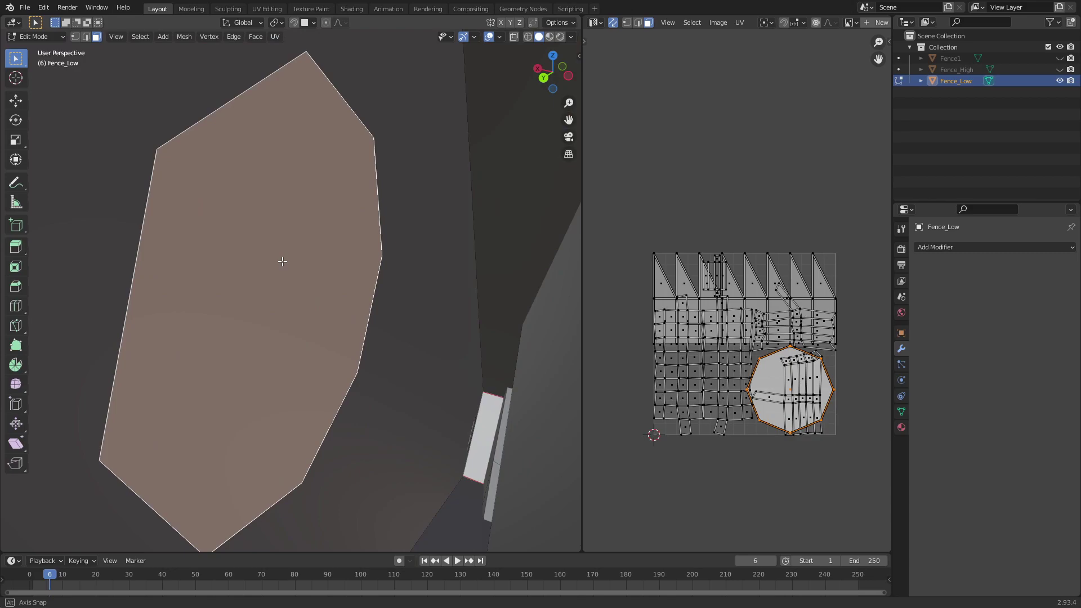
pyautogui.press('x')
pyautogui.click(282, 262)
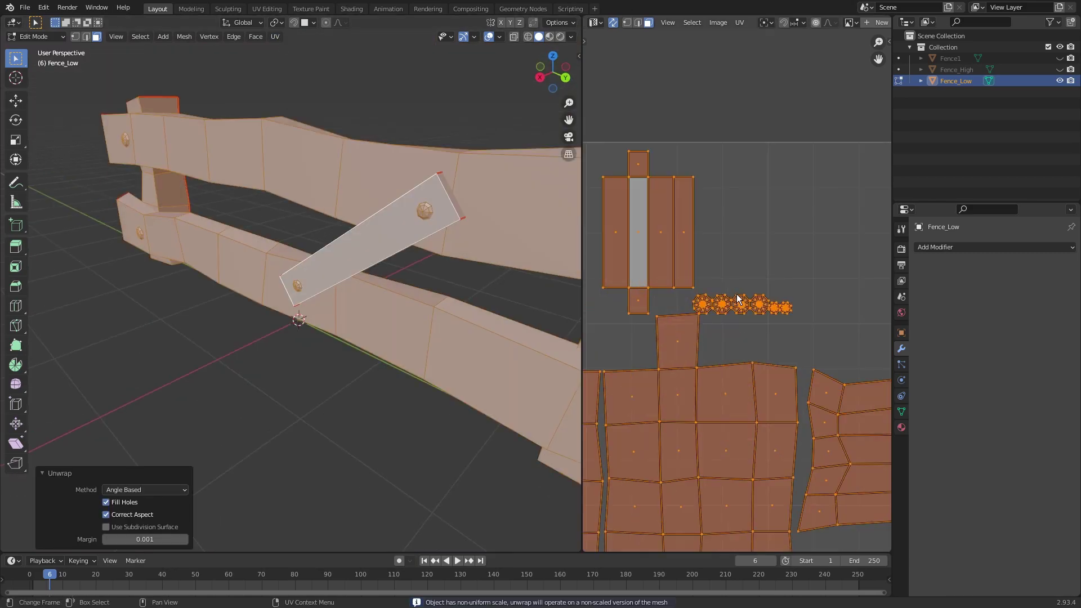
# Rearrange the UV islands of the bolts and the diagonal brace in the free space above the plank islands, with the brace beside the bolts
pyautogui.scroll(-2, 726, 303)
pyautogui.scroll(4, 725, 303)
pyautogui.press('l')
pyautogui.press('g')
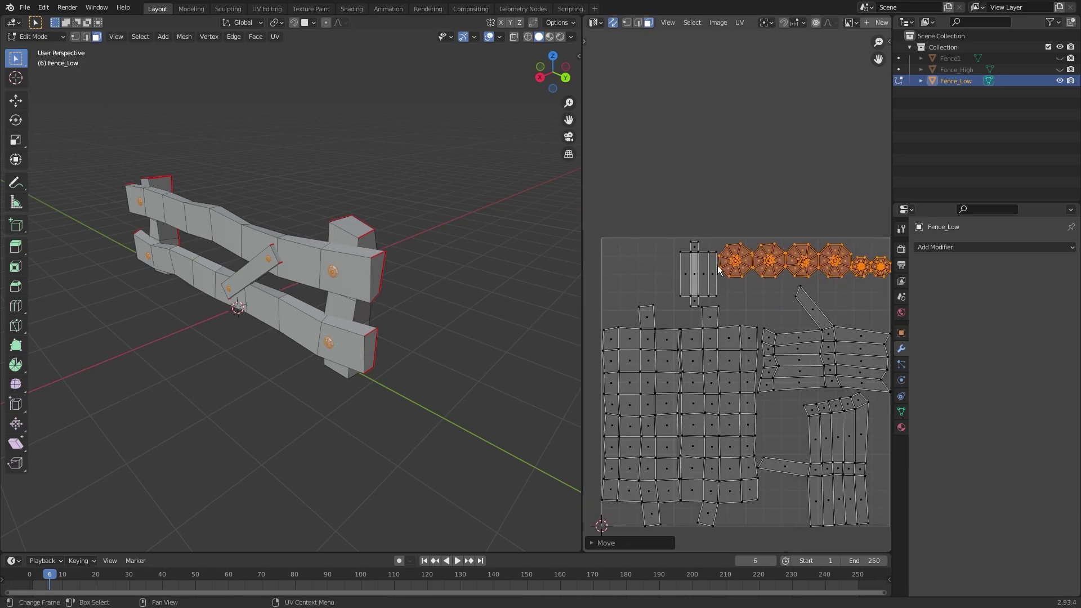
pyautogui.press('l')
pyautogui.press('r')
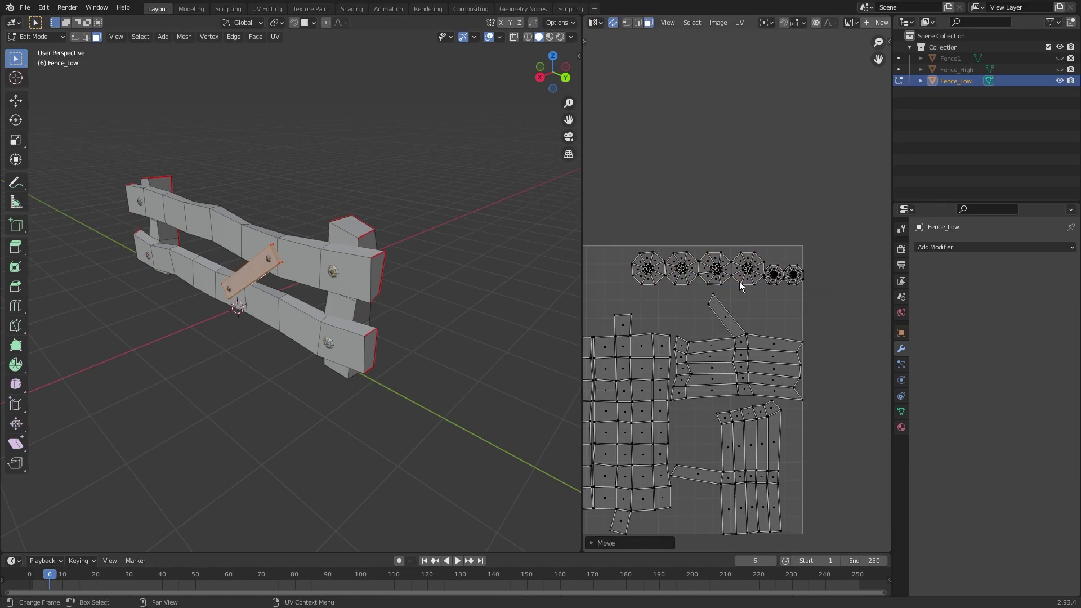
pyautogui.press('l')
pyautogui.press('g')
pyautogui.click(779, 312)
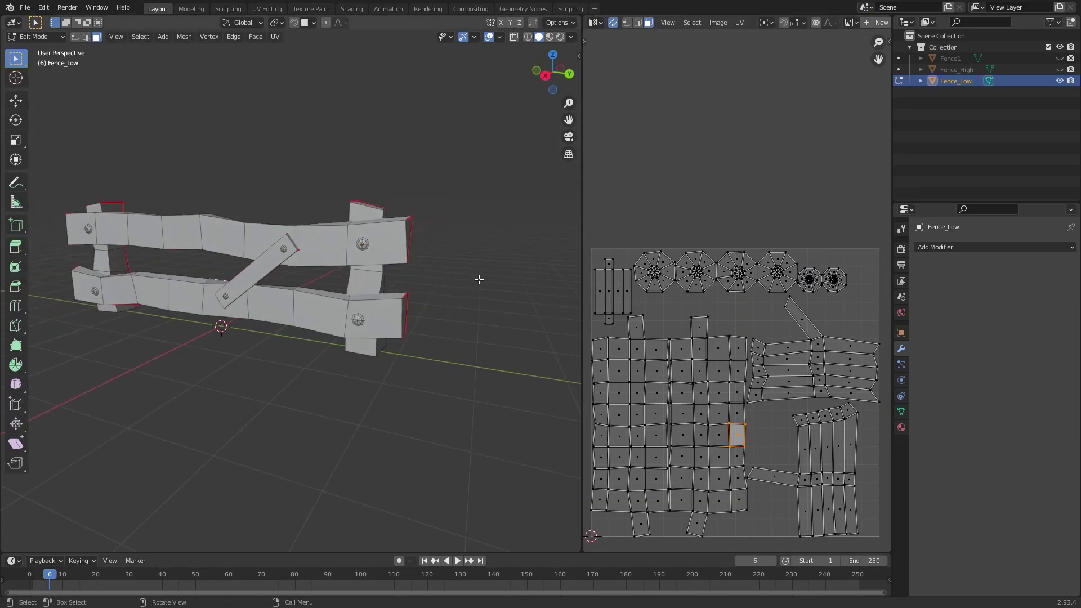
pyautogui.press('l')
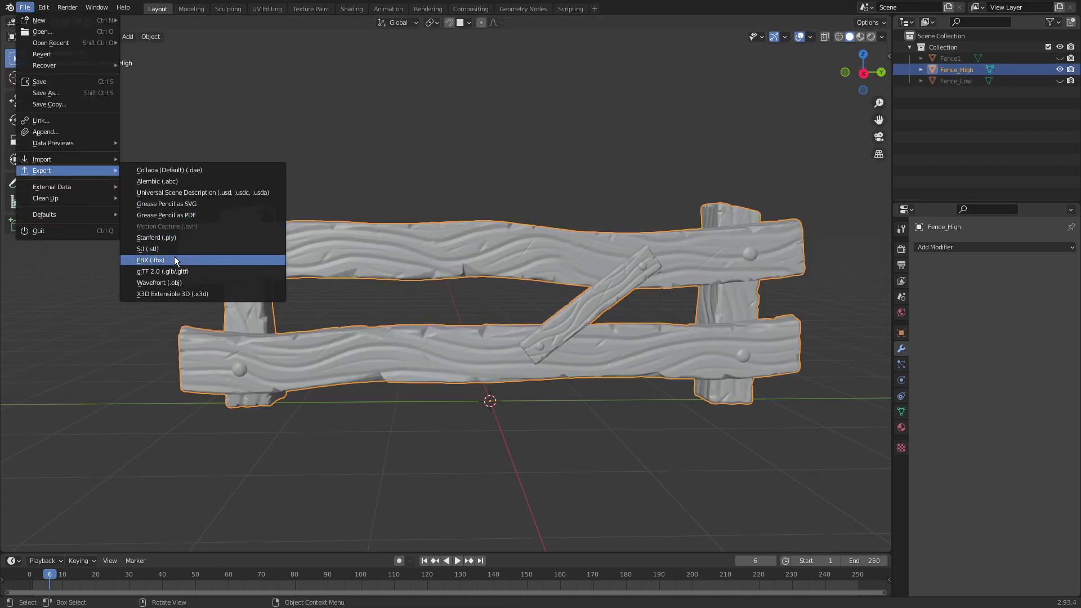
# Export only the selected Fence_High mesh as Fence_High.fbx to the Stylized Fence folder
pyautogui.click(174, 259)
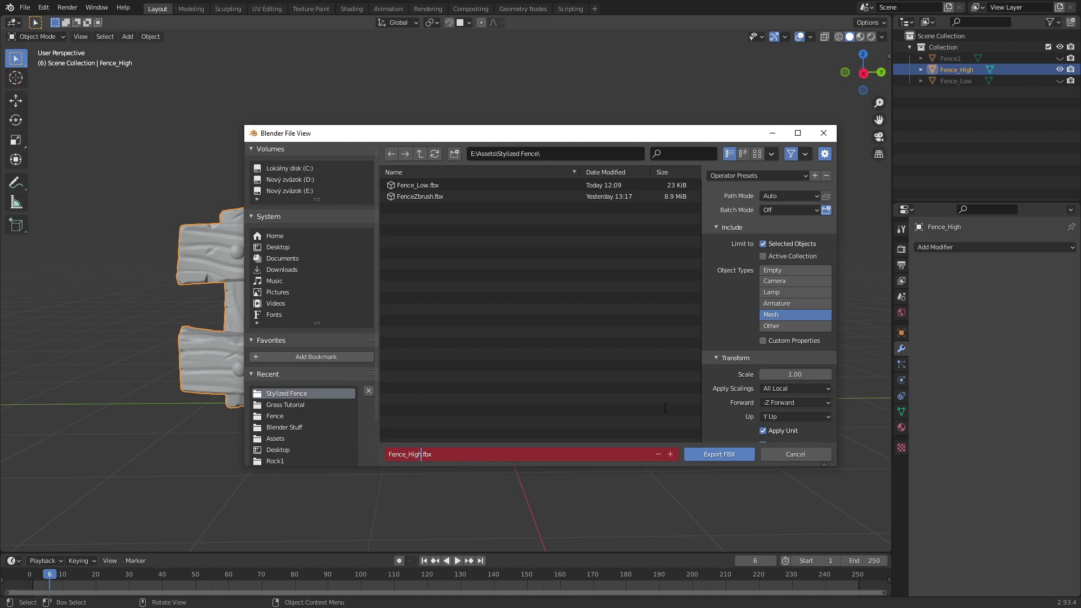
pyautogui.click(723, 454)
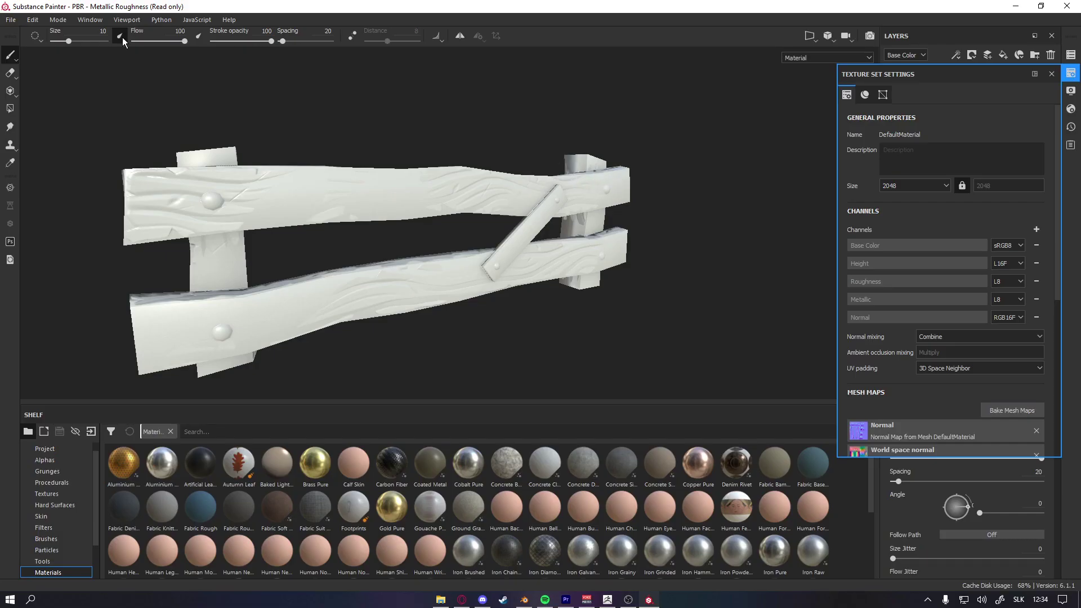
# Switch to Substance Painter and create a new project from Fence_Low.fbx with a document resolution of 2048
pyautogui.click(11, 19)
pyautogui.click(25, 30)
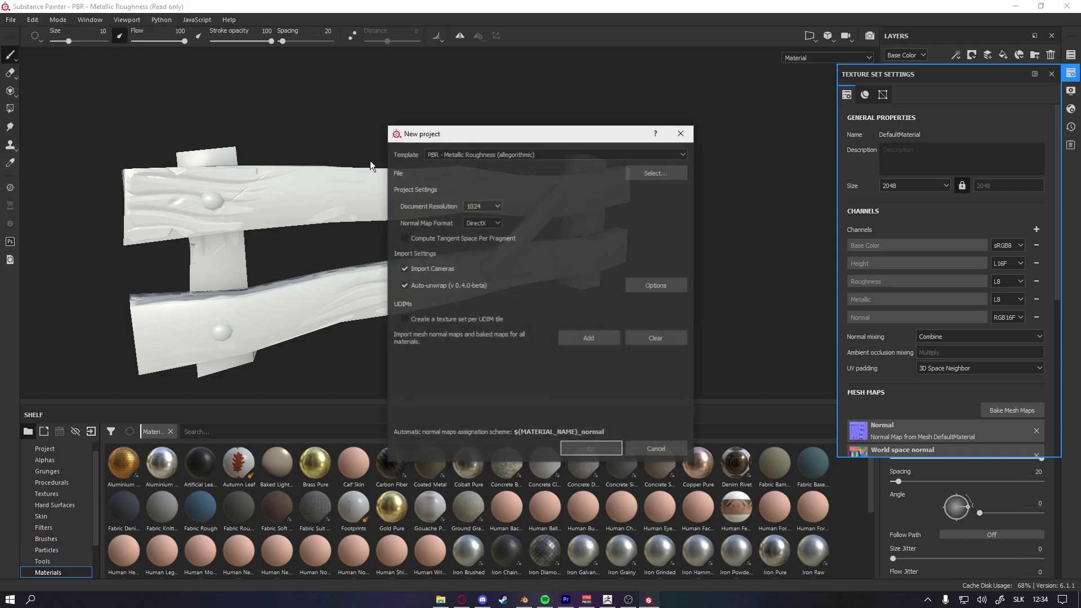
pyautogui.click(482, 206)
pyautogui.click(481, 255)
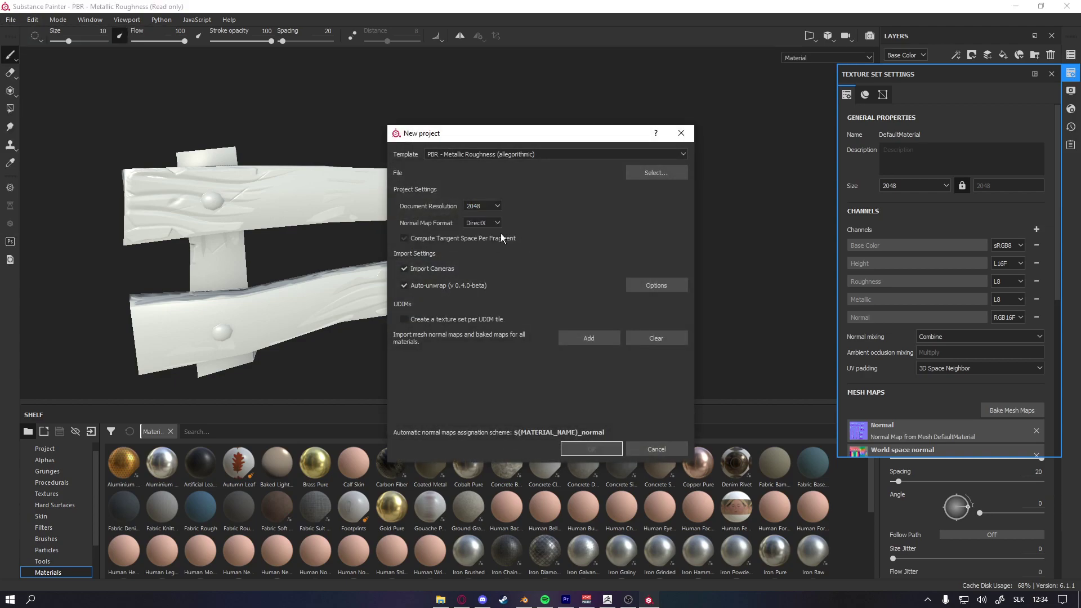
pyautogui.click(651, 173)
pyautogui.doubleClick(570, 238)
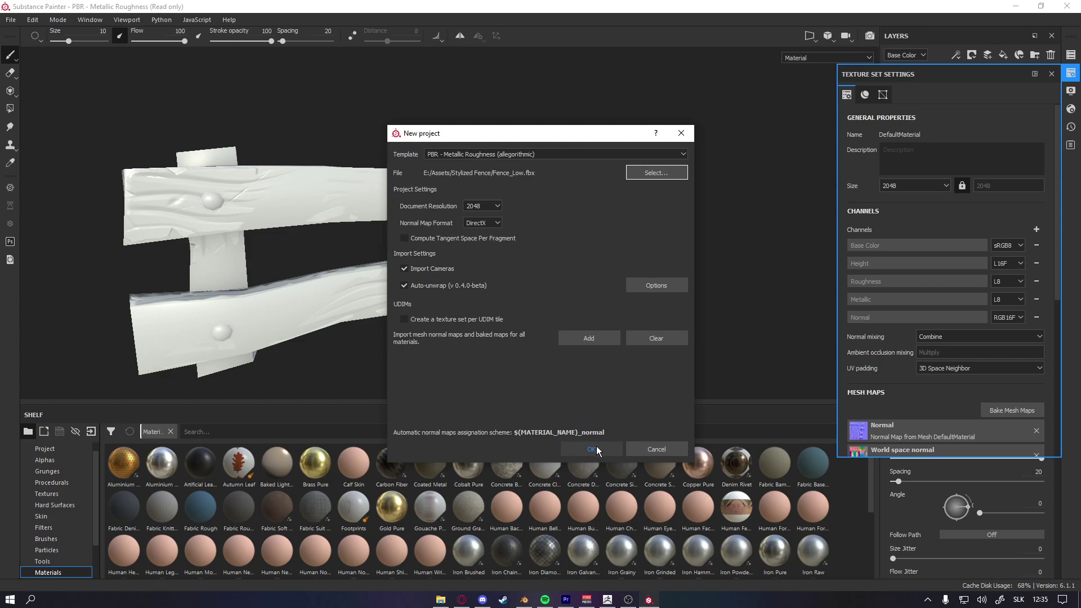
pyautogui.click(596, 446)
pyautogui.click(507, 317)
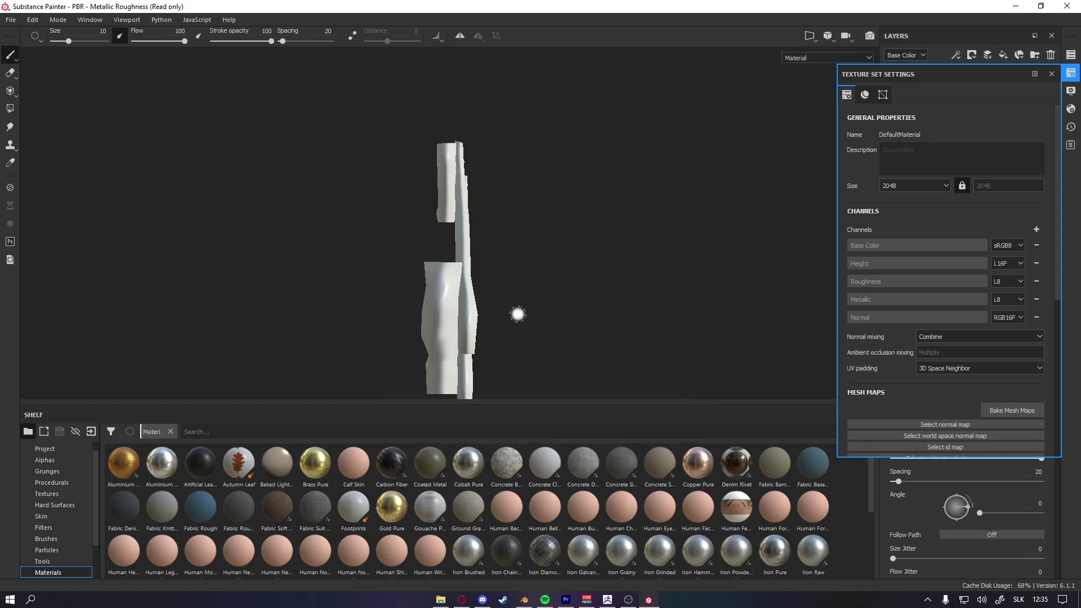
# Set up mesh map baking at output size 2048, exclude Thickness and load the Fence_High file as the high definition mesh
pyautogui.click(992, 407)
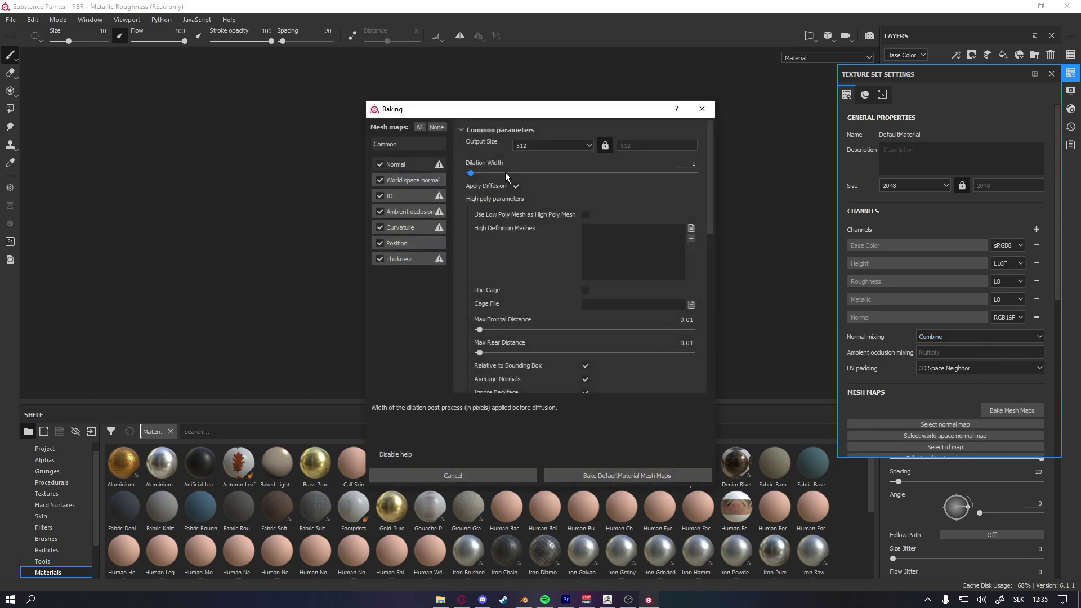
pyautogui.click(563, 146)
pyautogui.click(535, 200)
pyautogui.click(380, 259)
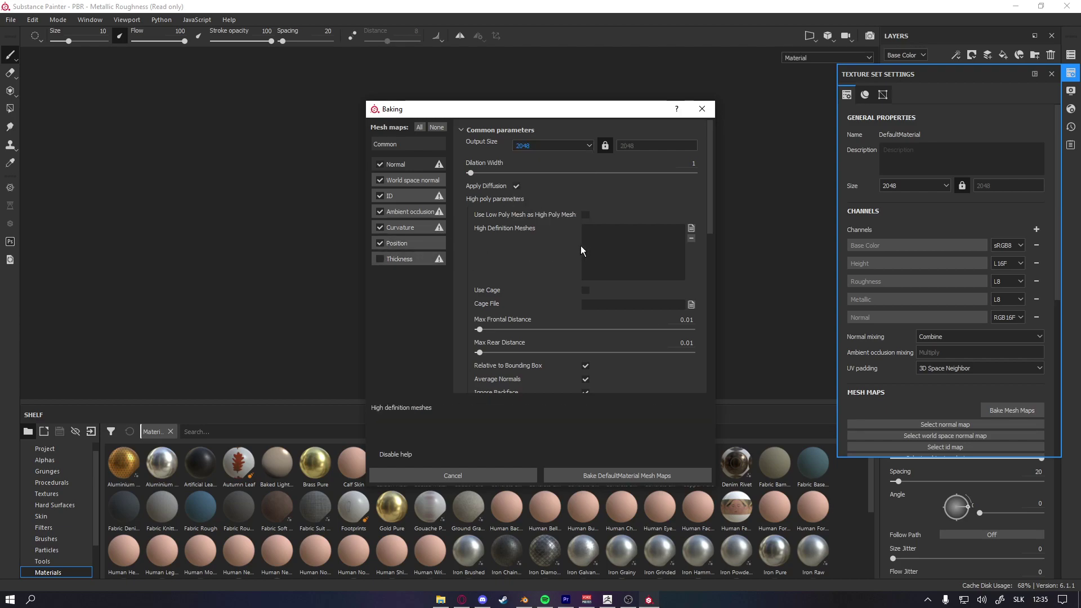
pyautogui.click(691, 228)
pyautogui.doubleClick(536, 201)
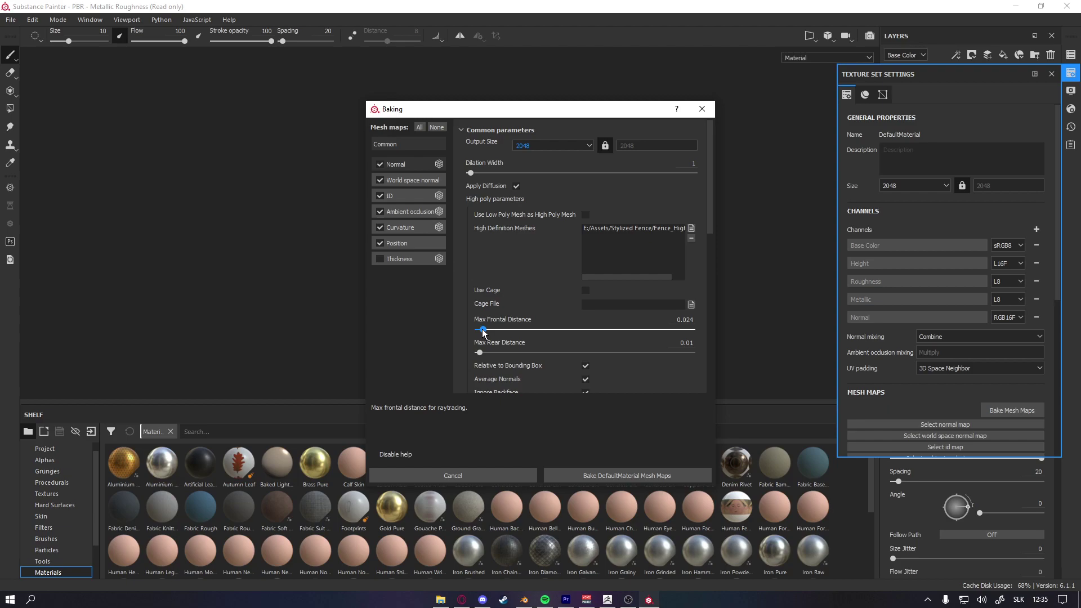
# Bake the mesh maps with max frontal and rear distances of 0.024, Subsampling 2x2 antialiasing and Match set to Always
pyautogui.scroll(-3, 482, 333)
pyautogui.click(600, 323)
pyautogui.click(600, 332)
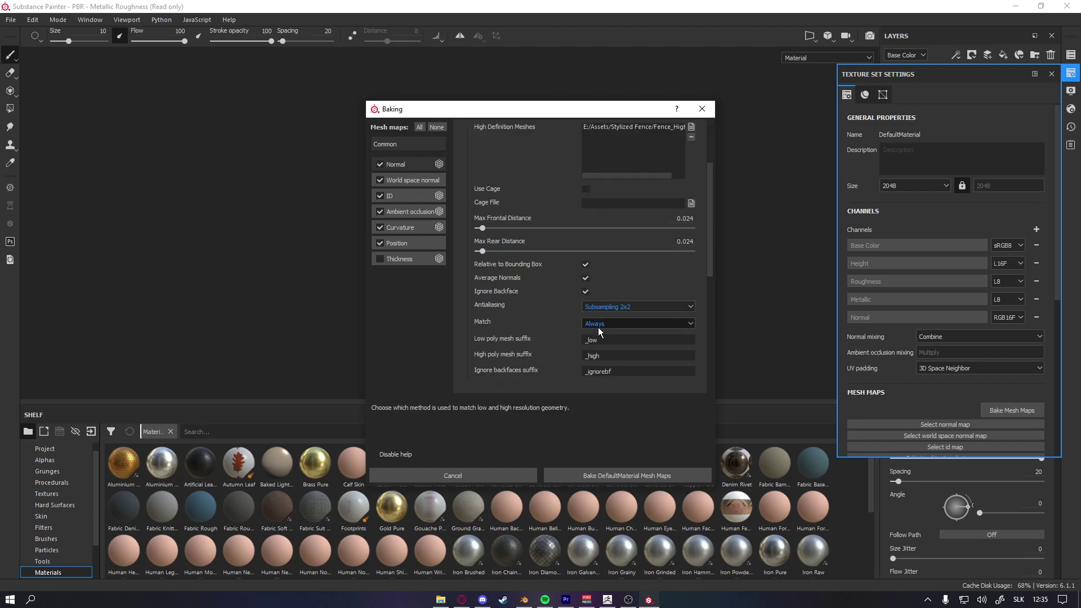
pyautogui.click(650, 471)
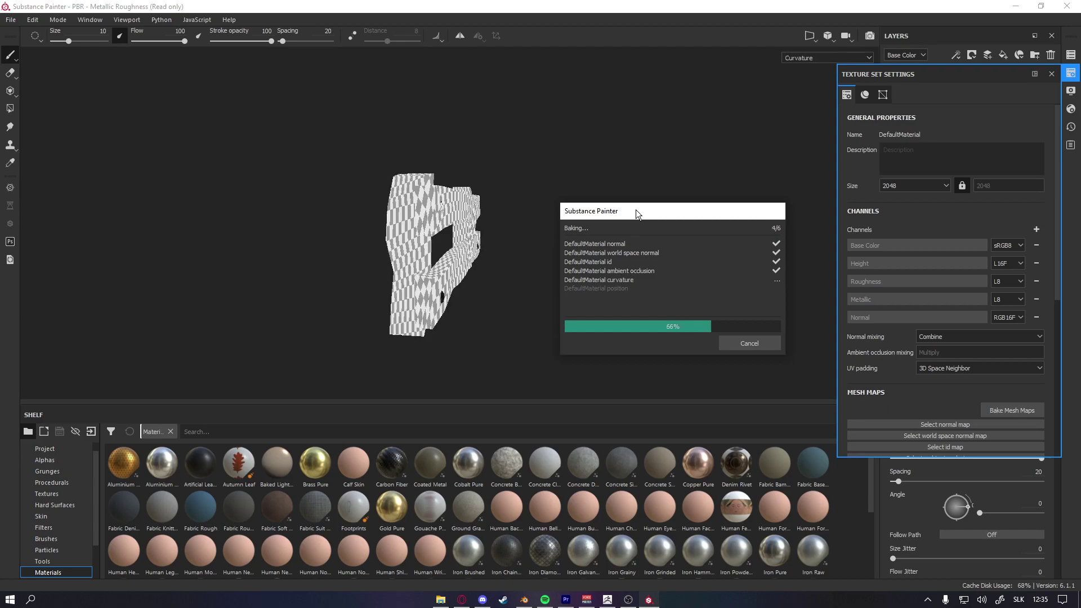
# Add a brown fill layer named Base Color with roughness 0.581 and create a layer group for the wood
pyautogui.click(1002, 55)
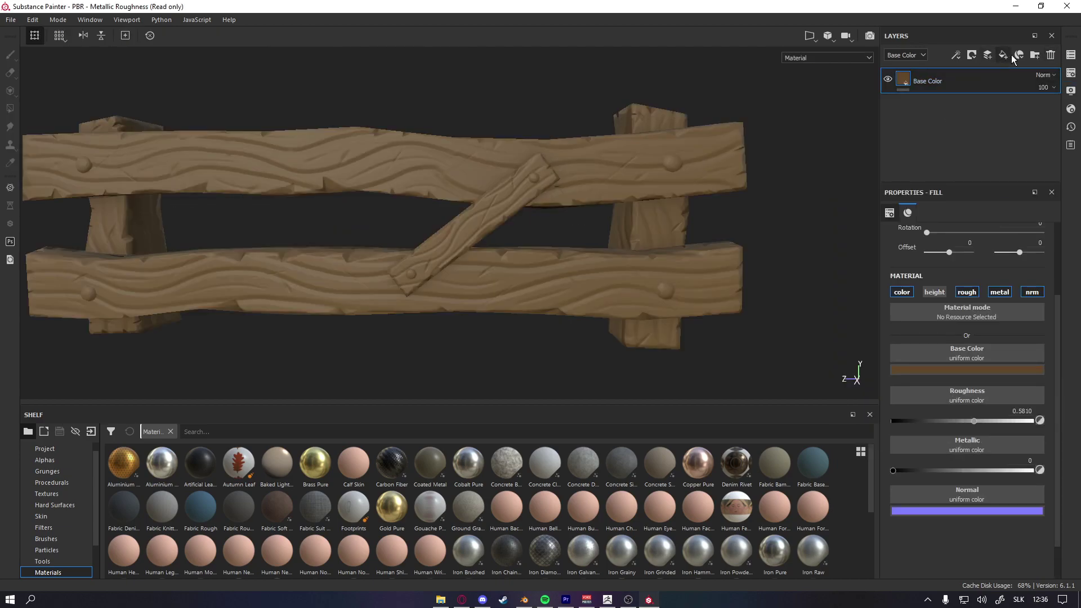
pyautogui.click(1034, 55)
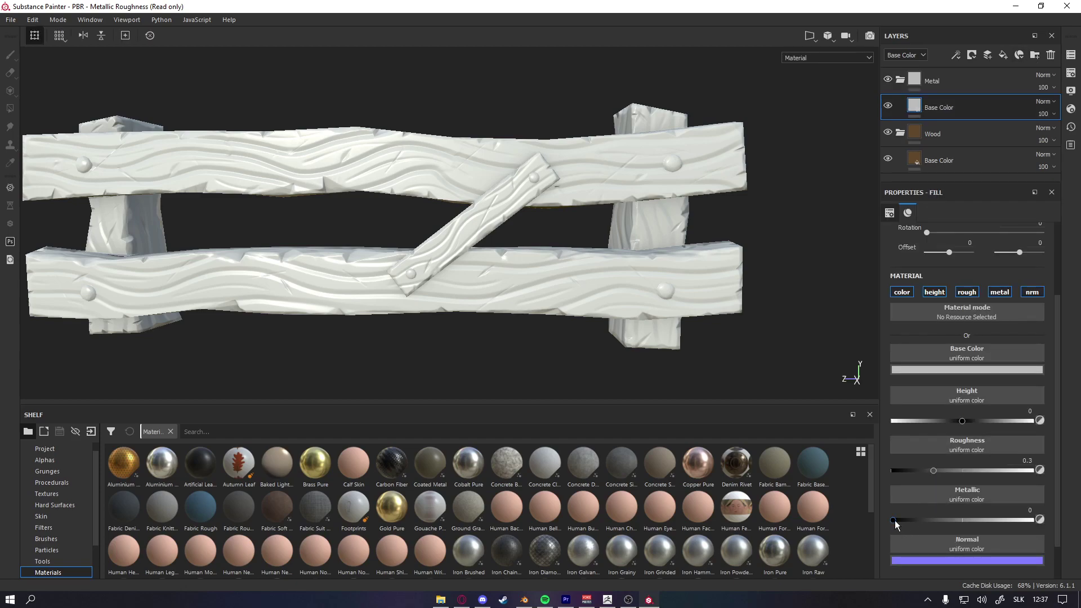
# Give the Metal group's Base Color layer a darker grey, metallic 1 and roughness of about 0.48
pyautogui.moveTo(894, 520); pyautogui.dragTo(1031, 520)
pyautogui.click(959, 470)
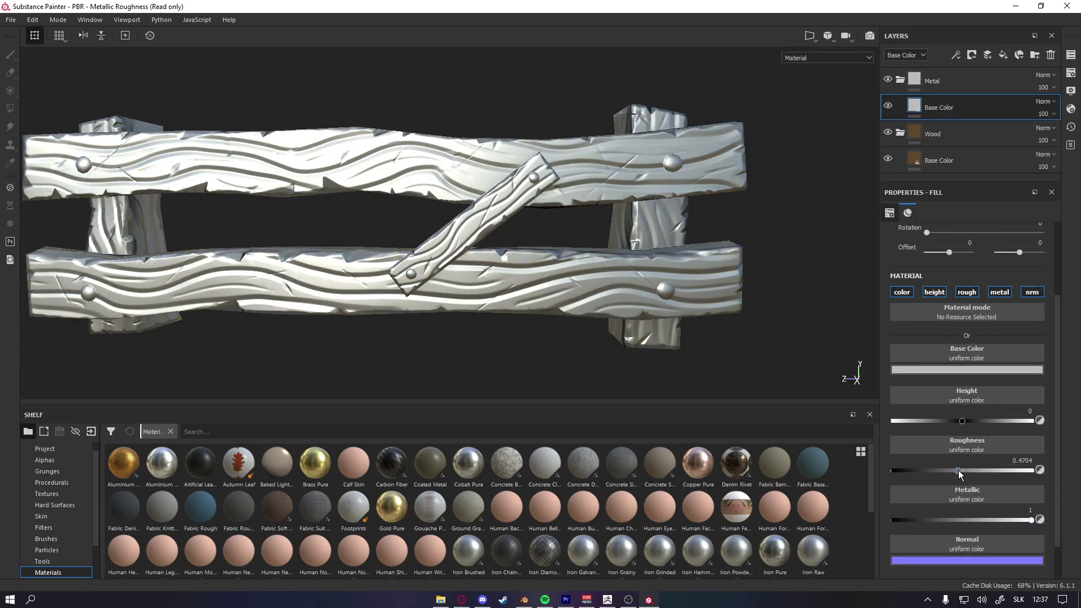
pyautogui.click(968, 370)
pyautogui.moveTo(939, 428); pyautogui.dragTo(907, 437)
pyautogui.click(1043, 335)
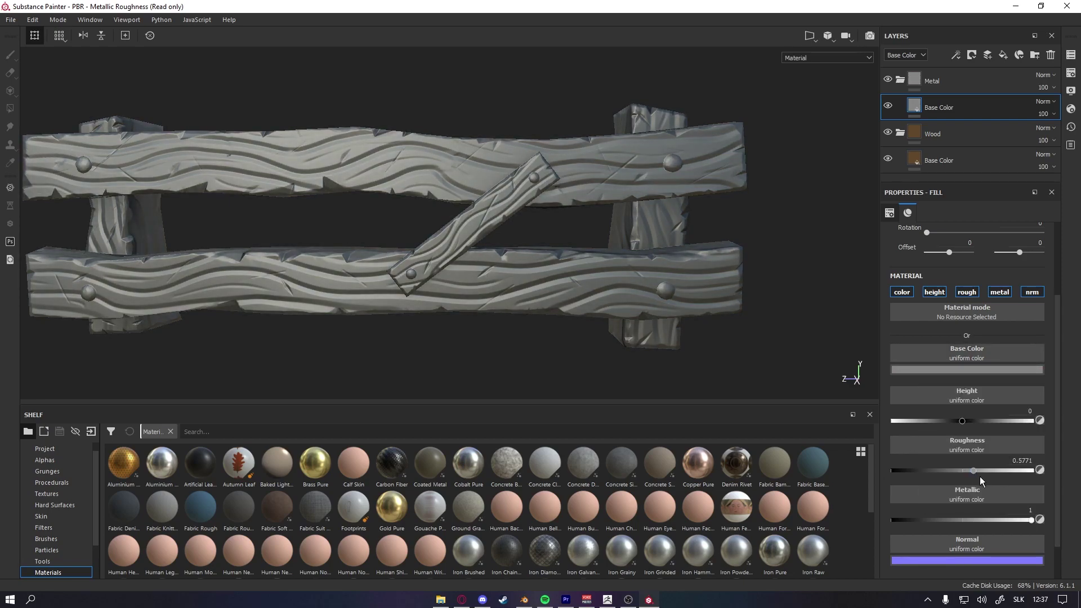
pyautogui.moveTo(979, 470); pyautogui.dragTo(961, 471)
# Collapse the Metal group and add a black mask to it
pyautogui.click(901, 79)
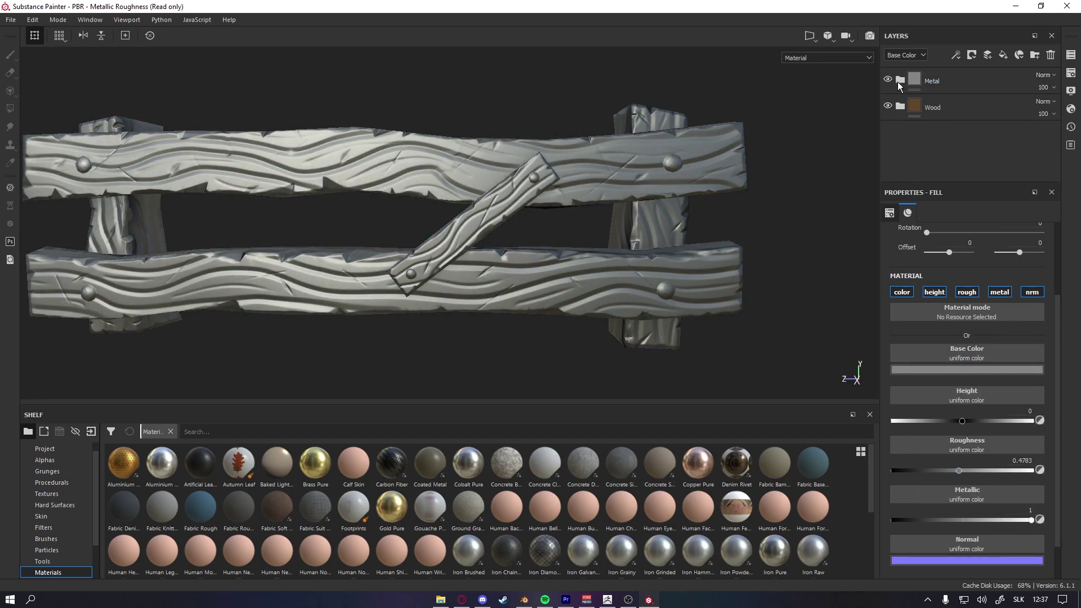
pyautogui.click(909, 79)
pyautogui.rightClick(913, 79)
pyautogui.click(932, 97)
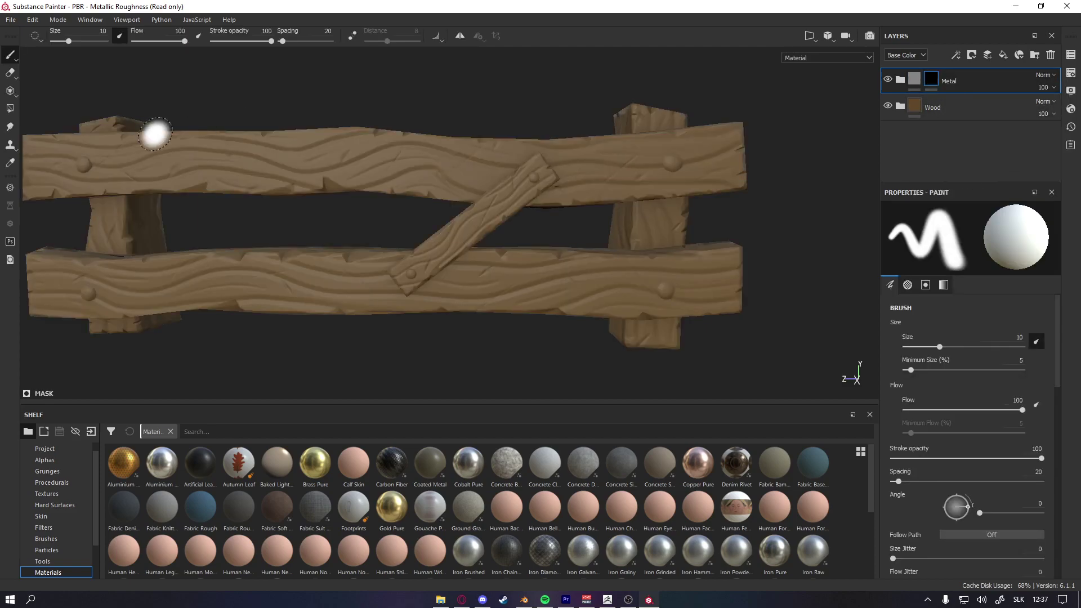
# Fill all the bolts white in the Metal group's mask using Polygon Fill in UV chunk mode
pyautogui.click(10, 108)
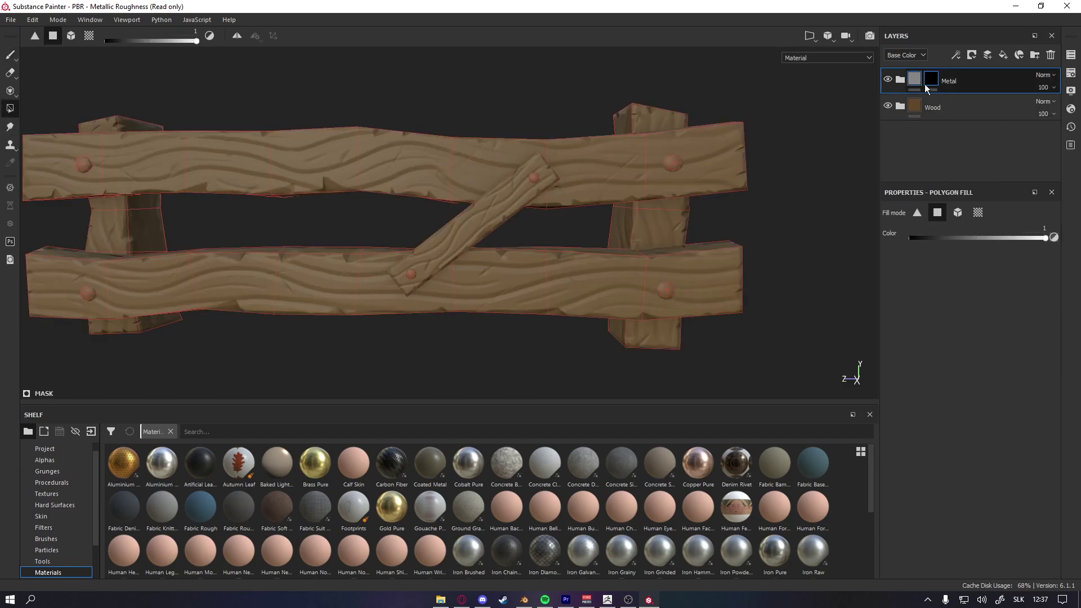
pyautogui.click(978, 213)
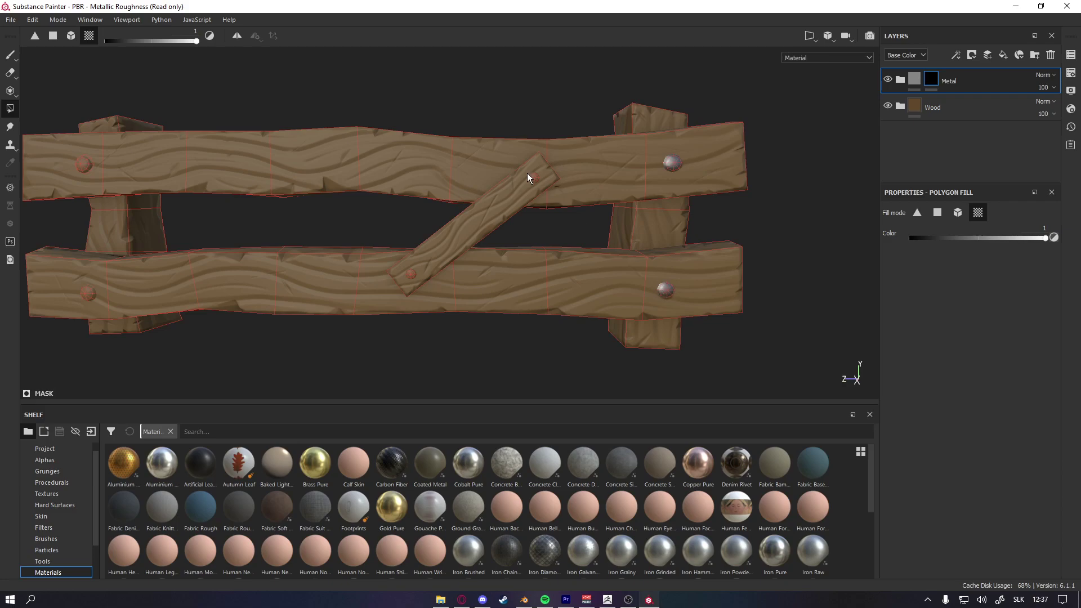
pyautogui.click(413, 273)
pyautogui.keyDown('alt'); pyautogui.moveTo(338, 220); pyautogui.dragTo(561, 212, button='middle'); pyautogui.keyUp('alt')
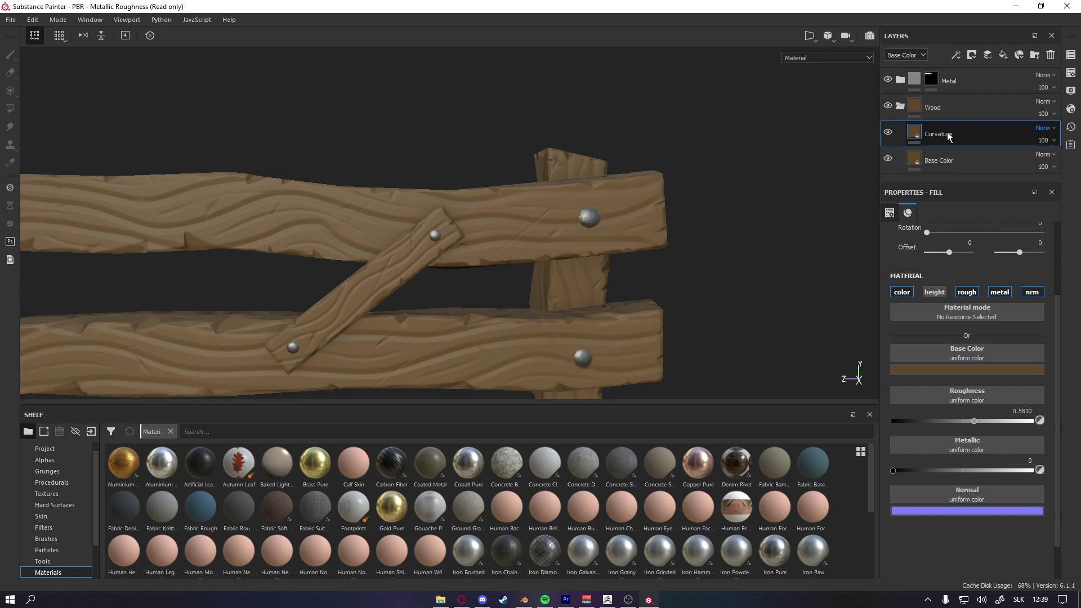
# Lighten the brown base color of the Curvature layer and add a black mask to the layer
pyautogui.click(926, 370)
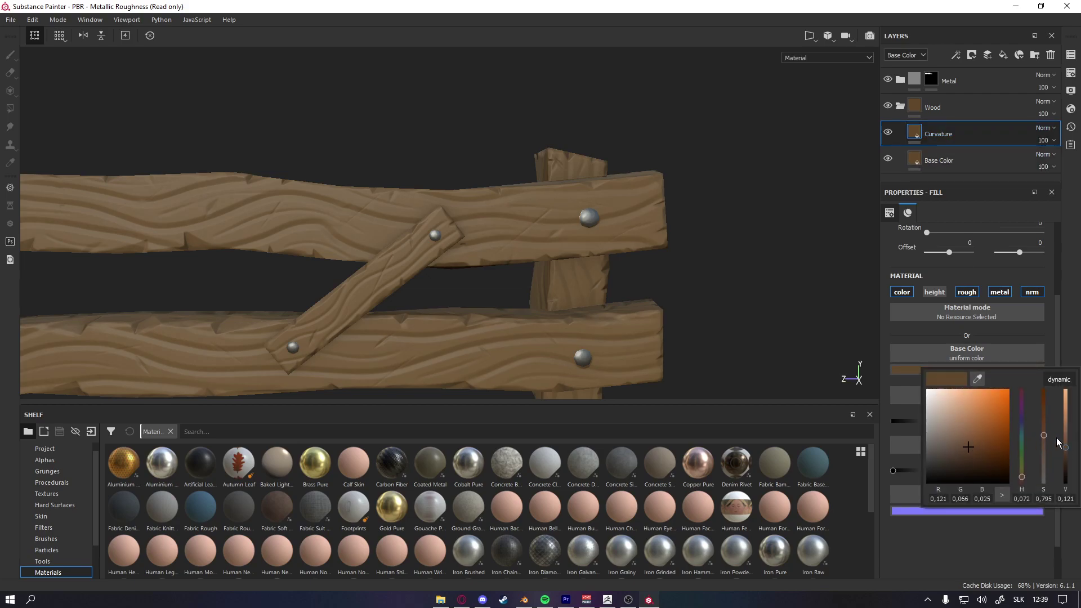
pyautogui.moveTo(1064, 449); pyautogui.dragTo(1064, 435)
pyautogui.rightClick(915, 130)
pyautogui.click(939, 149)
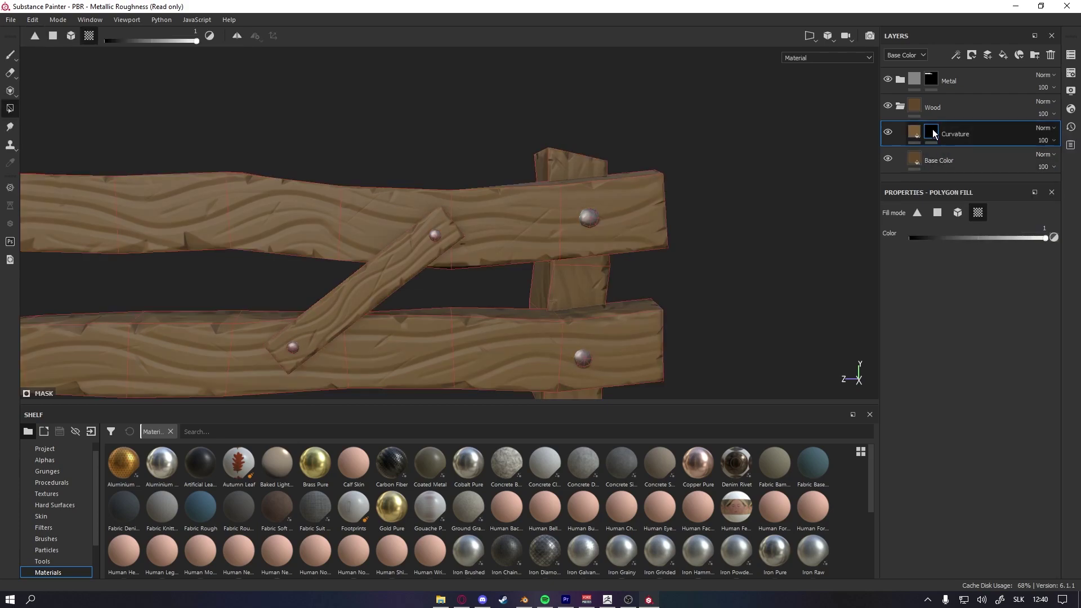
# Add a generator to the Curvature layer's mask and choose Mask Editor
pyautogui.click(12, 56)
pyautogui.rightClick(930, 135)
pyautogui.click(978, 353)
pyautogui.click(964, 235)
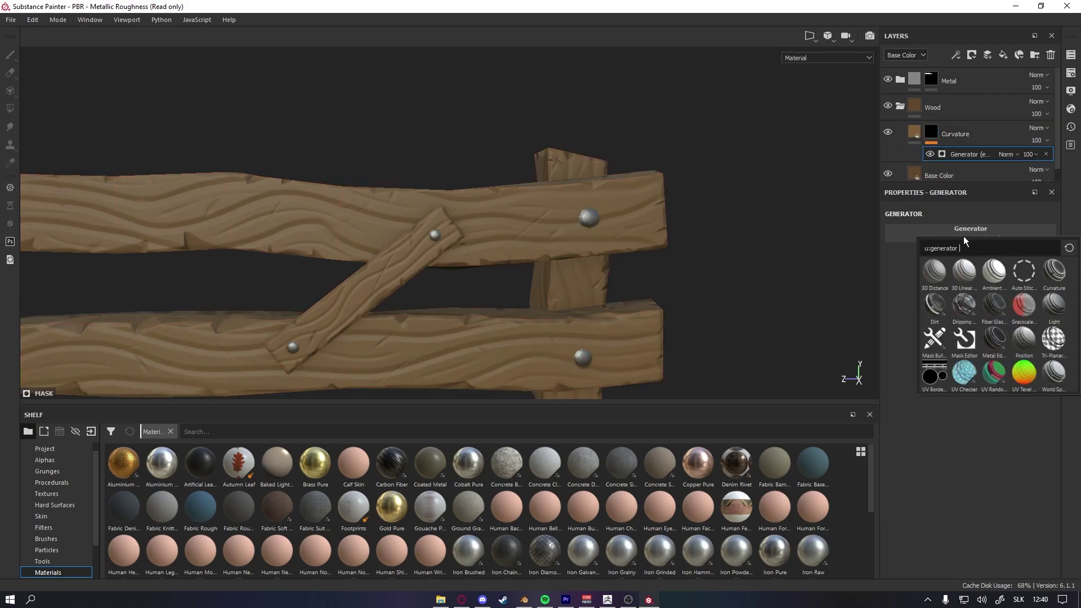
pyautogui.click(971, 339)
# Set the Mask Editor's global blur to 0, global balance to 0.66 and global contrast to 0.76
pyautogui.click(949, 283)
pyautogui.click(946, 282)
pyautogui.moveTo(910, 303)
pyautogui.mouseDown()
pyautogui.moveTo(934, 302)
pyautogui.moveTo(924, 303)
pyautogui.mouseUp()
pyautogui.moveTo(957, 350); pyautogui.dragTo(988, 350)
pyautogui.moveTo(991, 327); pyautogui.dragTo(998, 328)
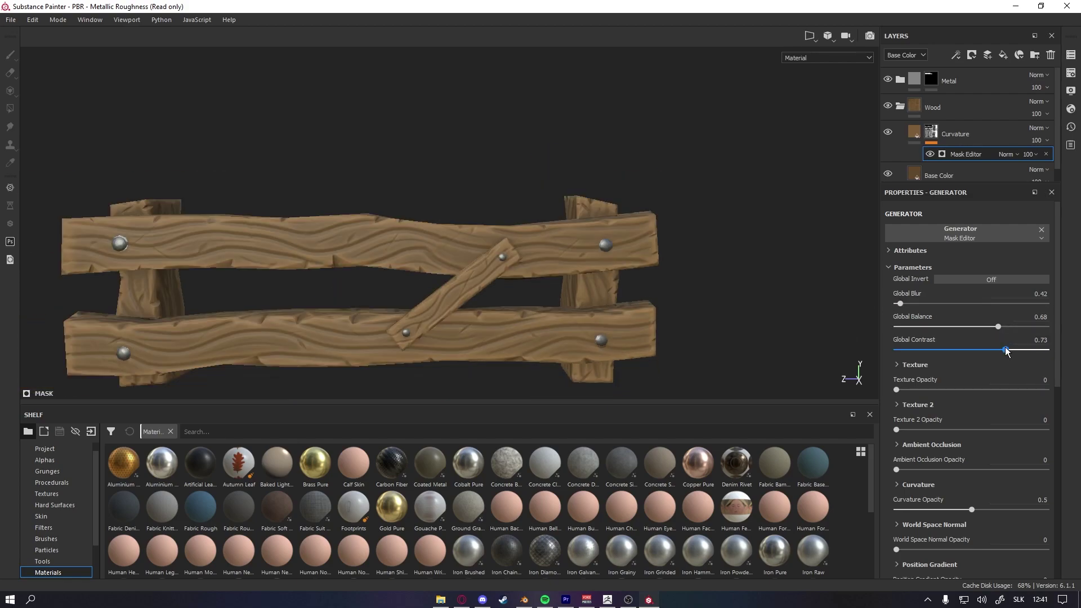
pyautogui.moveTo(999, 328)
pyautogui.mouseDown()
pyautogui.moveTo(1018, 327)
pyautogui.moveTo(1023, 350)
pyautogui.moveTo(999, 326)
pyautogui.mouseUp()
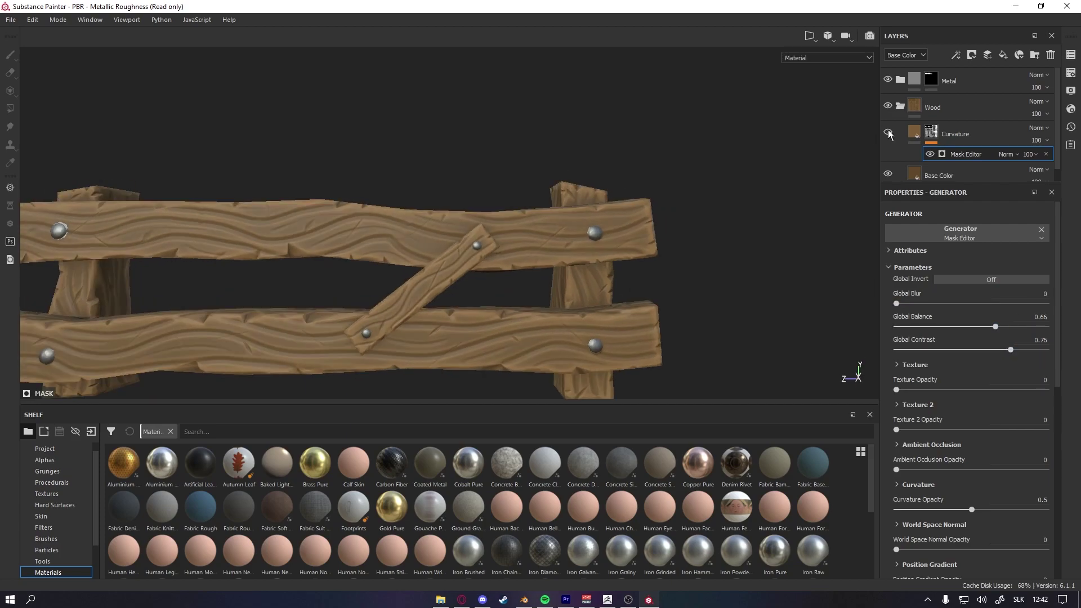
# Duplicate the Wood group's Base Color layer, move the copy above Curvature and rename it AO
pyautogui.scroll(-1, 934, 158)
pyautogui.click(957, 162)
pyautogui.hotkey('ctrl', 'd')
pyautogui.moveTo(957, 162); pyautogui.dragTo(951, 122)
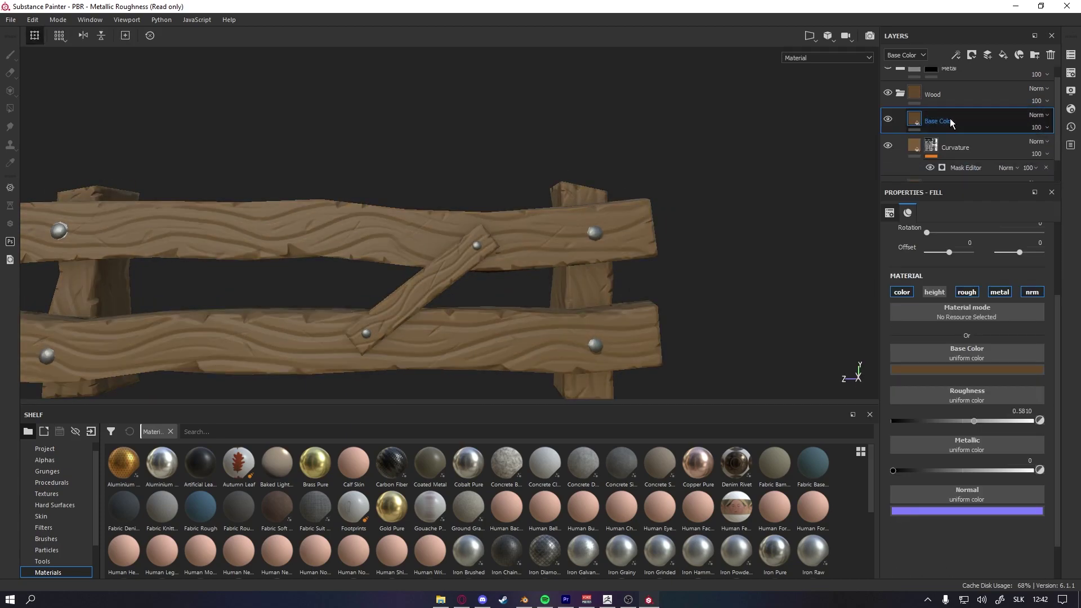
pyautogui.doubleClick(951, 120)
pyautogui.write('AO')
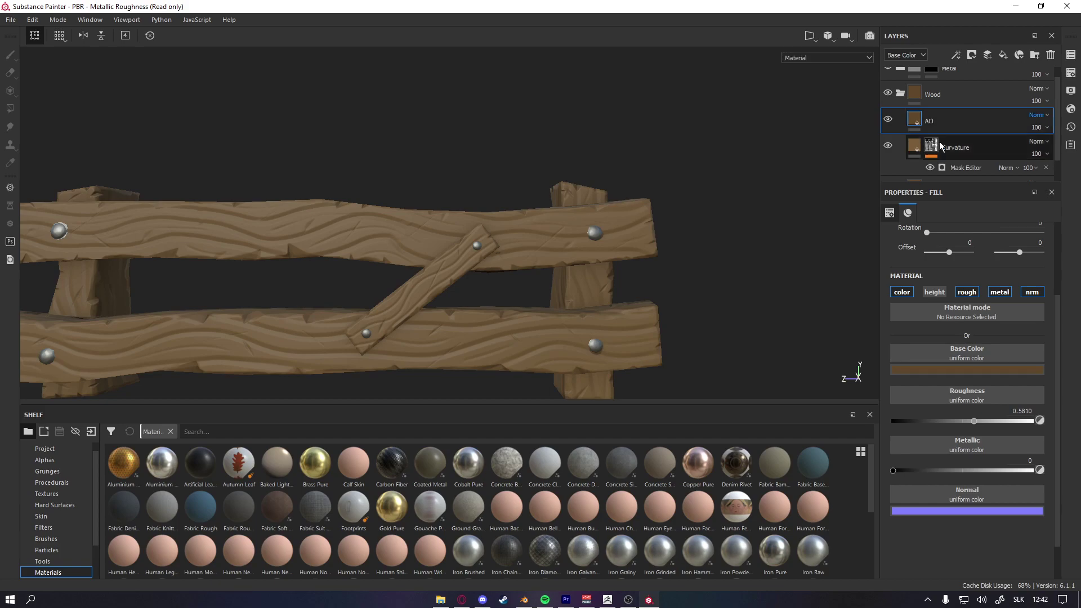
# Add a black mask to the AO layer and drive that mask with a generator
pyautogui.rightClick(935, 116)
pyautogui.click(931, 121)
pyautogui.rightClick(931, 120)
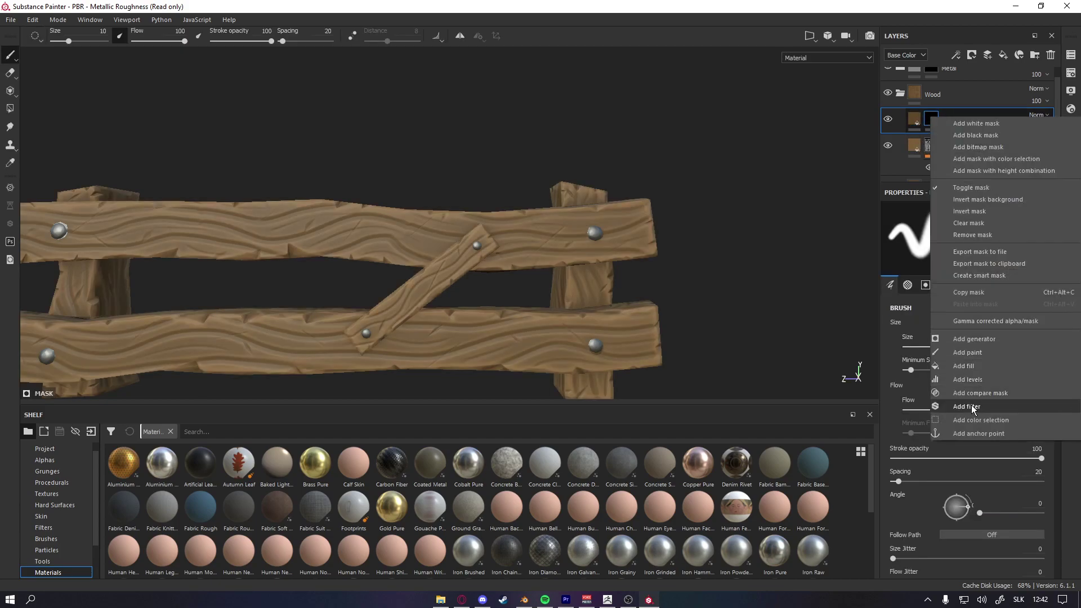
pyautogui.click(971, 404)
pyautogui.click(964, 265)
pyautogui.click(975, 278)
# Change the AO layer's base color to a dark blue and set its Ambient Occlusion generator's global balance to 0.5
pyautogui.click(914, 119)
pyautogui.click(964, 369)
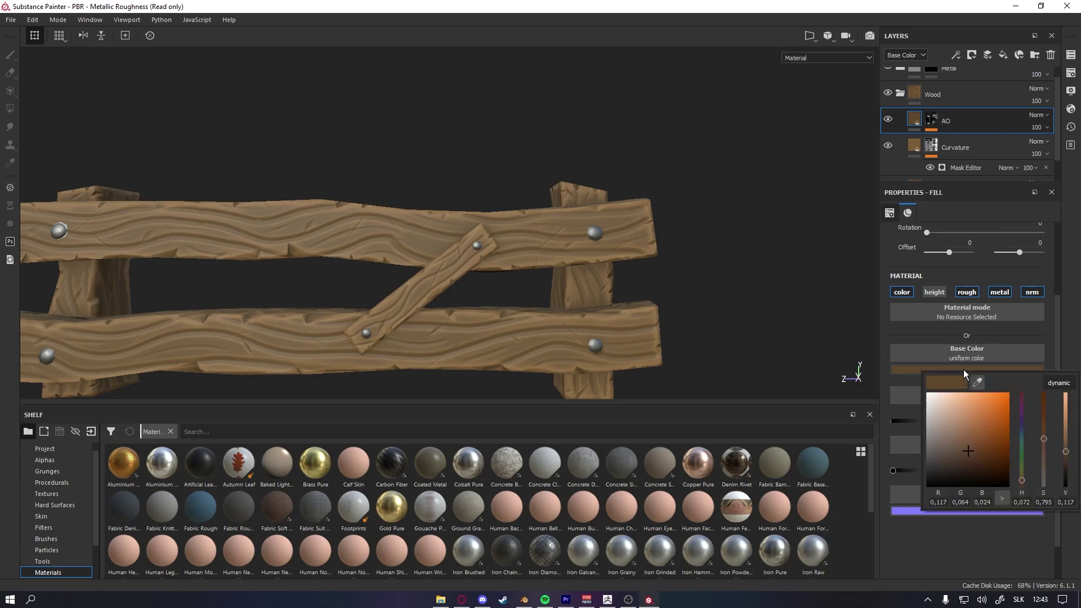
pyautogui.moveTo(968, 451); pyautogui.dragTo(1013, 479)
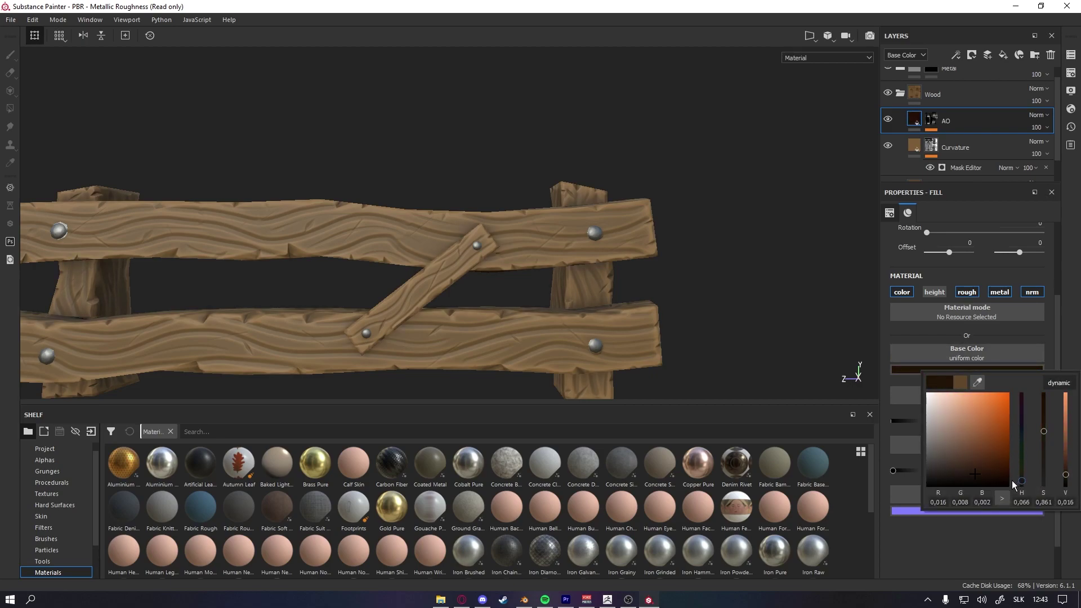
pyautogui.click(1020, 484)
pyautogui.moveTo(978, 472); pyautogui.dragTo(978, 422)
pyautogui.click(1020, 471)
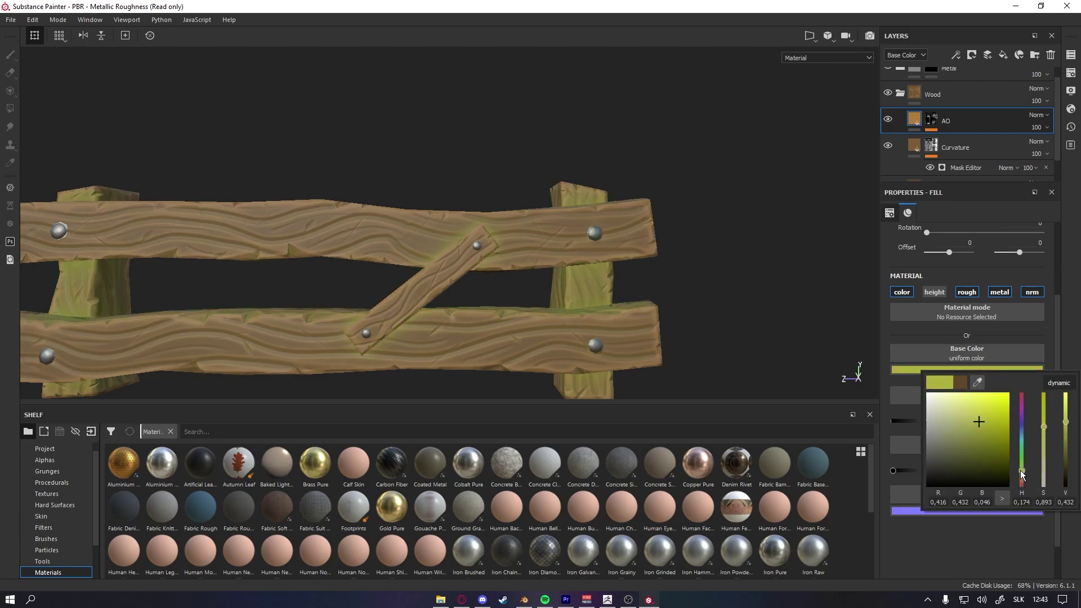
pyautogui.moveTo(1020, 471); pyautogui.dragTo(1020, 448)
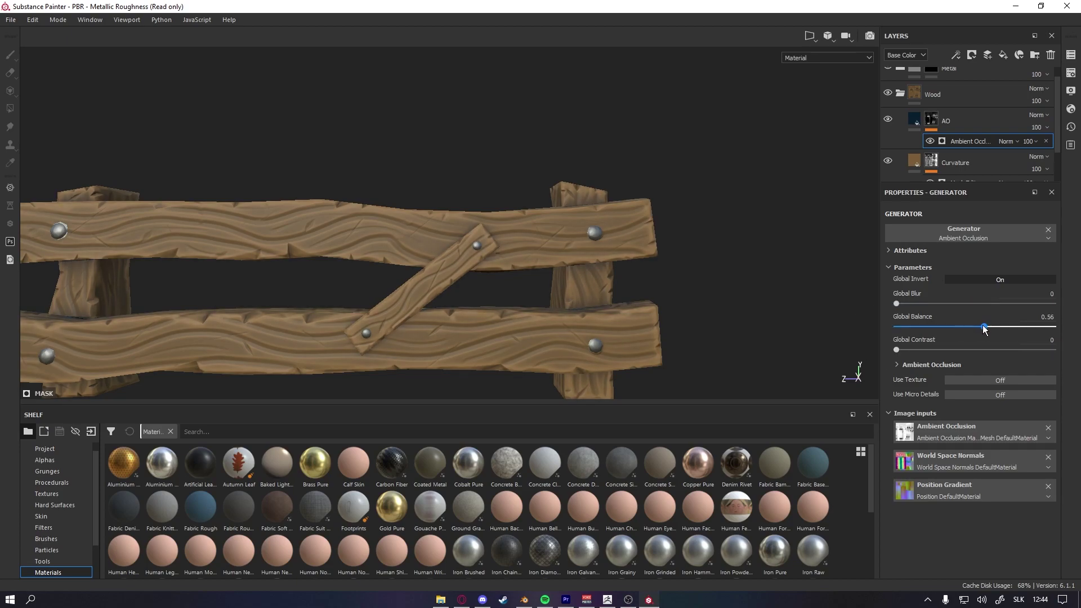
pyautogui.moveTo(974, 327); pyautogui.dragTo(975, 327)
pyautogui.keyDown('alt'); pyautogui.moveTo(649, 310); pyautogui.dragTo(802, 233, button='right'); pyautogui.keyUp('alt')
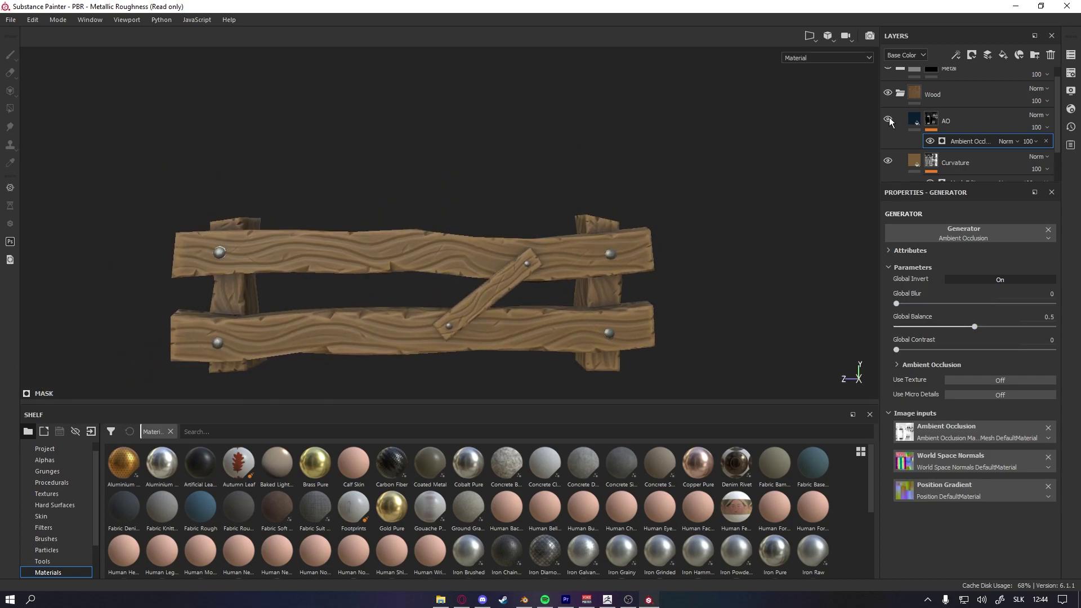
# Duplicate the Wood group's Base Color layer and rename the copy Variation1
pyautogui.scroll(-3, 968, 145)
pyautogui.click(964, 157)
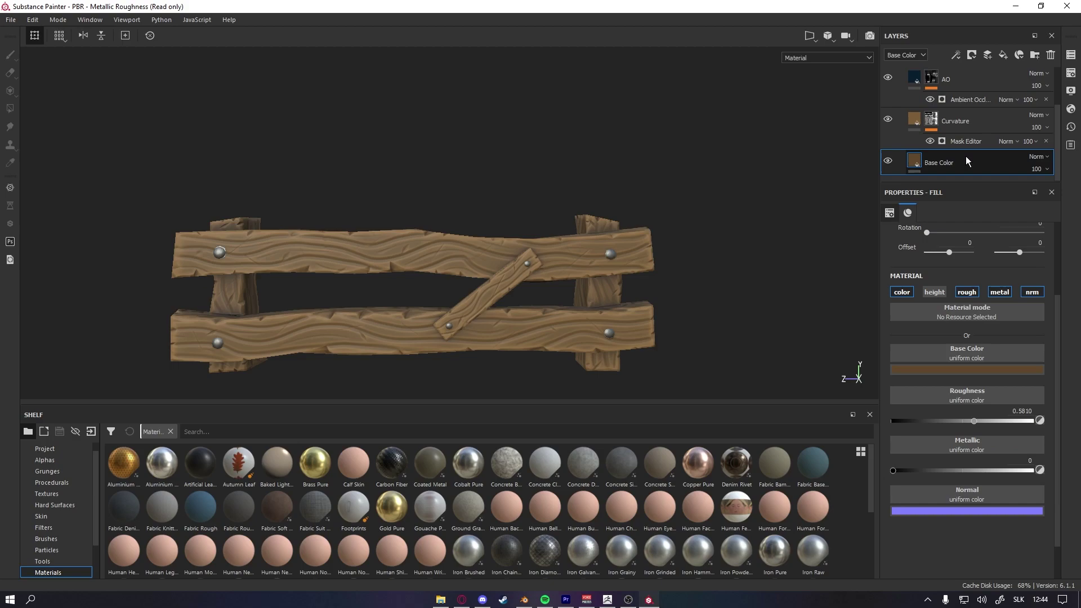
pyautogui.hotkey('ctrl', 'd')
pyautogui.scroll(-4, 955, 108)
pyautogui.moveTo(963, 143)
pyautogui.mouseDown()
pyautogui.moveTo(964, 74)
pyautogui.moveTo(965, 141)
pyautogui.mouseUp()
pyautogui.doubleClick(950, 142)
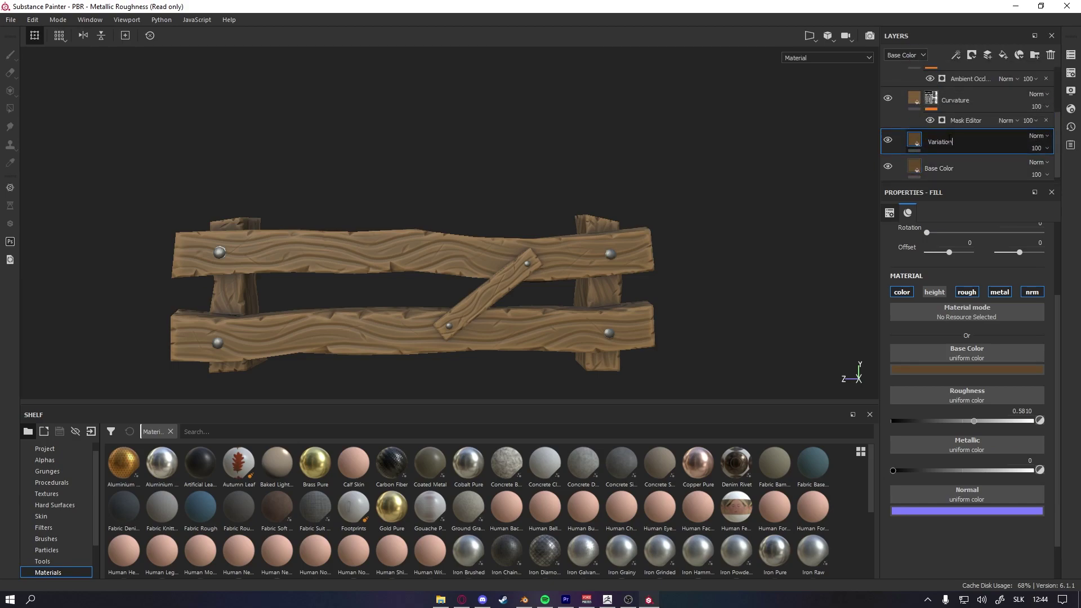
pyautogui.write('Variation1')
# Add a black mask to Variation1 and fill that mask with the Grunge Map 002 texture
pyautogui.rightClick(934, 138)
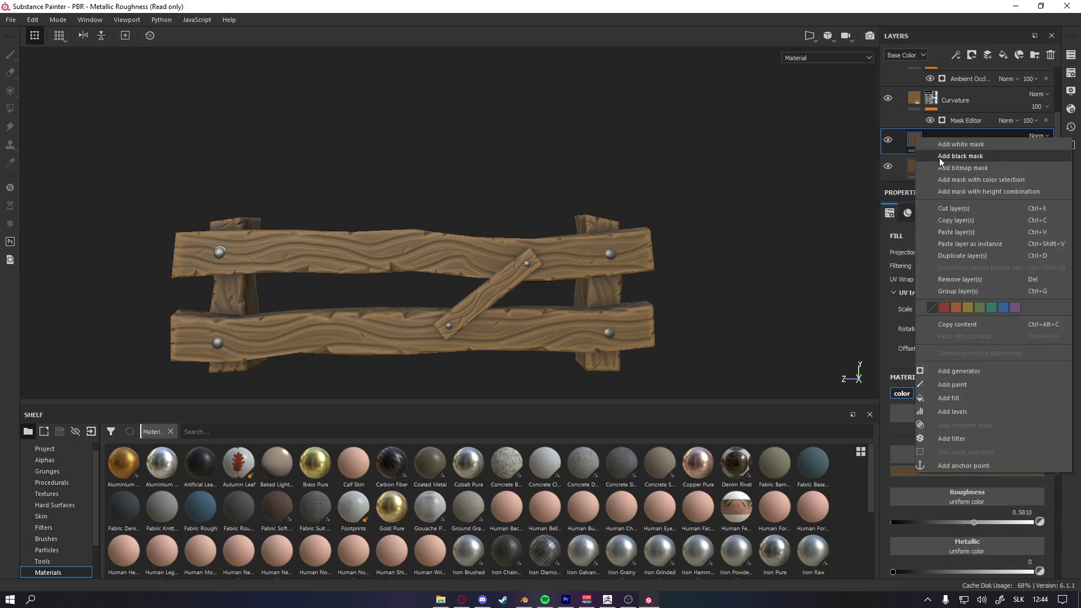
pyautogui.click(939, 157)
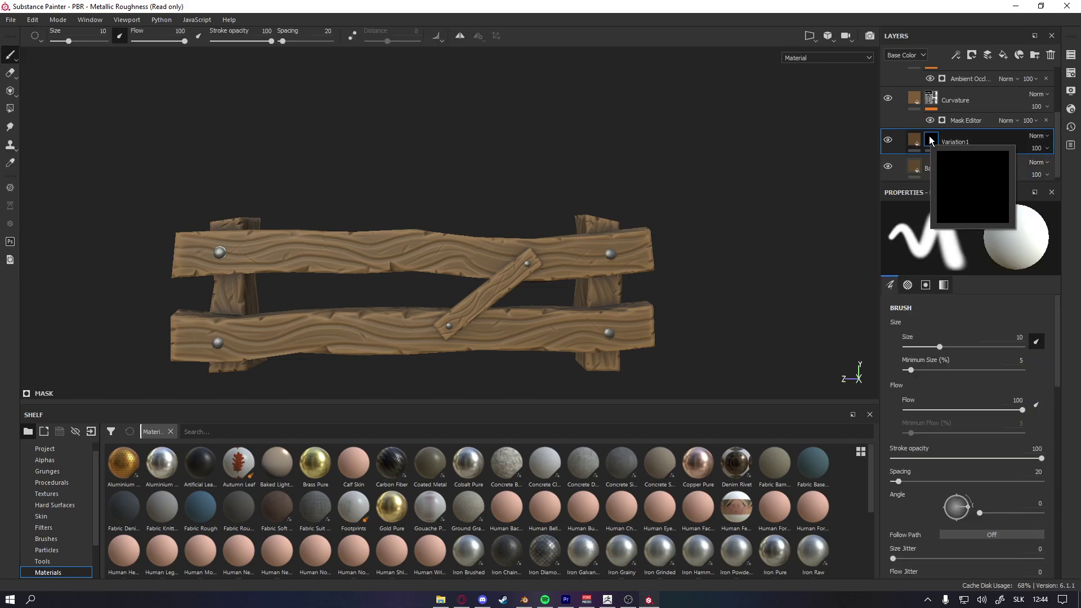
pyautogui.rightClick(931, 141)
pyautogui.click(982, 382)
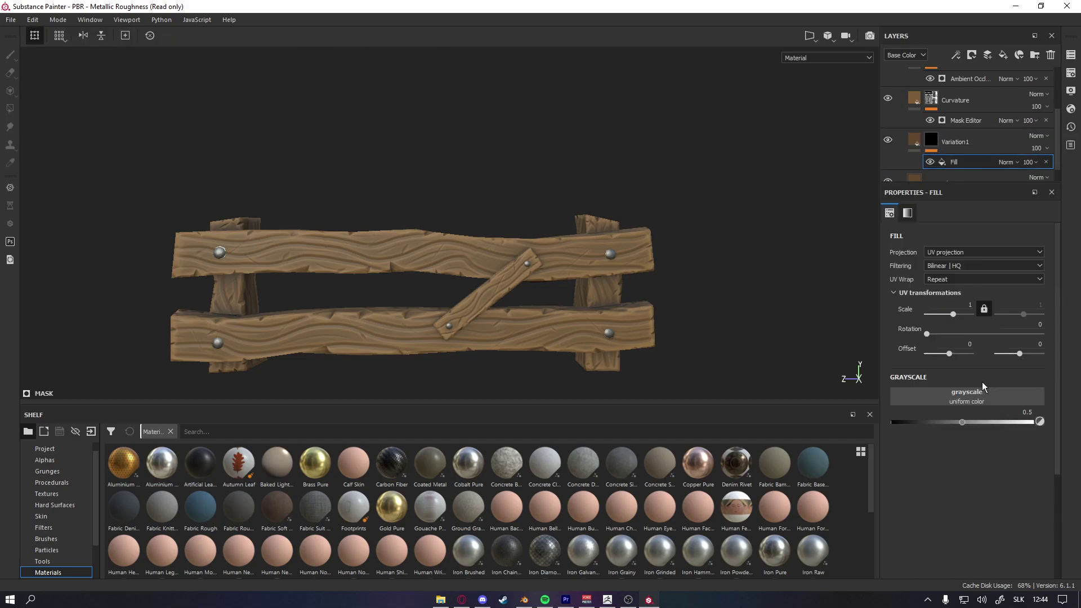
pyautogui.click(979, 392)
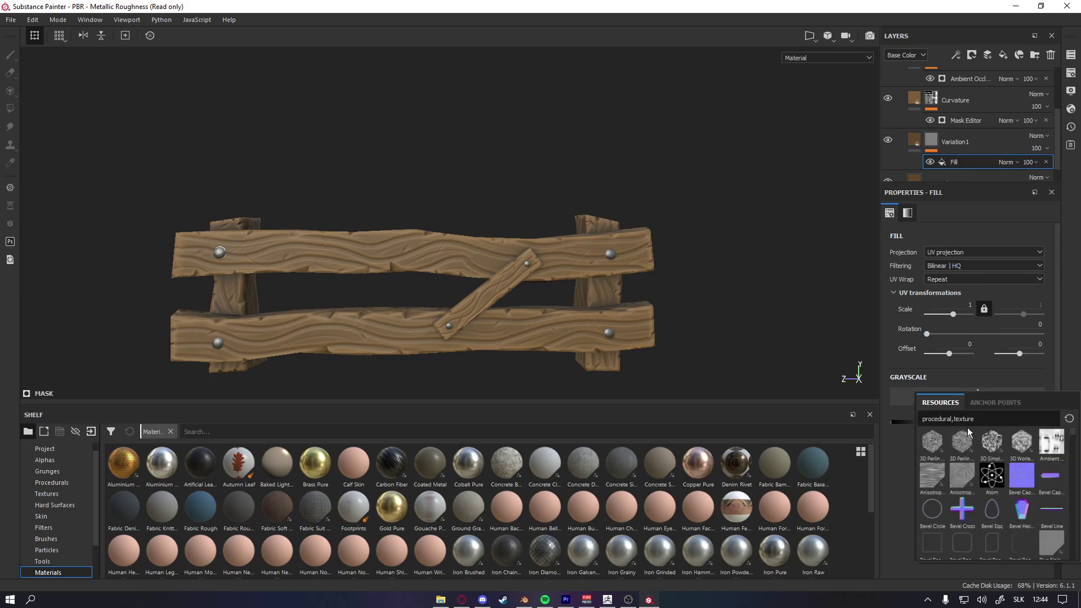
pyautogui.scroll(-10, 1008, 439)
pyautogui.moveTo(1017, 444)
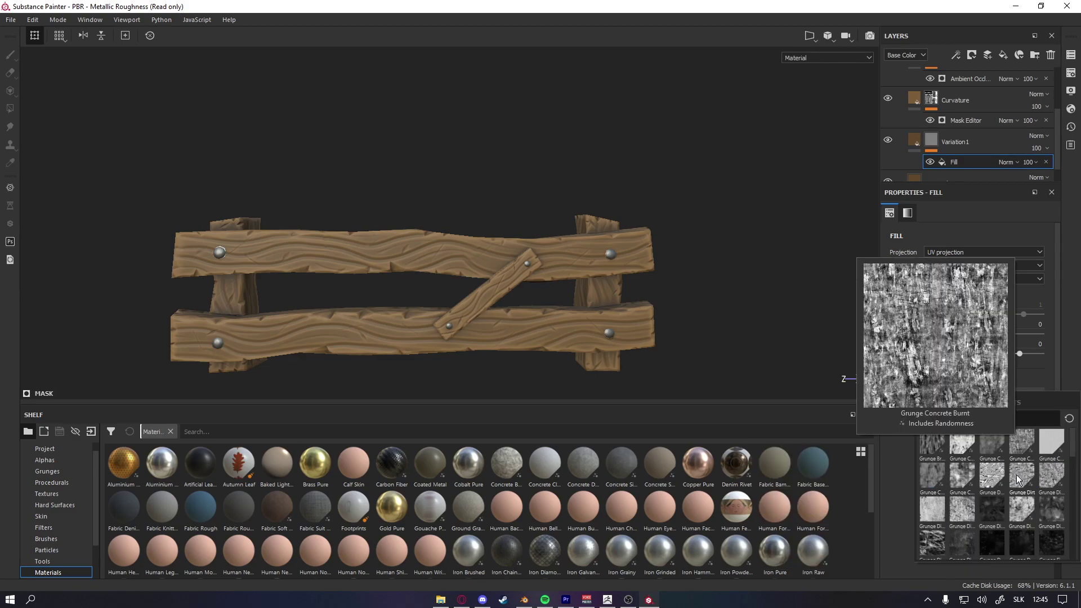
pyautogui.scroll(-3, 991, 479)
pyautogui.moveTo(961, 479)
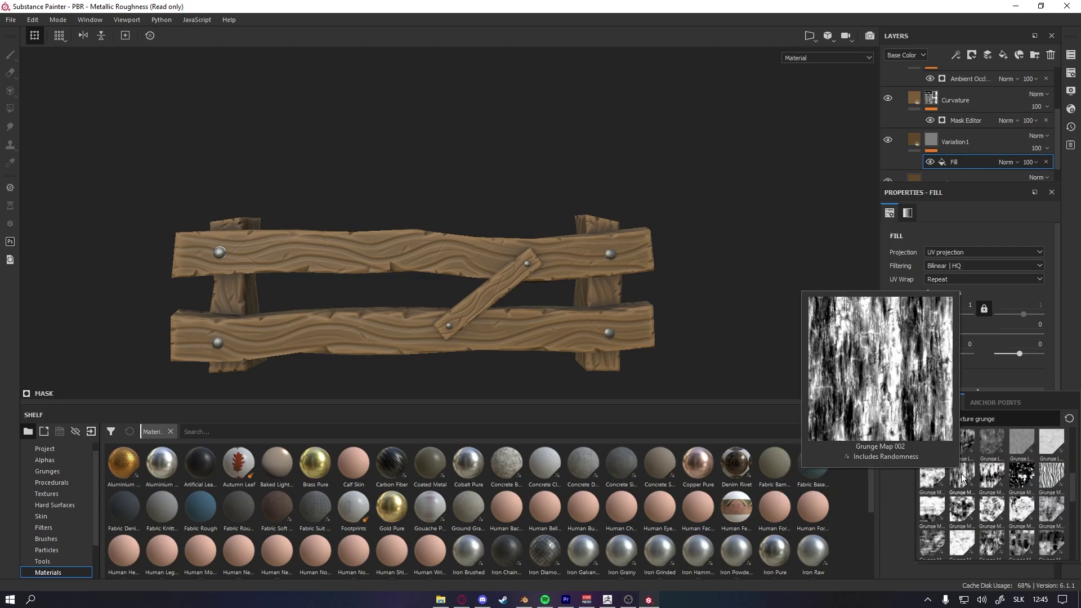
pyautogui.click(961, 474)
# Darken Variation1's base color to a deep brown with RGB values 0.070, 0.034 and 0.006
pyautogui.click(914, 141)
pyautogui.click(966, 471)
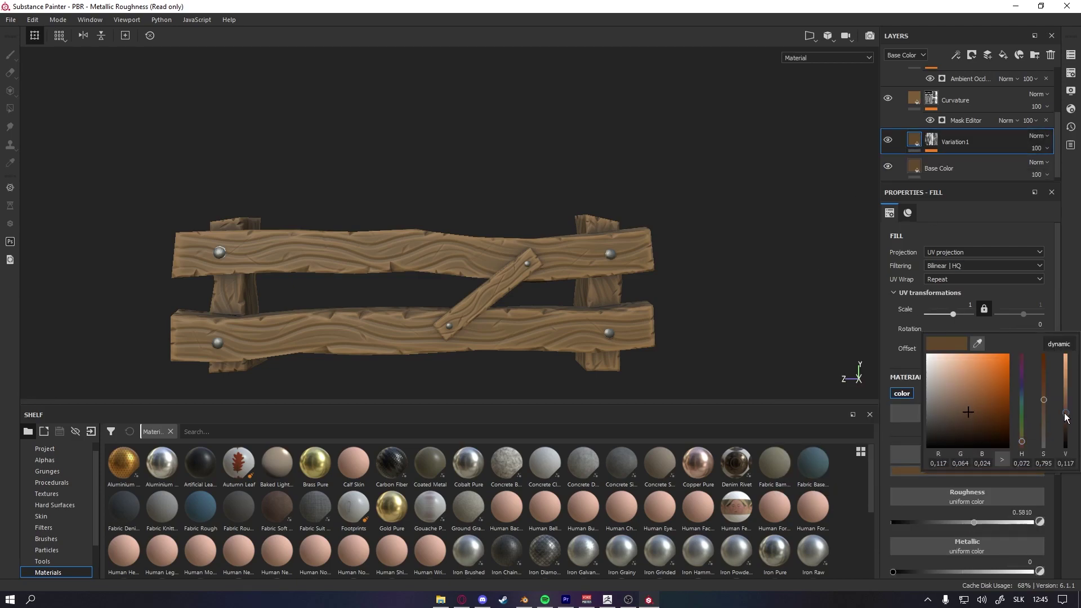
pyautogui.moveTo(1065, 412); pyautogui.dragTo(1065, 418)
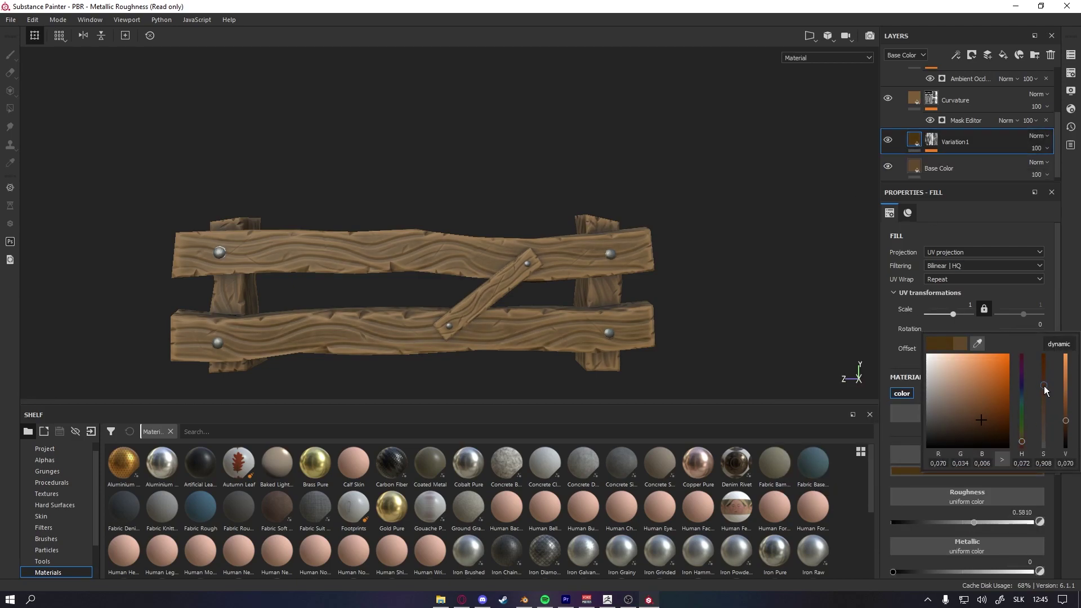
pyautogui.scroll(4, 649, 304)
# Scale Variation1's Grunge Map 002 fill to 2.6 and add a Blur Slope filter with intensity 0.23 to its mask
pyautogui.click(932, 140)
pyautogui.moveTo(953, 314); pyautogui.dragTo(958, 314)
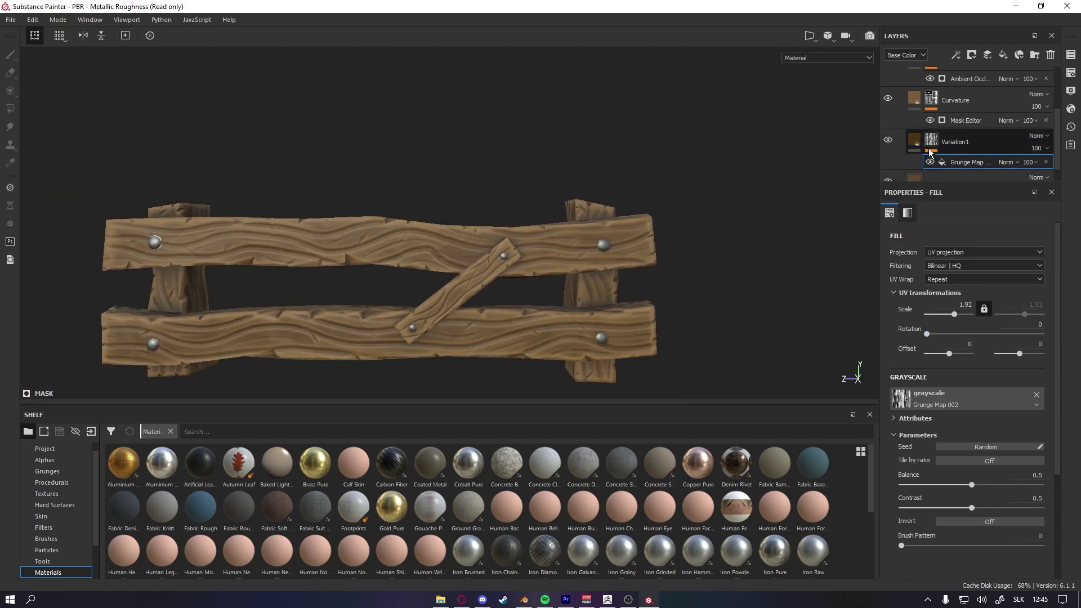
pyautogui.click(930, 151)
pyautogui.click(968, 414)
pyautogui.moveTo(979, 420)
pyautogui.mouseDown()
pyautogui.moveTo(974, 395)
pyautogui.moveTo(981, 401)
pyautogui.moveTo(952, 395)
pyautogui.moveTo(929, 367)
pyautogui.moveTo(965, 366)
pyautogui.moveTo(972, 381)
pyautogui.mouseUp()
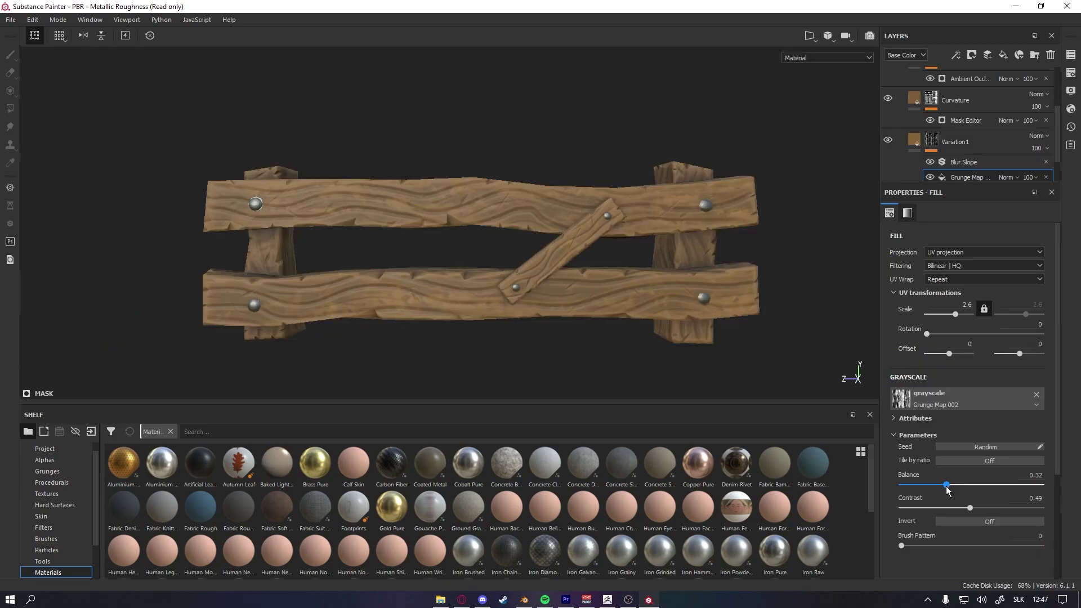
# Set the balance of the Grunge Map 002 fill in Variation1's mask to 0.34
pyautogui.moveTo(934, 485); pyautogui.dragTo(960, 484)
pyautogui.click(968, 521)
pyautogui.scroll(6, 651, 248)
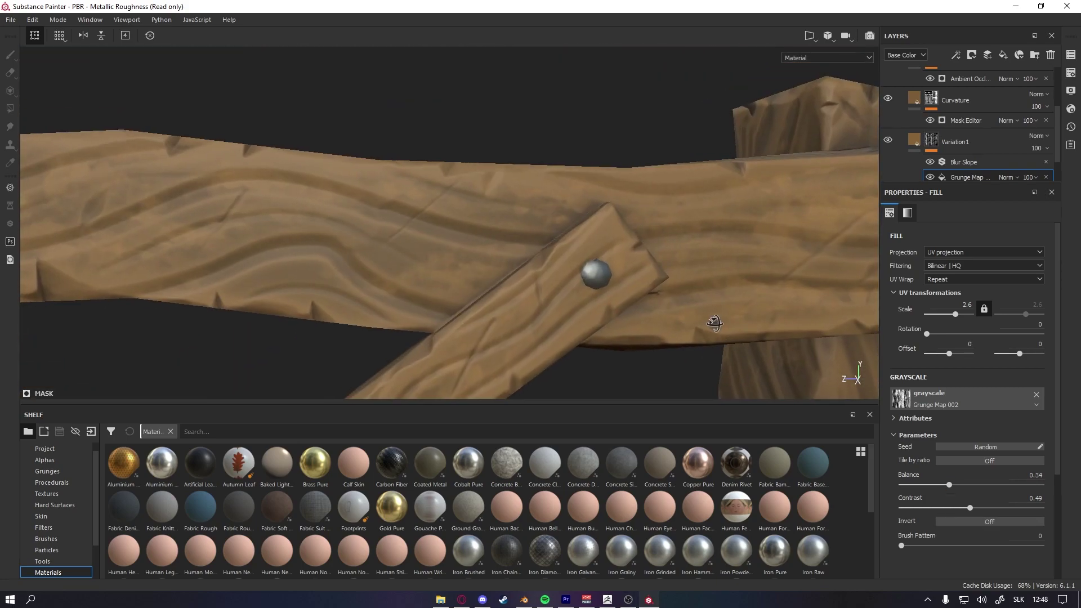
pyautogui.click(964, 162)
pyautogui.scroll(-6, 762, 309)
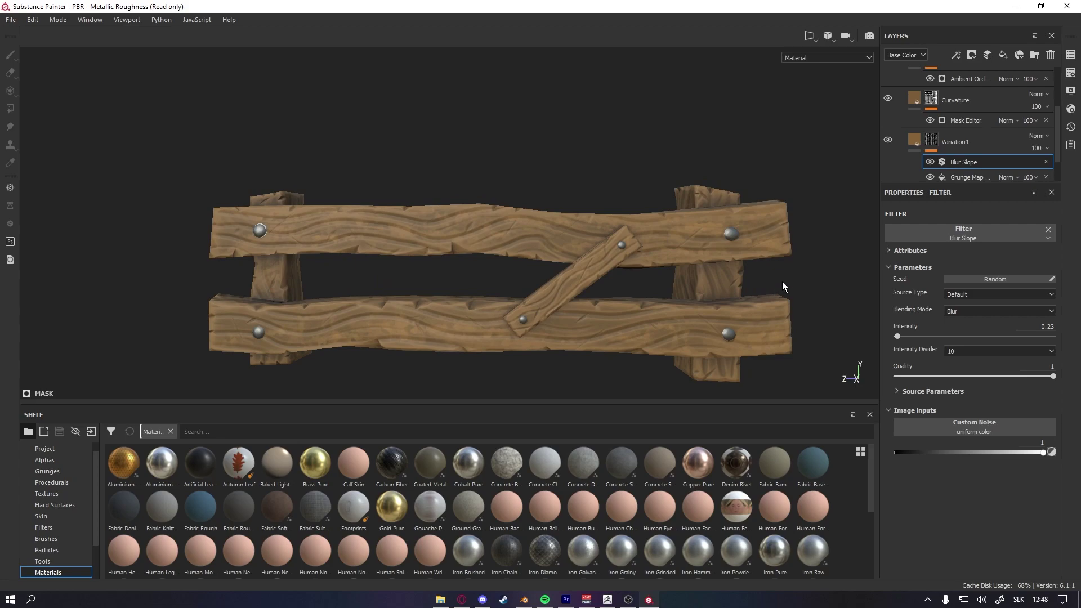
pyautogui.keyDown('alt'); pyautogui.moveTo(782, 282); pyautogui.dragTo(738, 287, button='middle'); pyautogui.keyUp('alt')
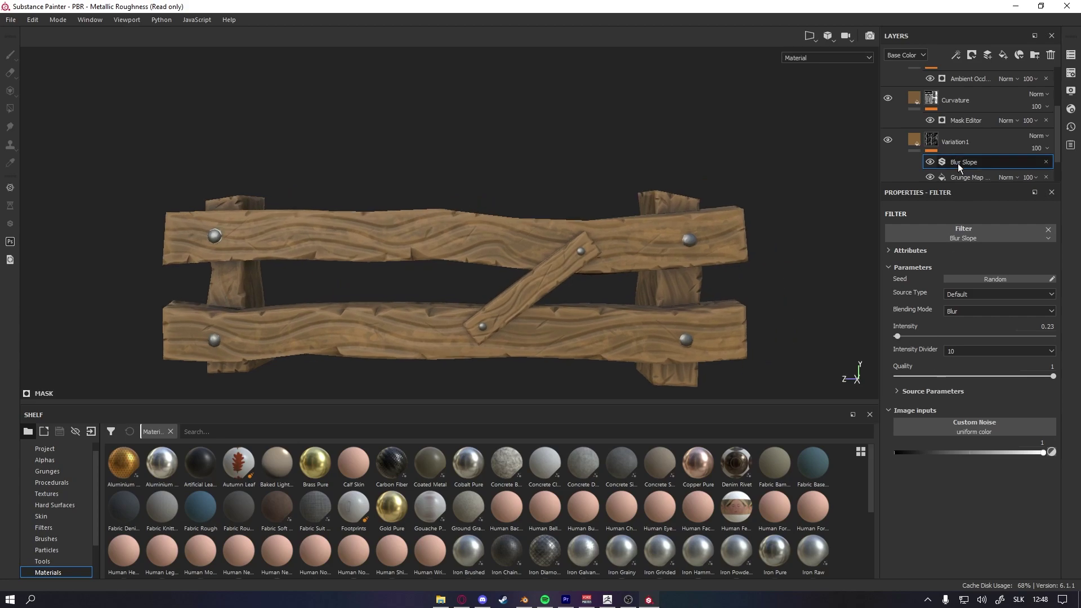
# Change Variation1's base color to a medium brown and toggle the layer's visibility to compare the result
pyautogui.click(914, 141)
pyautogui.click(967, 470)
pyautogui.moveTo(966, 405)
pyautogui.mouseDown()
pyautogui.moveTo(989, 406)
pyautogui.moveTo(937, 330)
pyautogui.moveTo(968, 389)
pyautogui.moveTo(960, 403)
pyautogui.moveTo(970, 396)
pyautogui.mouseUp()
pyautogui.click(889, 142)
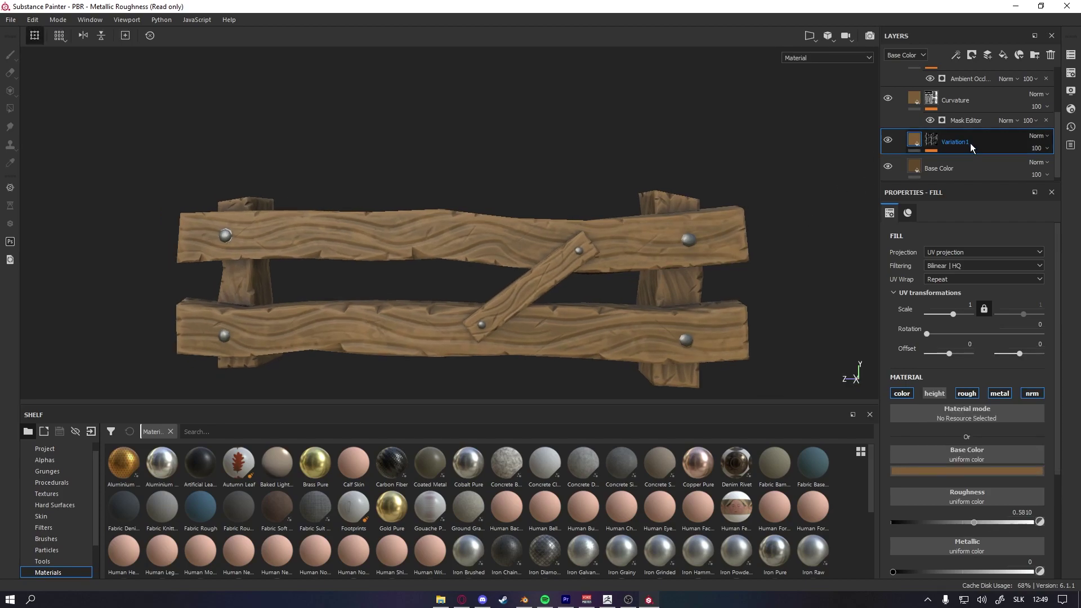
# Duplicate the Variation1 layer and rename the copy Variation2
pyautogui.hotkey('ctrl', 'd')
pyautogui.doubleClick(969, 141)
pyautogui.press('BackSpace')
pyautogui.write('2')
# Replace the grunge texture in Variation2's mask with Grunge Map 013
pyautogui.click(931, 140)
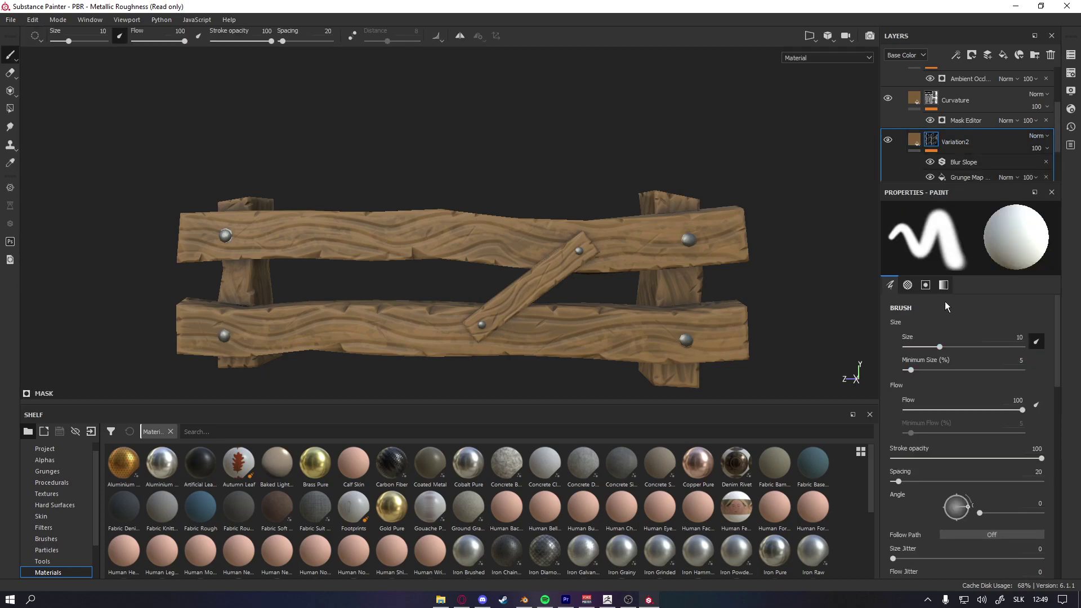
pyautogui.click(952, 176)
pyautogui.click(958, 397)
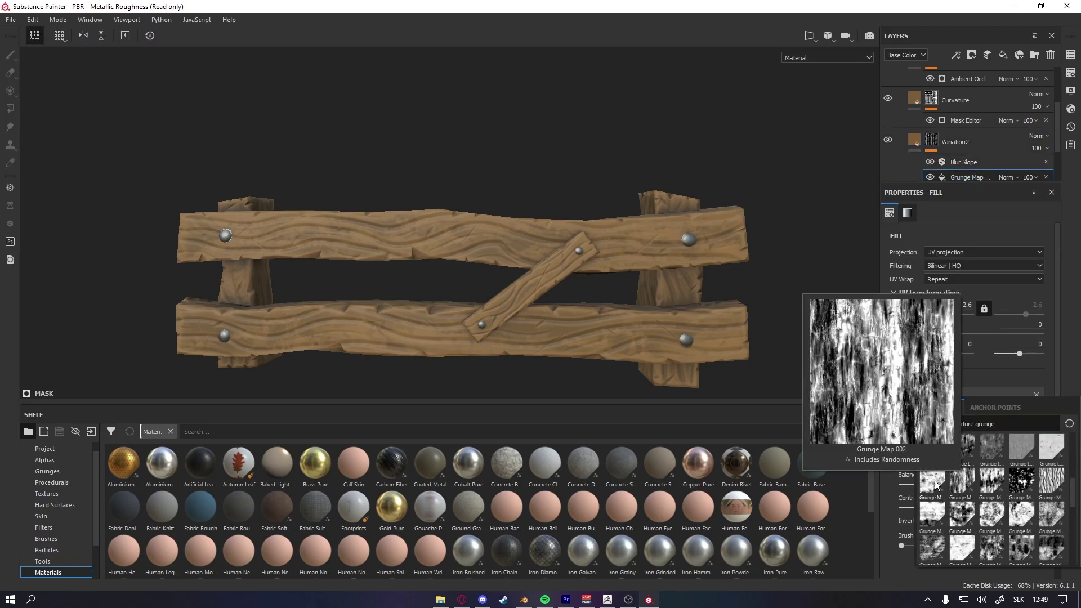
pyautogui.scroll(-3, 1045, 479)
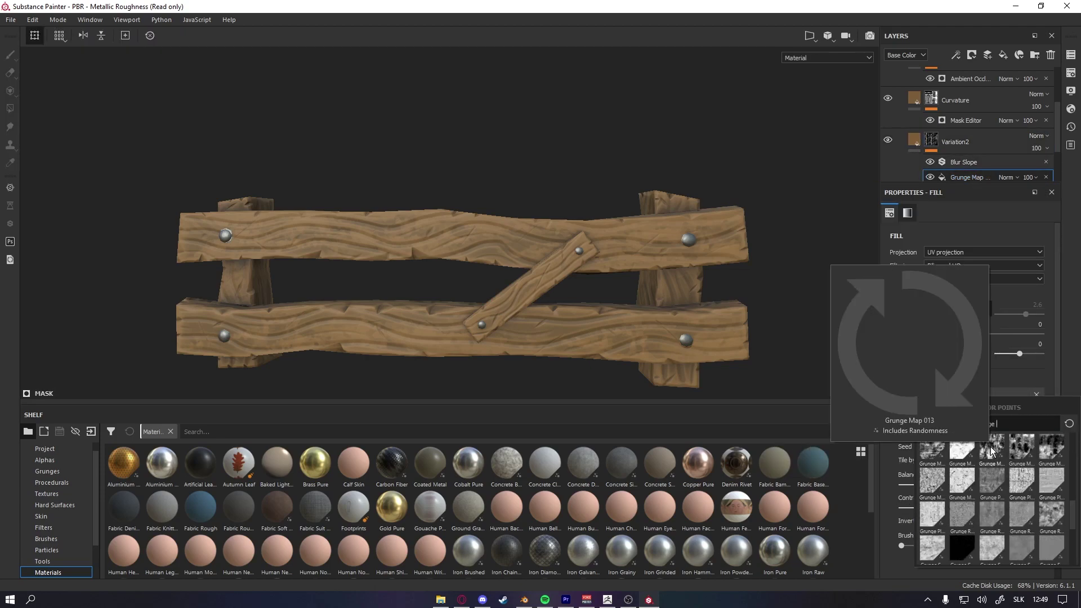
pyautogui.click(992, 450)
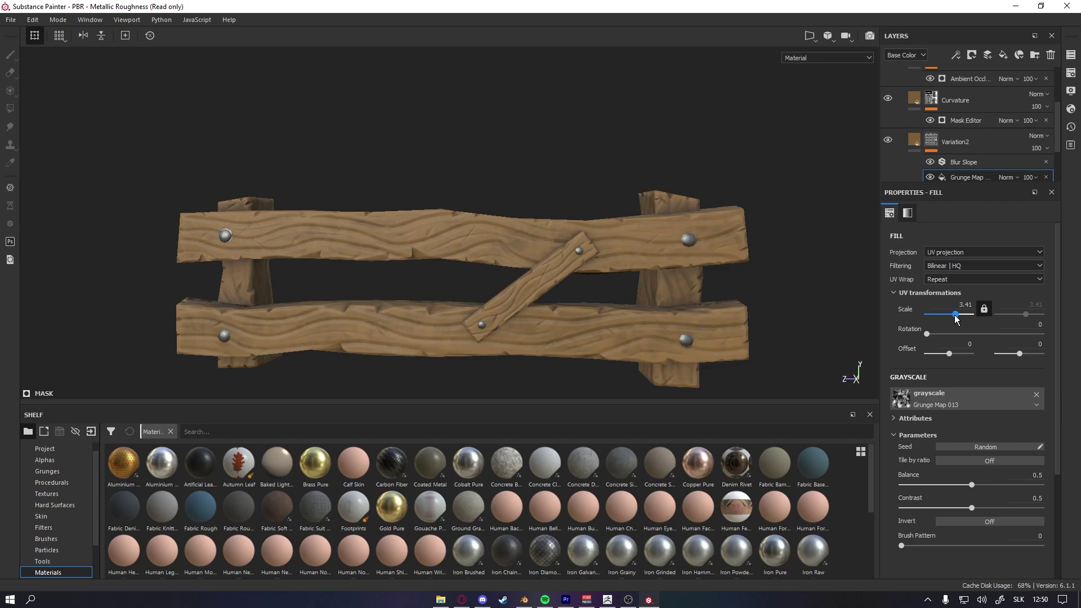
# Give Variation2 a dark brown base color and set its Grunge Map 013 fill to scale 1.38 with a reduced balance
pyautogui.click(963, 145)
pyautogui.scroll(1, 684, 283)
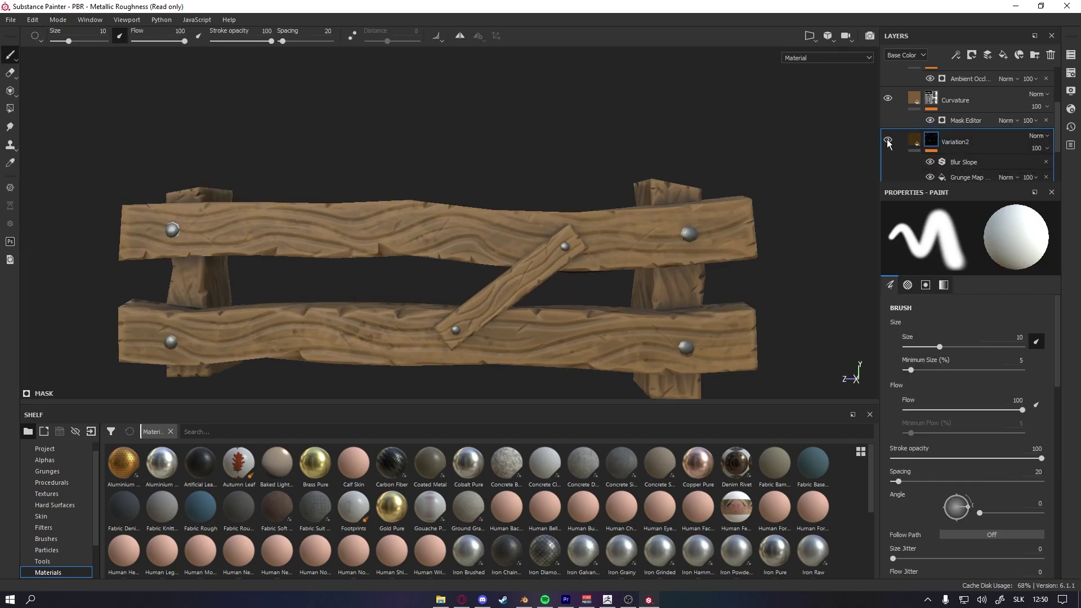
pyautogui.click(966, 177)
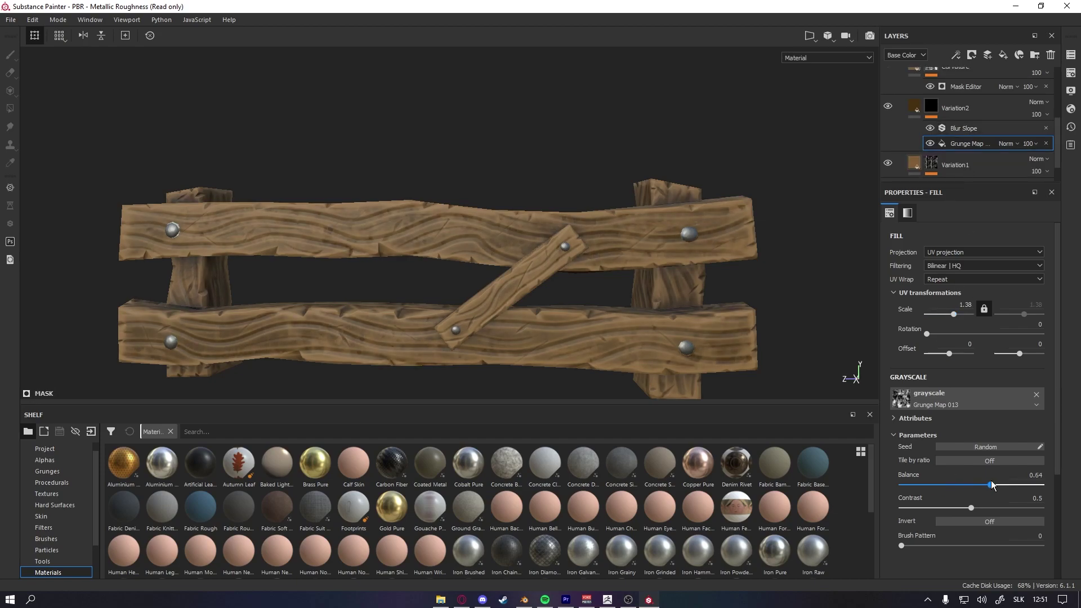
pyautogui.moveTo(922, 485); pyautogui.dragTo(951, 486)
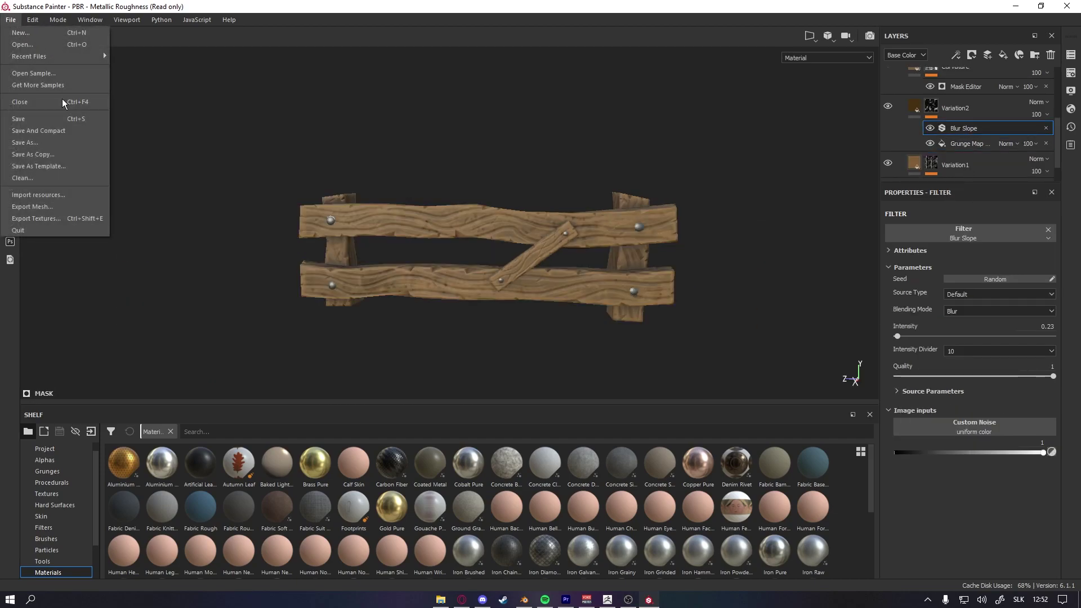
# Open the texture export settings and the choice of output directory
pyautogui.click(69, 222)
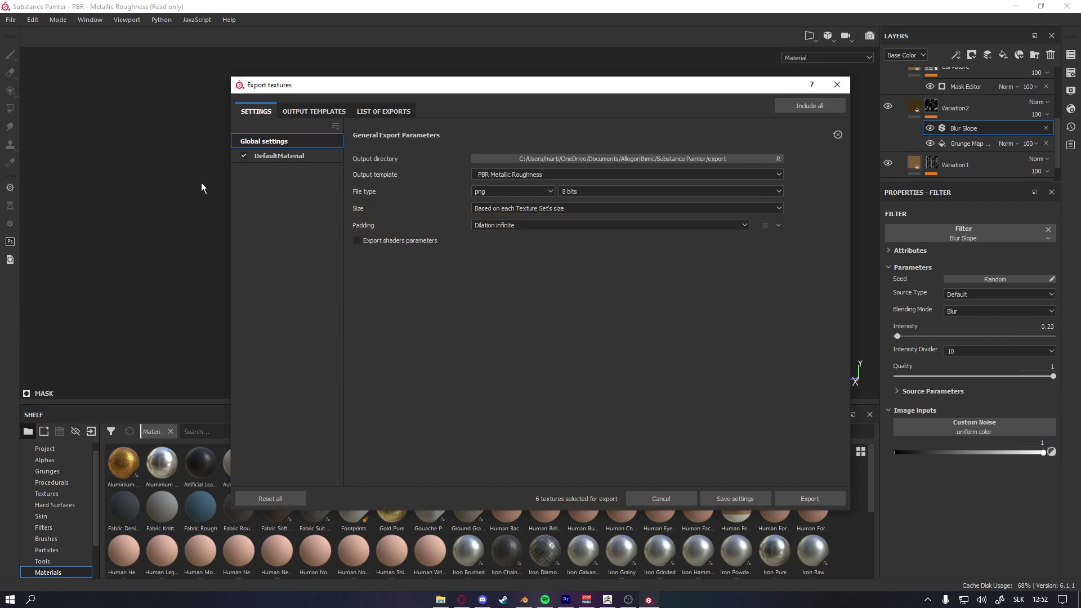
pyautogui.click(551, 161)
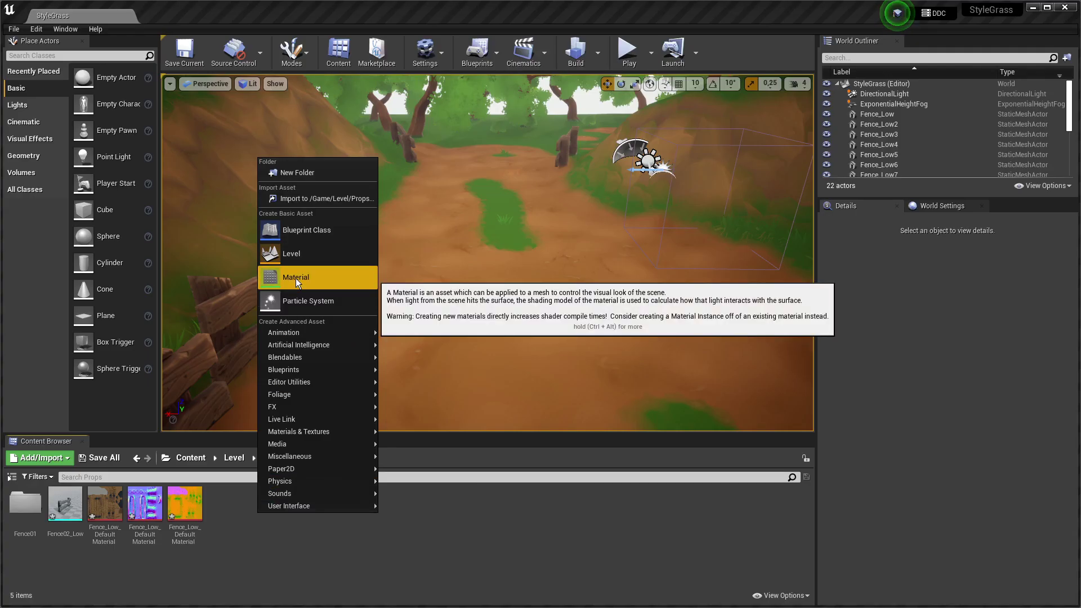
# Switch to Unreal Editor, create the material Fence02_Mat and connect the fence textures to Base Color, Normal, Roughness and Metallic
pyautogui.click(296, 278)
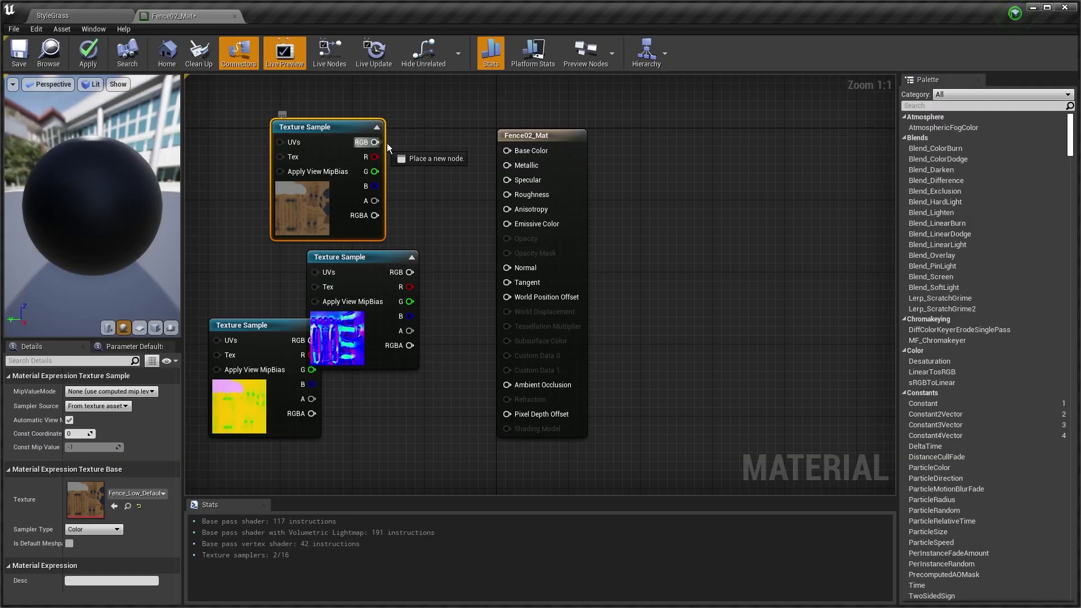
pyautogui.moveTo(387, 143); pyautogui.dragTo(506, 150)
pyautogui.moveTo(374, 268); pyautogui.dragTo(509, 269)
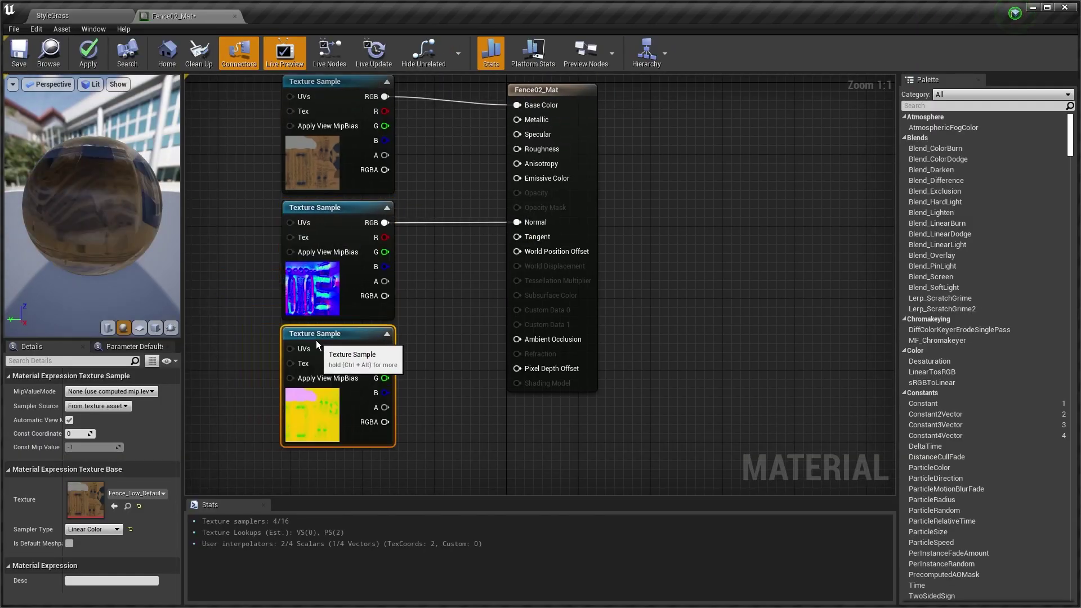
pyautogui.moveTo(385, 363); pyautogui.dragTo(516, 148)
pyautogui.moveTo(385, 392); pyautogui.dragTo(522, 163)
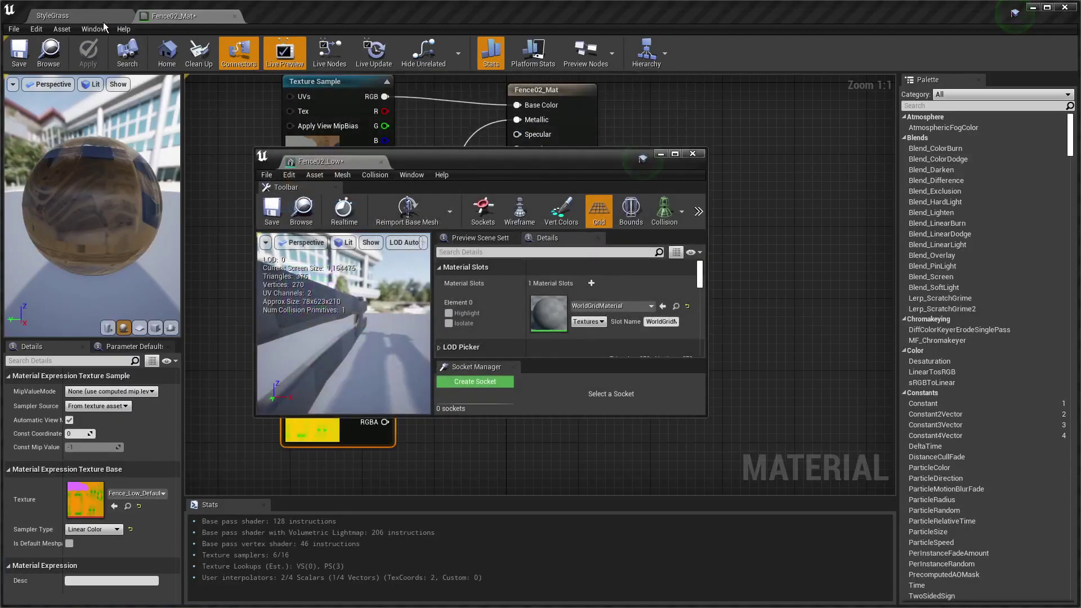
# Assign Fence02_Mat to the Fence02_Low mesh's material slot, then save and close the mesh
pyautogui.click(79, 15)
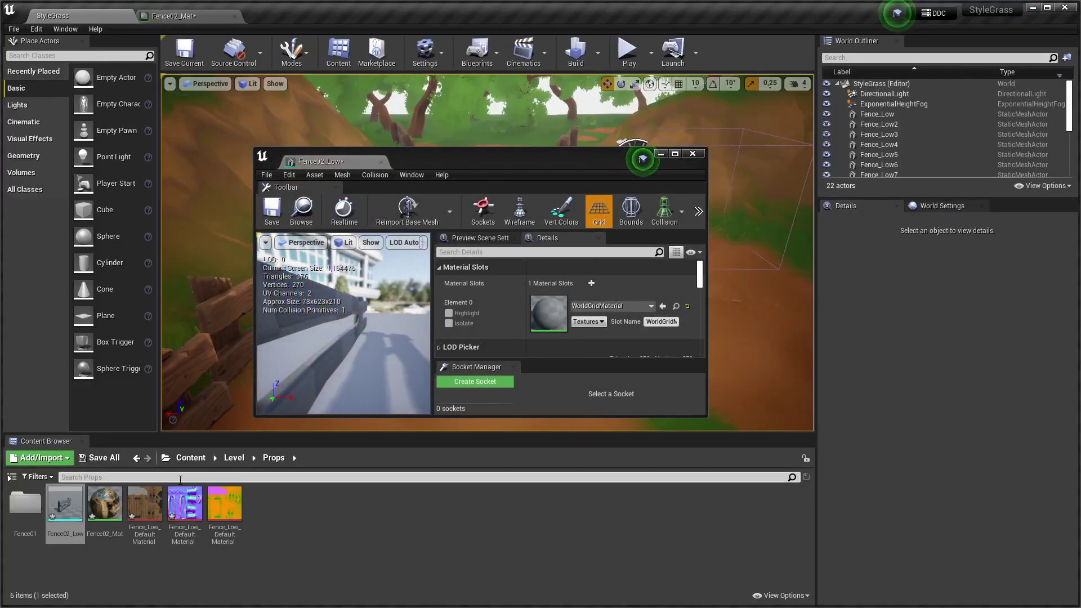
pyautogui.moveTo(105, 503); pyautogui.dragTo(546, 315)
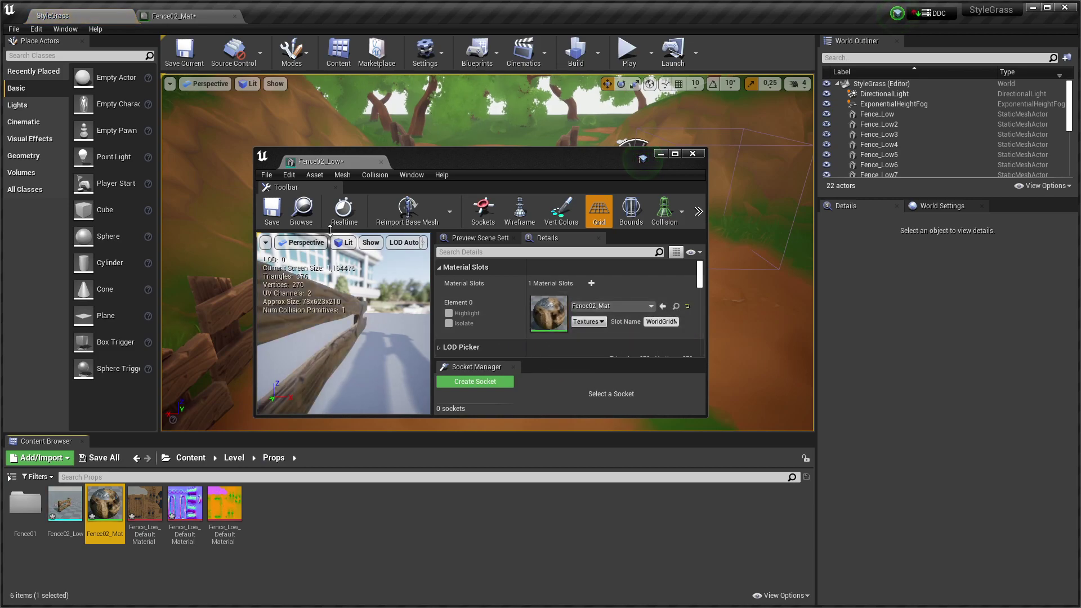
pyautogui.click(272, 212)
pyautogui.click(692, 153)
# Place the Fence02_Low mesh on the dirt path in the level and play the level to run around the fence
pyautogui.moveTo(65, 503); pyautogui.dragTo(566, 284)
pyautogui.press('f')
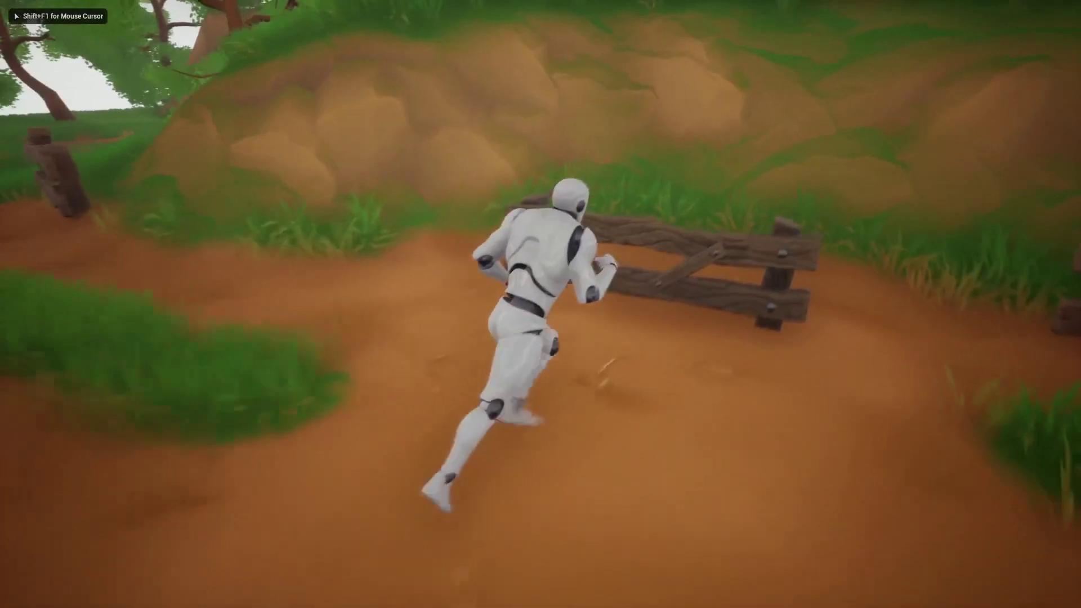
pyautogui.press('w')
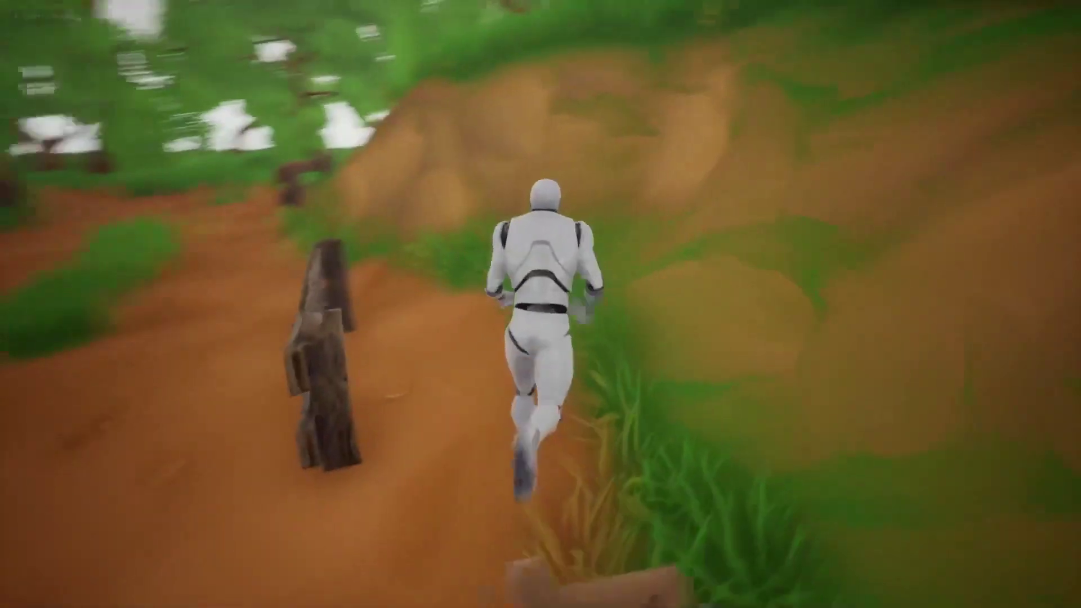